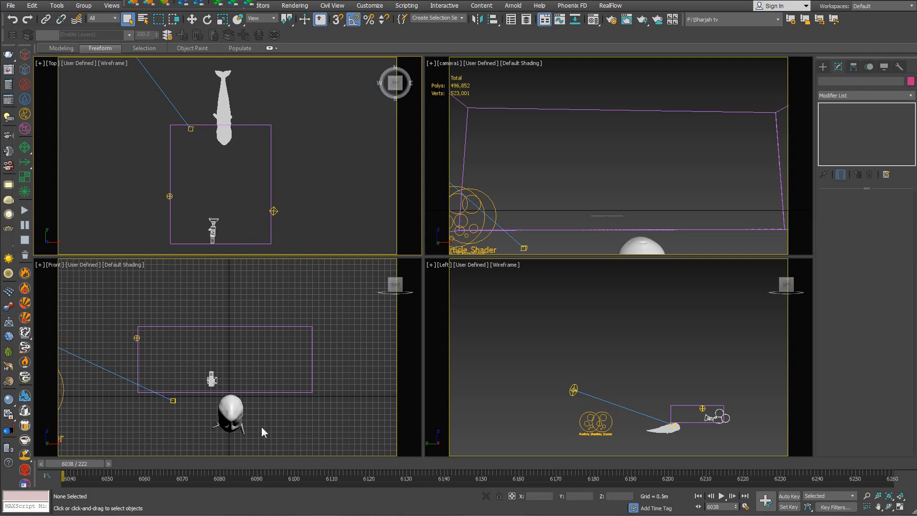
- Preview the whale's jump by scrubbing the timeline from frame 6038 to 6148 and back to 6038
mouse_move(254, 409)
middle_down()
mouse_move(273, 391)
mouse_move(269, 399)
middle_up()
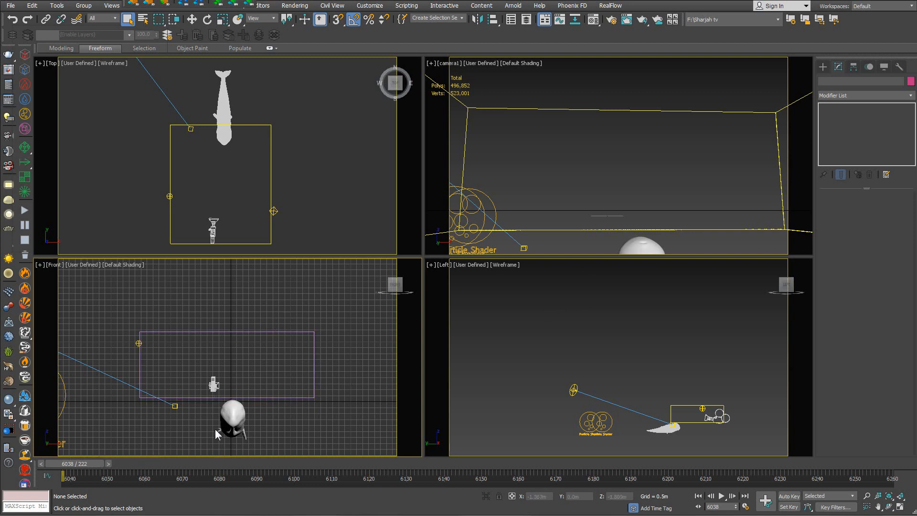
middle_drag(230, 422, 222, 409)
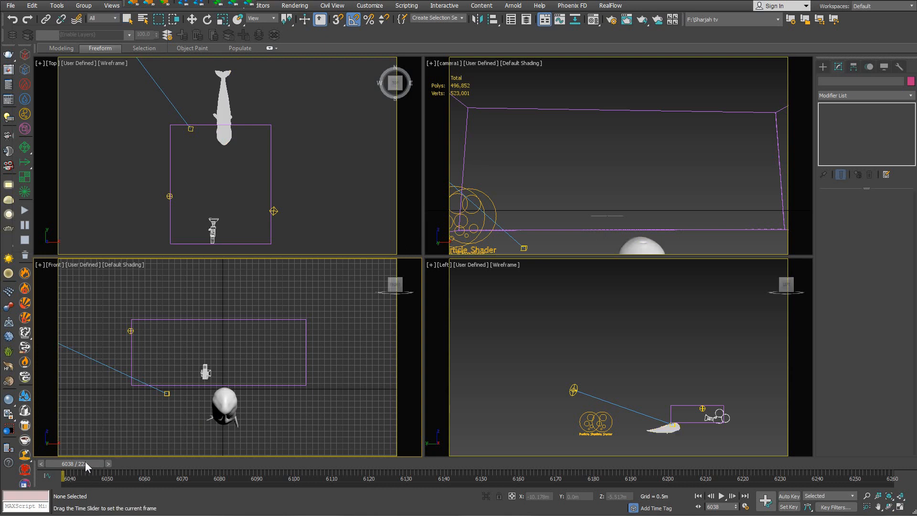
drag(86, 461, 475, 467)
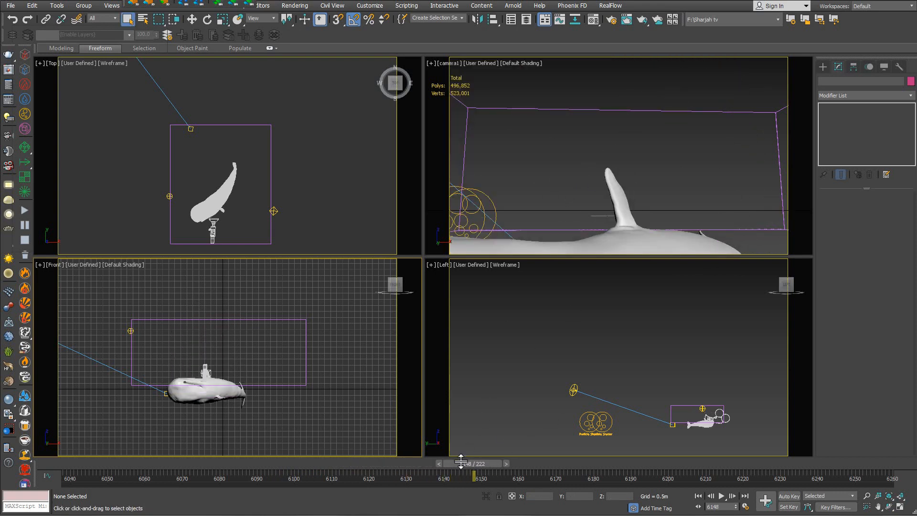
drag(461, 463, 70, 463)
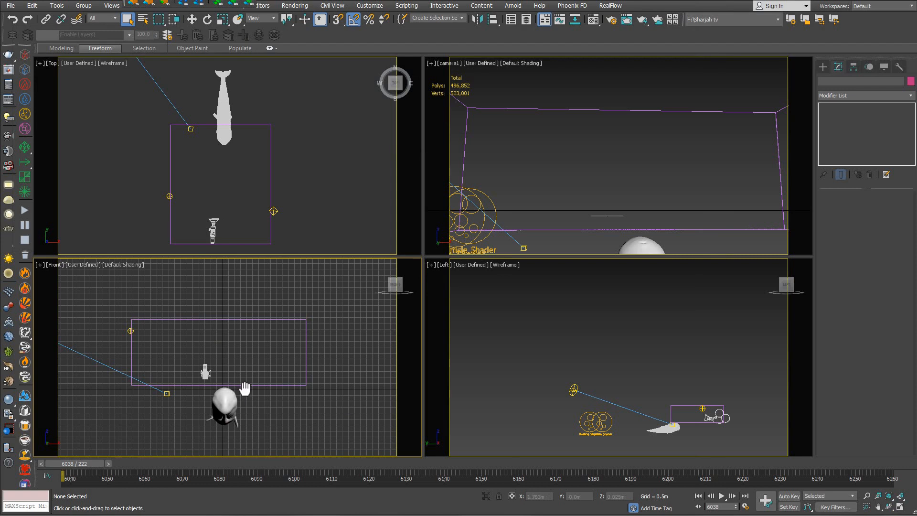
middle_drag(243, 388, 280, 383)
scroll(281, 384, up, 2)
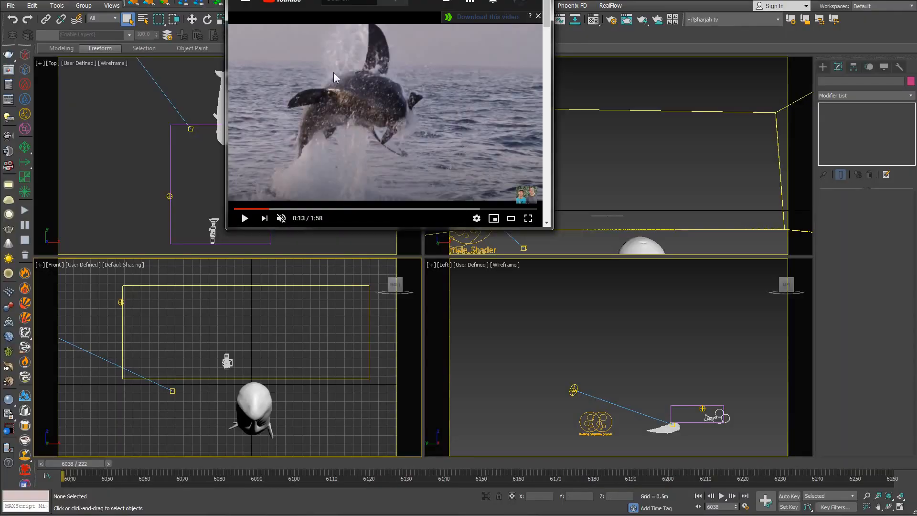
- Switch to the YouTube window and review reference footage of an orca jump and an explosion
click(245, 219)
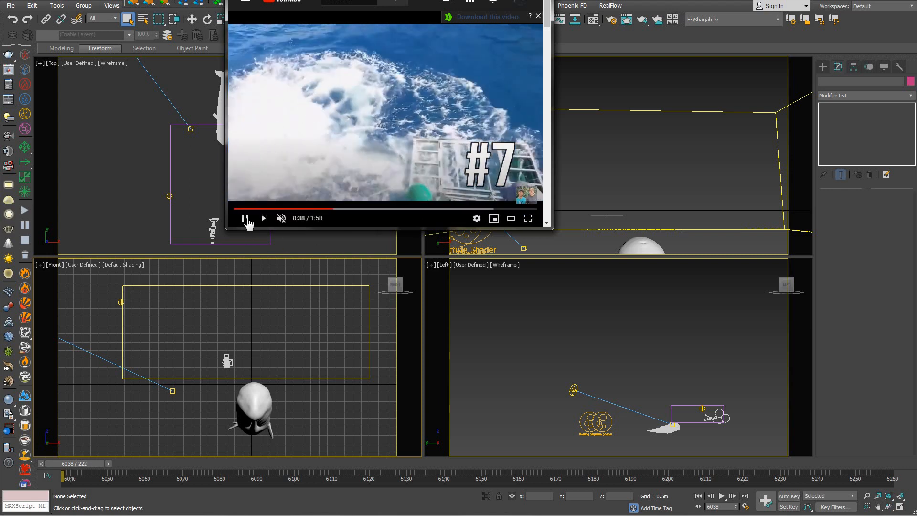
click(244, 219)
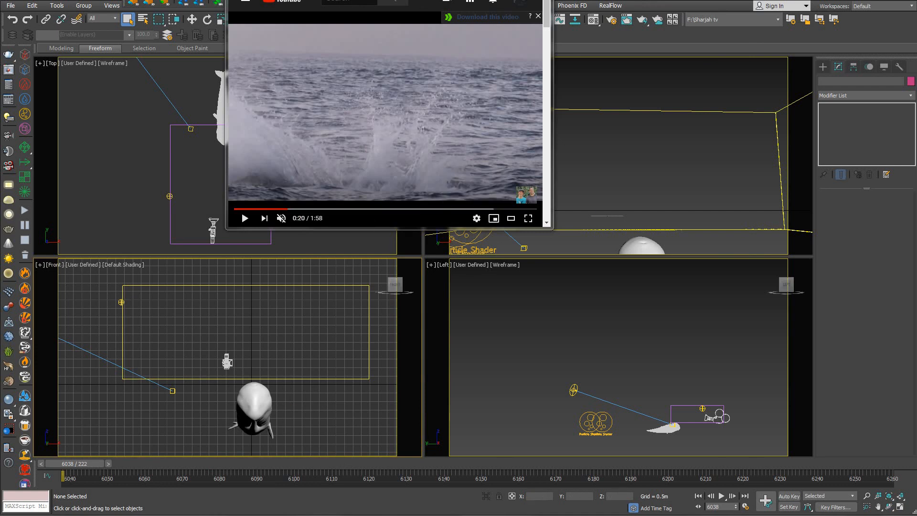
click(359, 0)
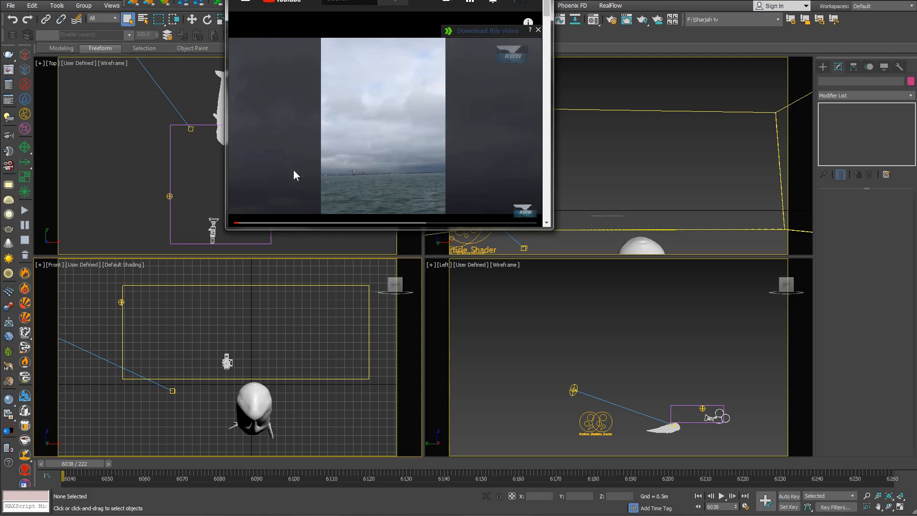
scroll(360, 137, down, 1)
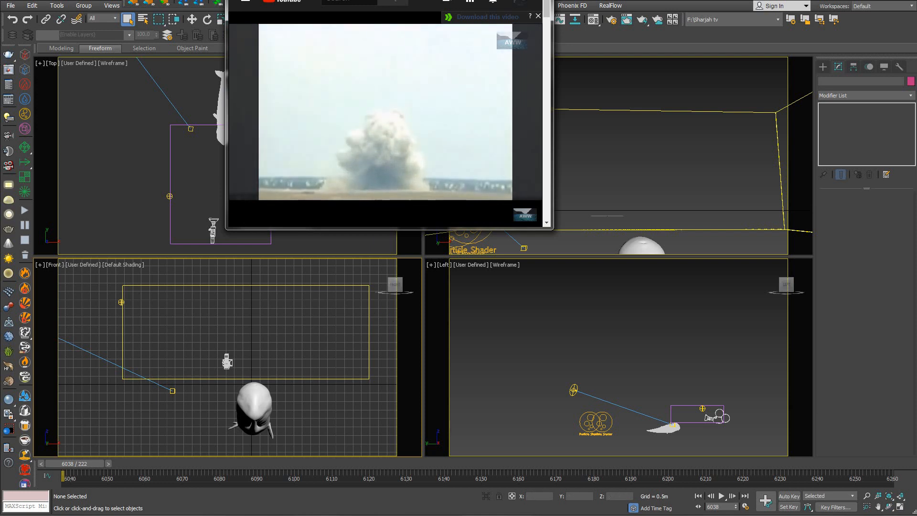
click(337, 121)
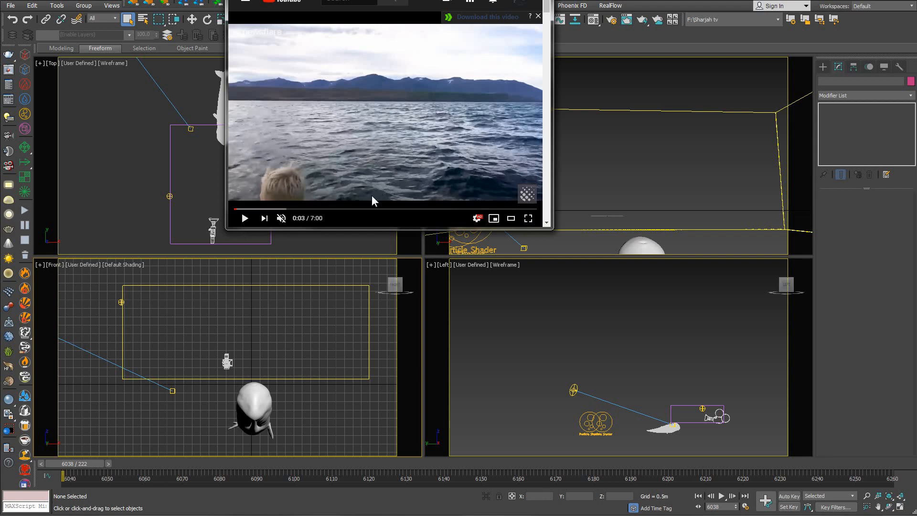
- Play and pause the whale breaching clip to study the splash and foam, and return to 3ds Max
click(245, 219)
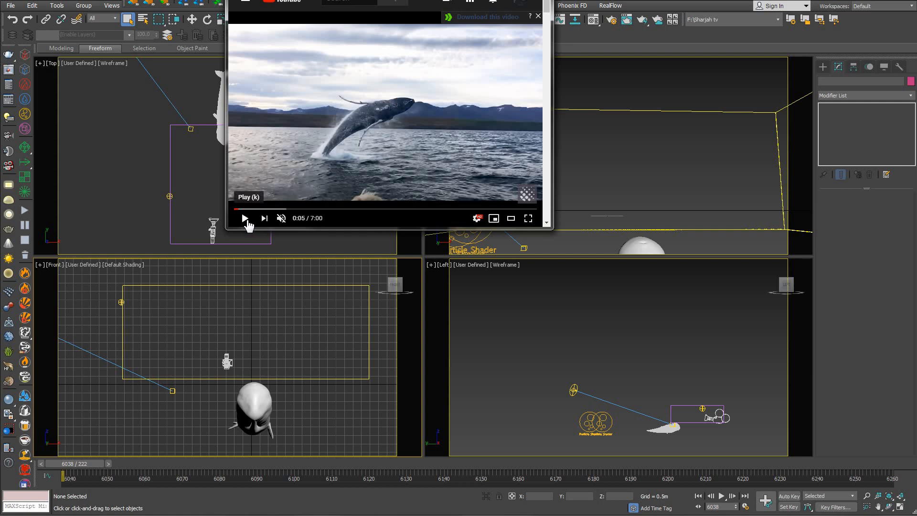
click(246, 220)
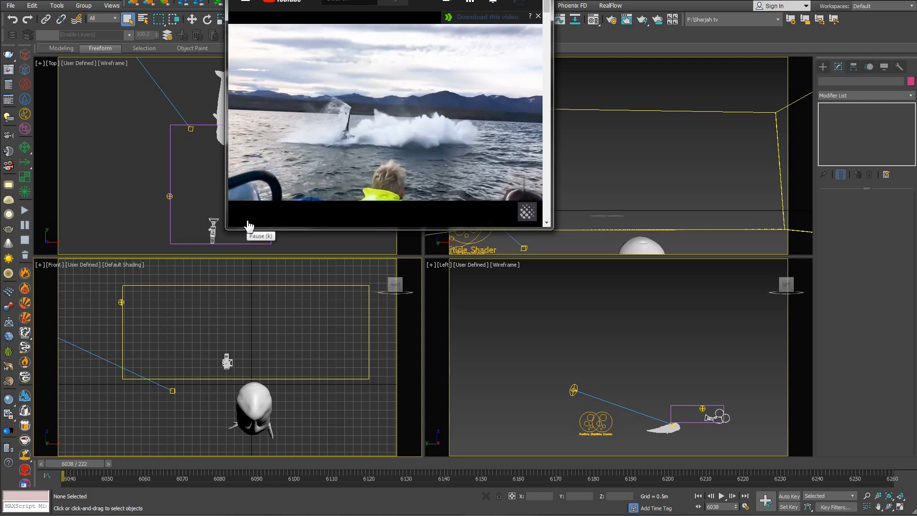
click(248, 223)
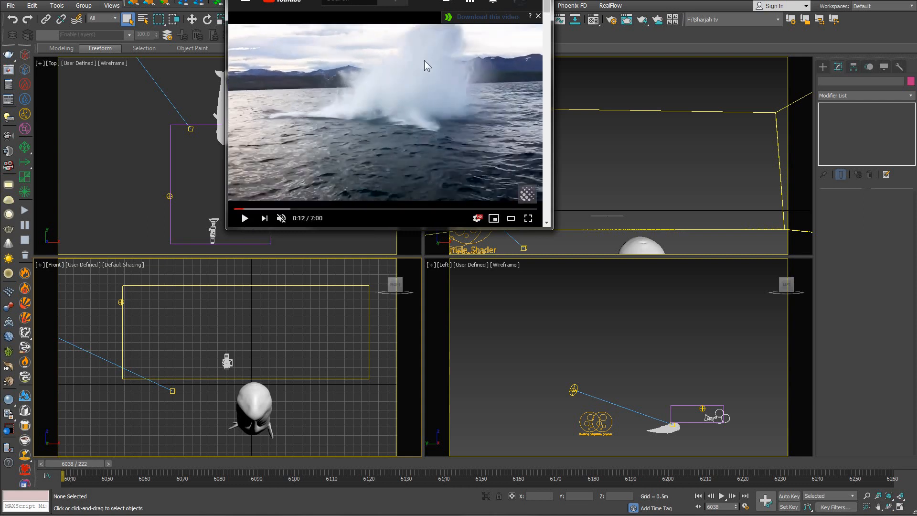
click(243, 221)
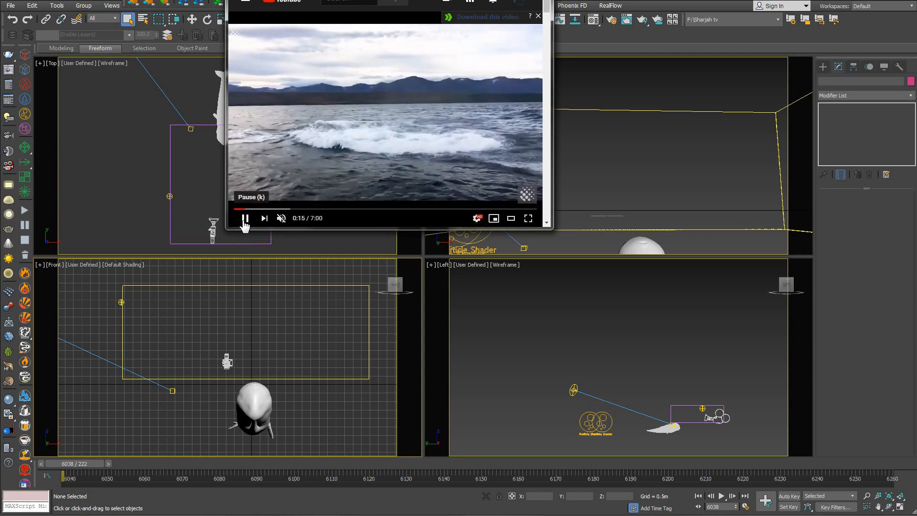
click(245, 221)
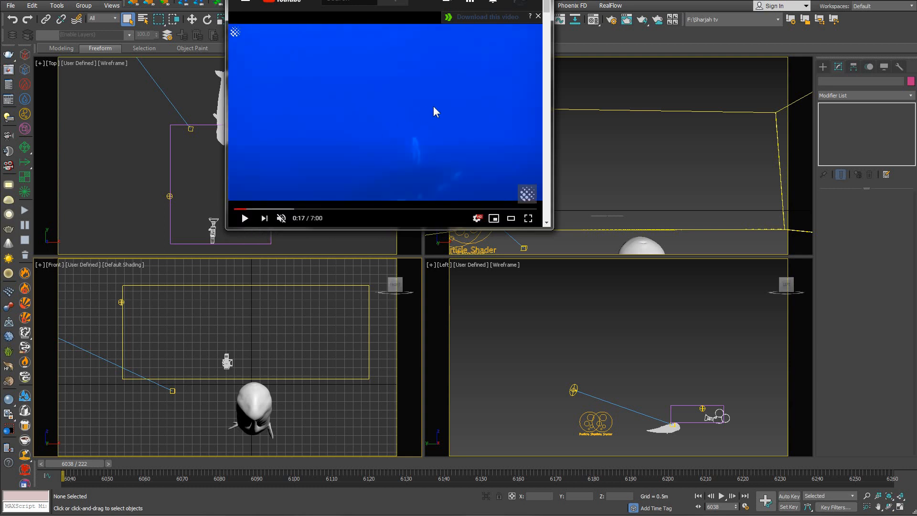
click(499, 1)
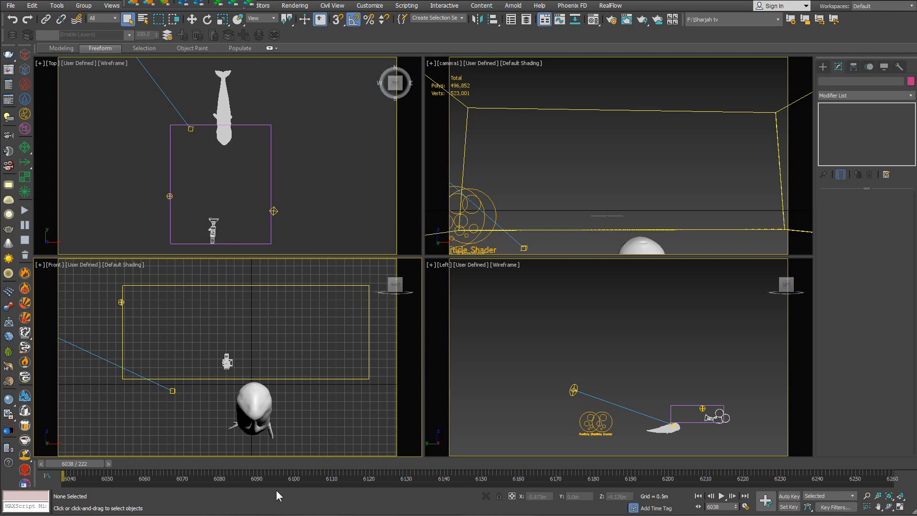
- Activate the Move tool and scrub the whale animation to frame 6076
right_click(285, 366)
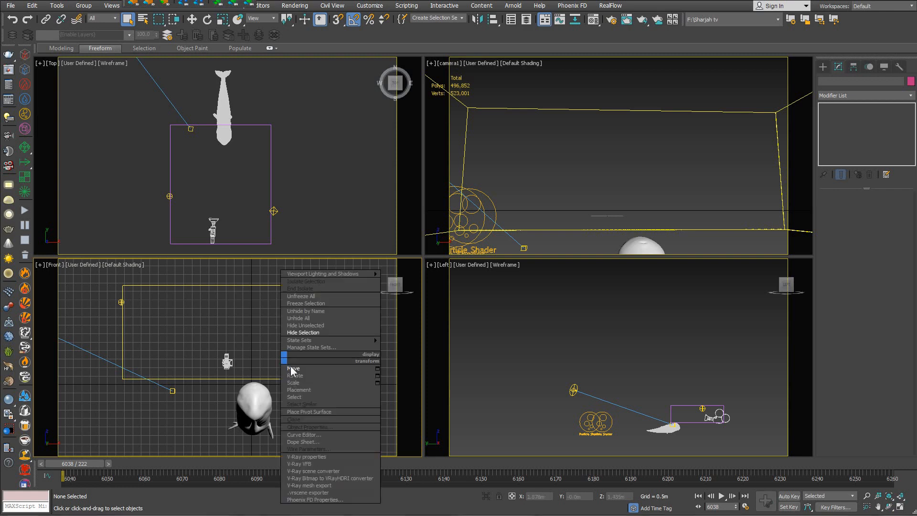
click(292, 372)
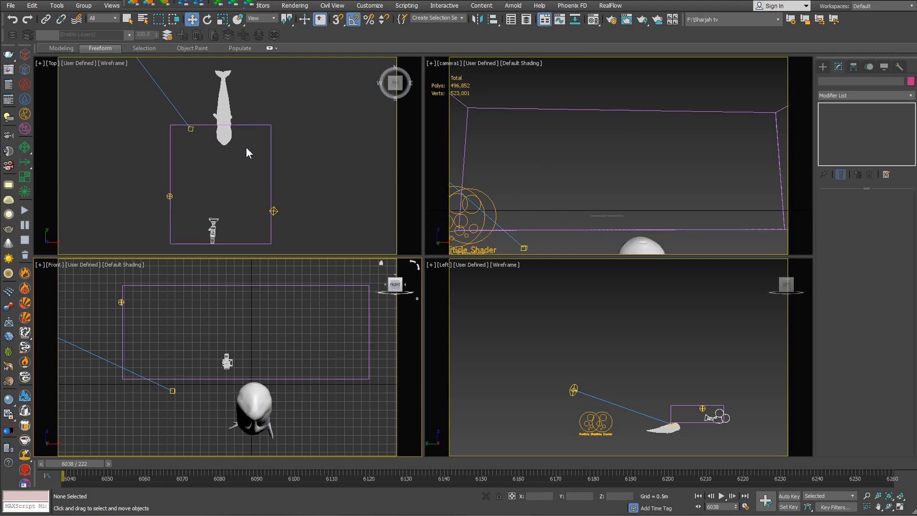
middle_drag(248, 303, 205, 327)
scroll(204, 327, down, 2)
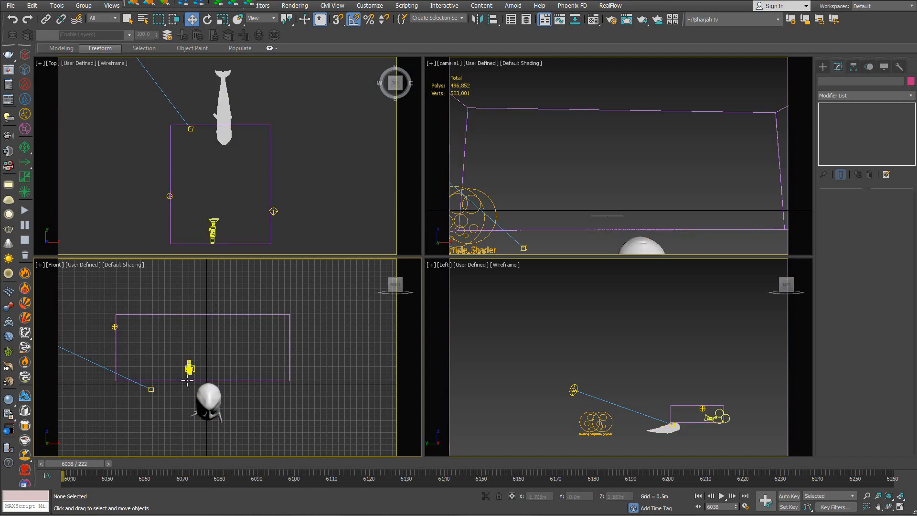
middle_drag(239, 377, 256, 367)
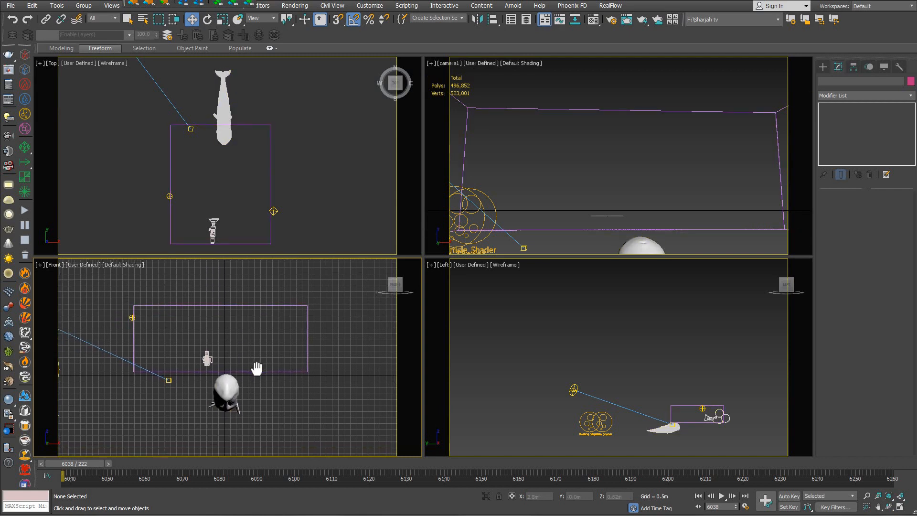
drag(84, 463, 215, 459)
key(w)
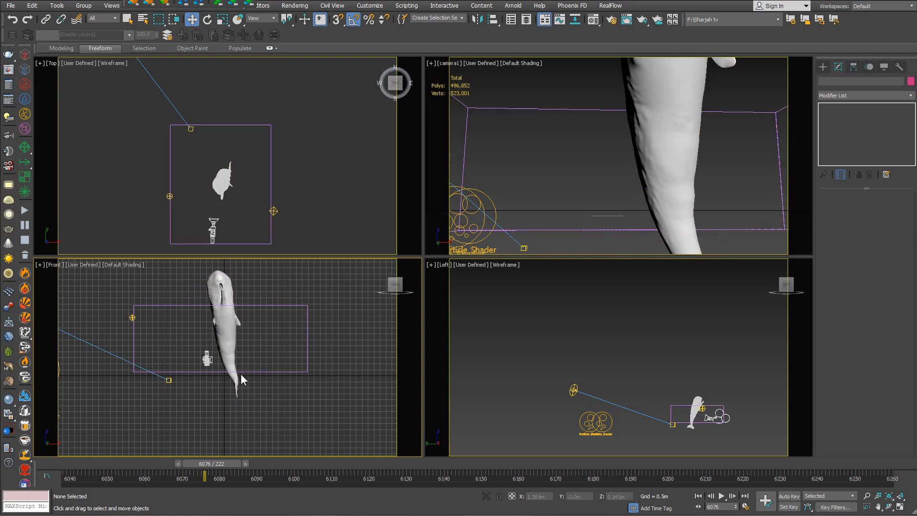
- Select the Phoenix FD simulator around the whale and examine its Grid and Dynamics settings
scroll(243, 378, up, 3)
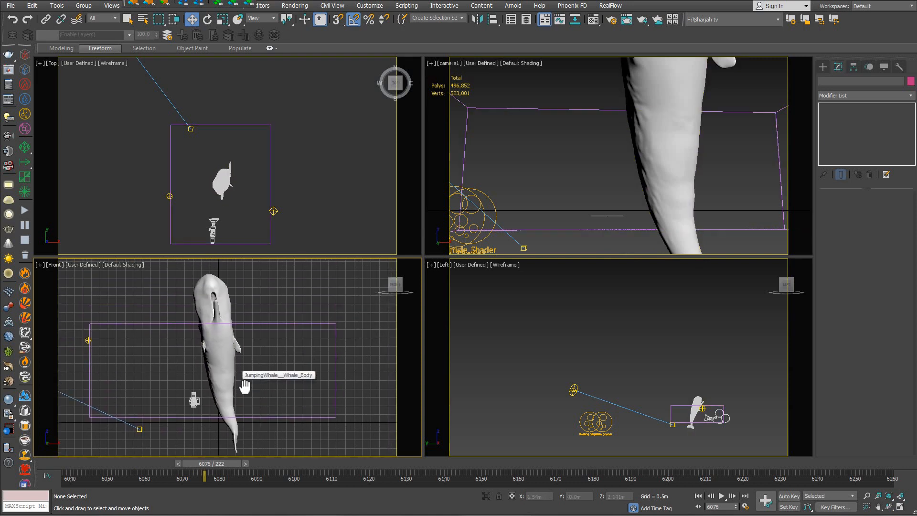
click(257, 420)
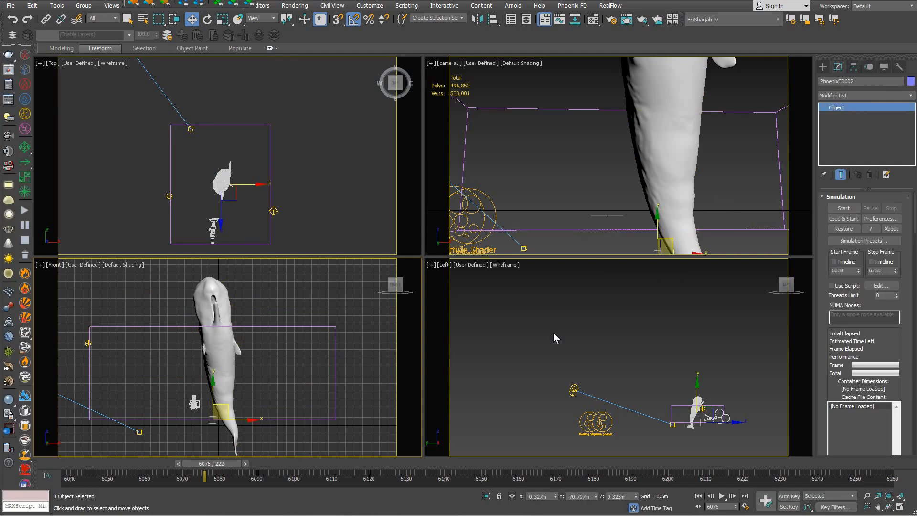
scroll(895, 348, down, 10)
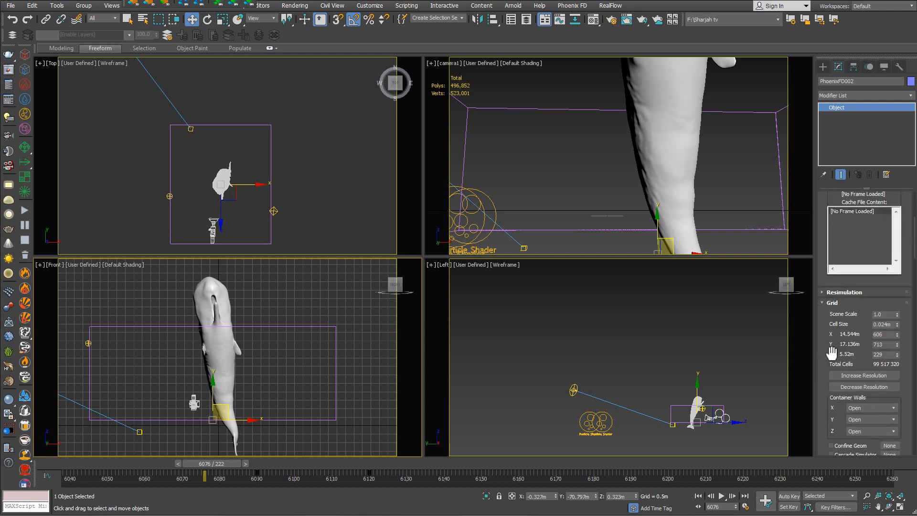
drag(840, 288, 842, 187)
drag(829, 364, 834, 245)
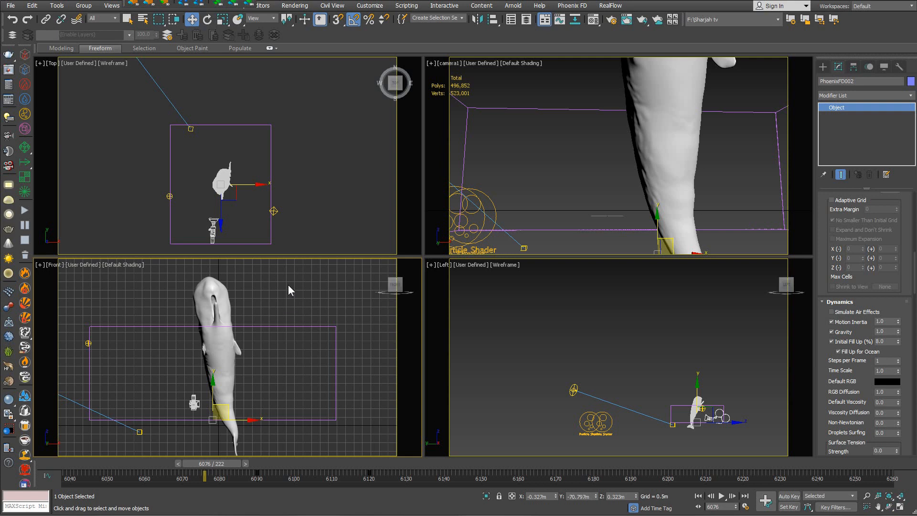
- Check the whale's position at frame 6055, examine the simulator's Foam settings, and return to frame 6038
middle_drag(265, 403, 270, 394)
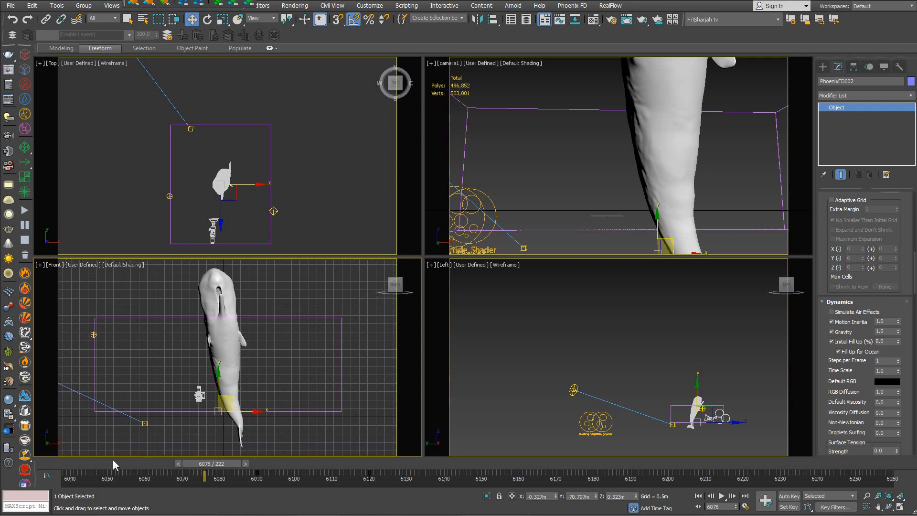
drag(69, 463, 148, 466)
key(w)
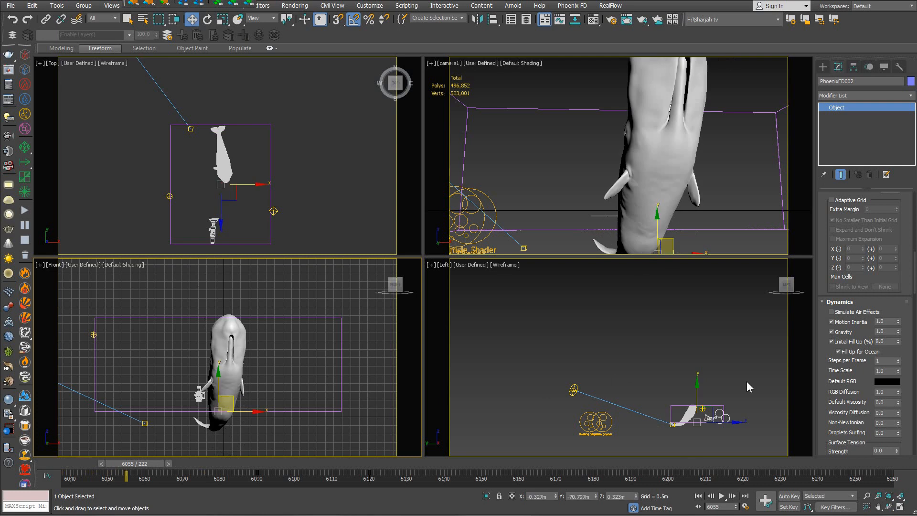
scroll(846, 351, down, 4)
scroll(884, 389, down, 4)
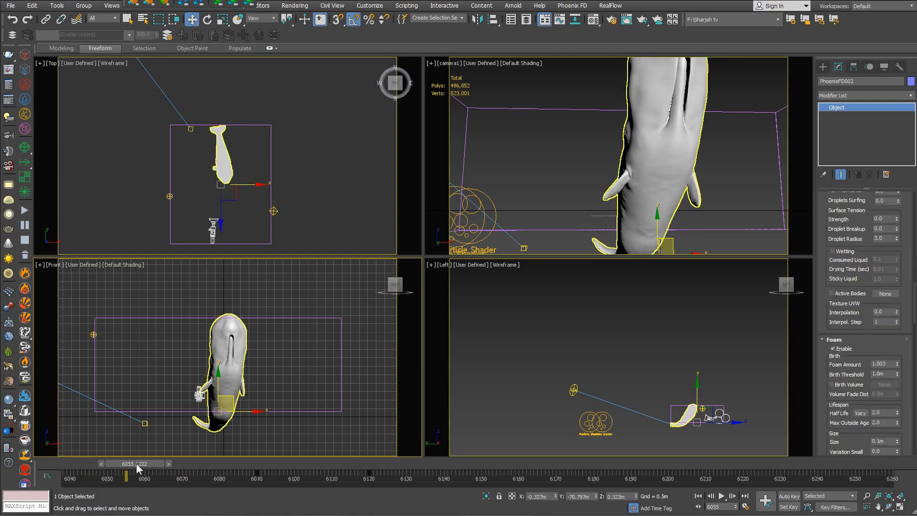
drag(138, 466, 73, 466)
key(w)
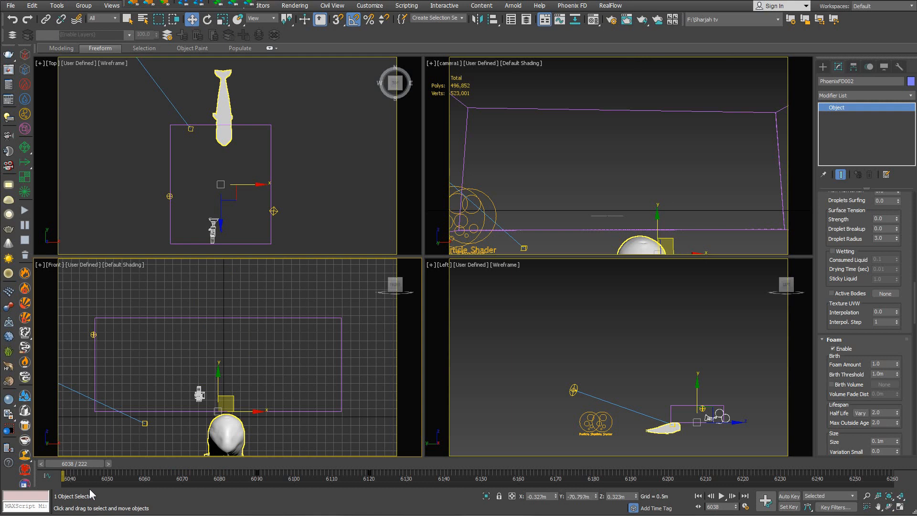
- Clear the selection and scrub the whale animation from frame 6038 to 6140 and back to 6038
click(575, 299)
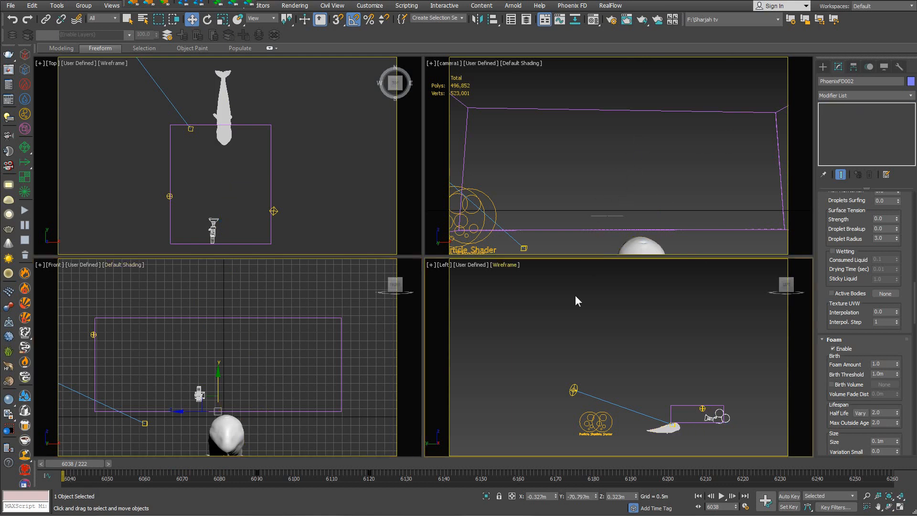
drag(74, 474, 461, 471)
key(w)
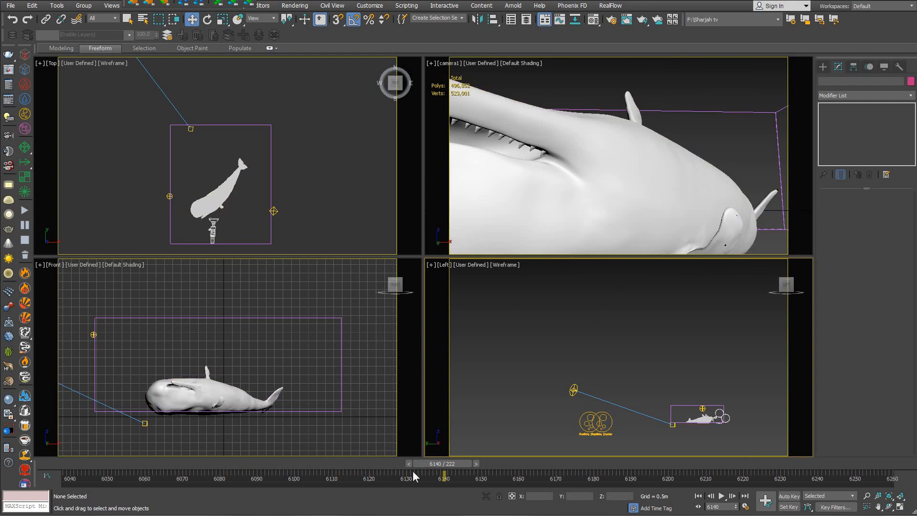
drag(447, 471, 71, 480)
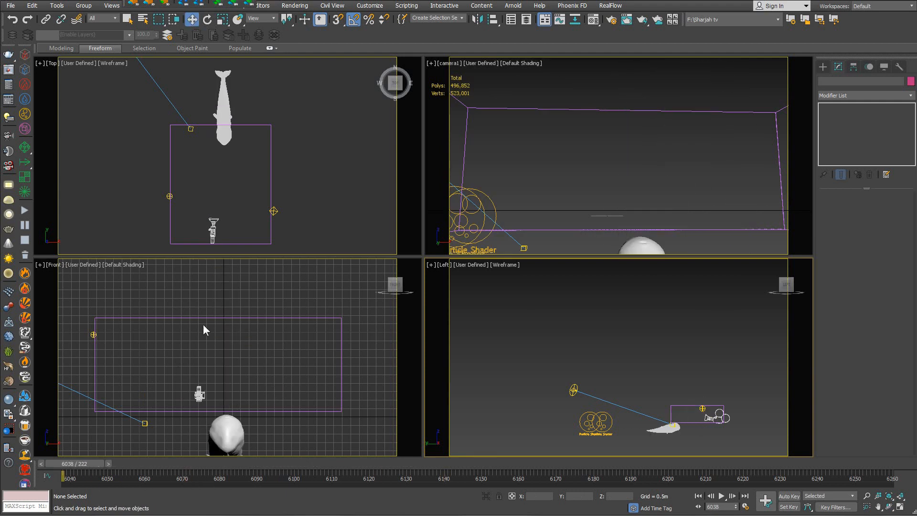
- Select the Phoenix FD simulator and lower its grid resolution to a cell size of 0.092 m
click(236, 318)
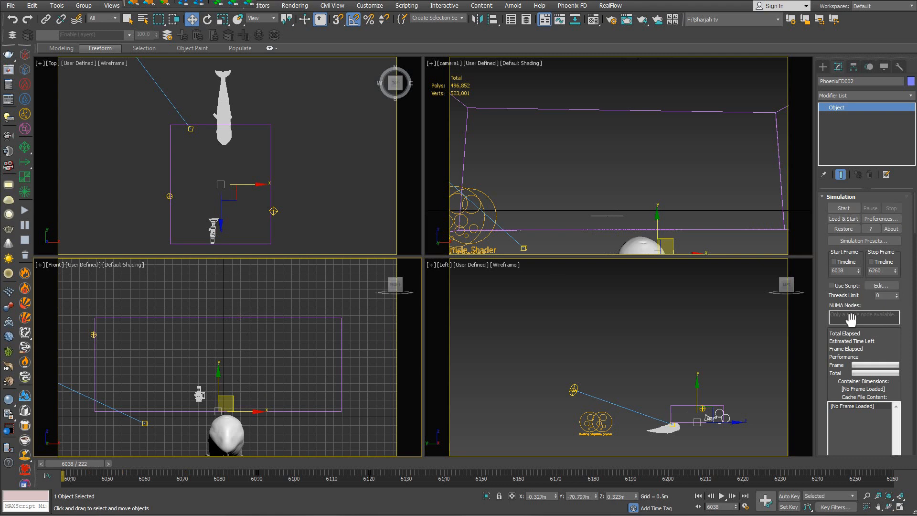
scroll(821, 344, down, 3)
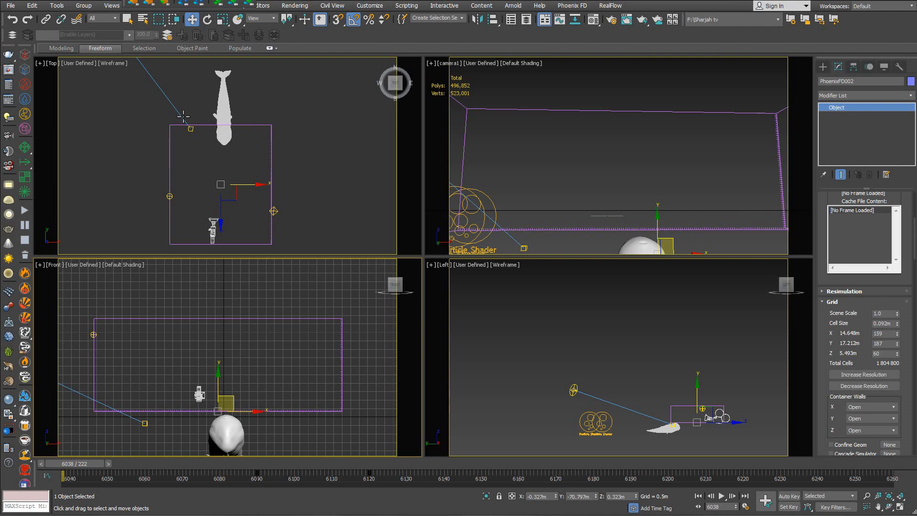
scroll(260, 184, down, 4)
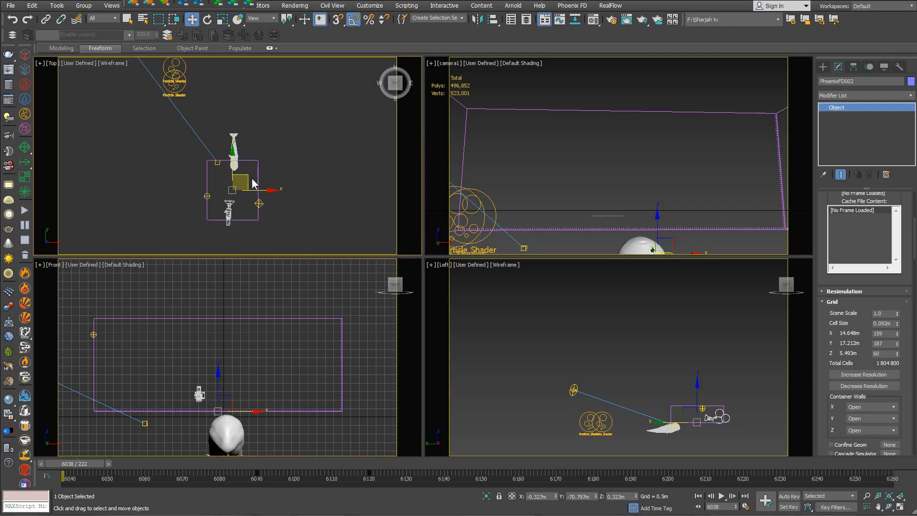
scroll(226, 118, down, 2)
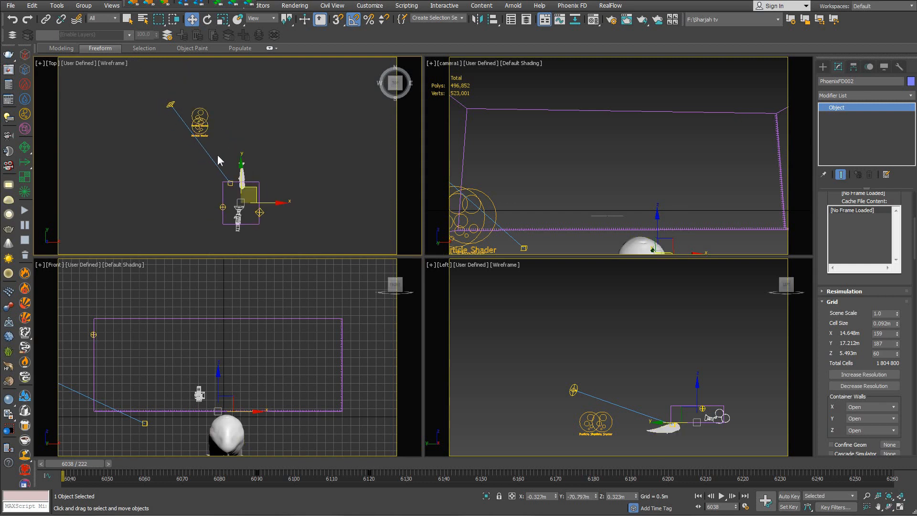
middle_drag(224, 173, 220, 152)
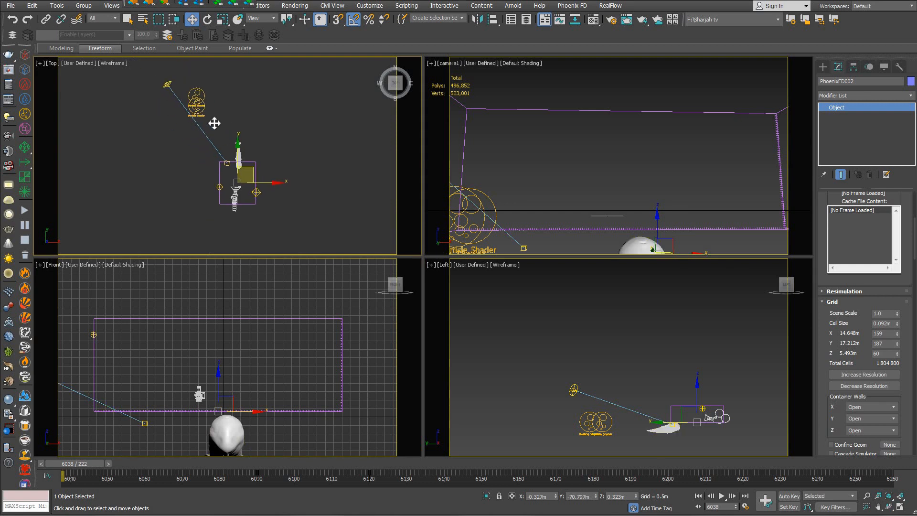
scroll(245, 198, up, 4)
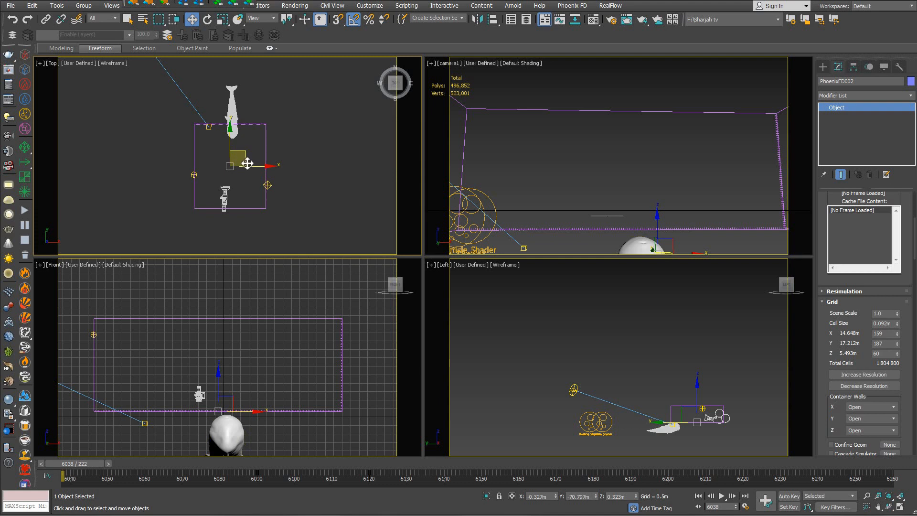
right_click(256, 180)
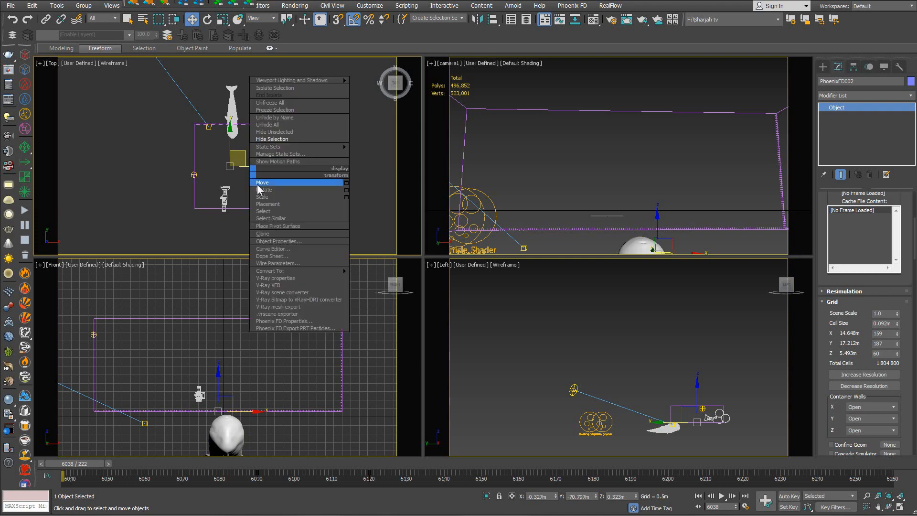
key(Escape)
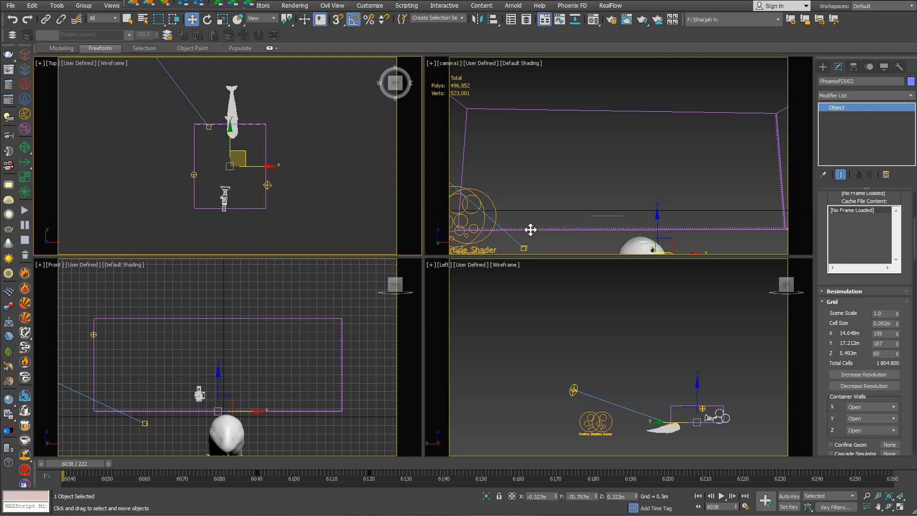
scroll(829, 317, up, 2)
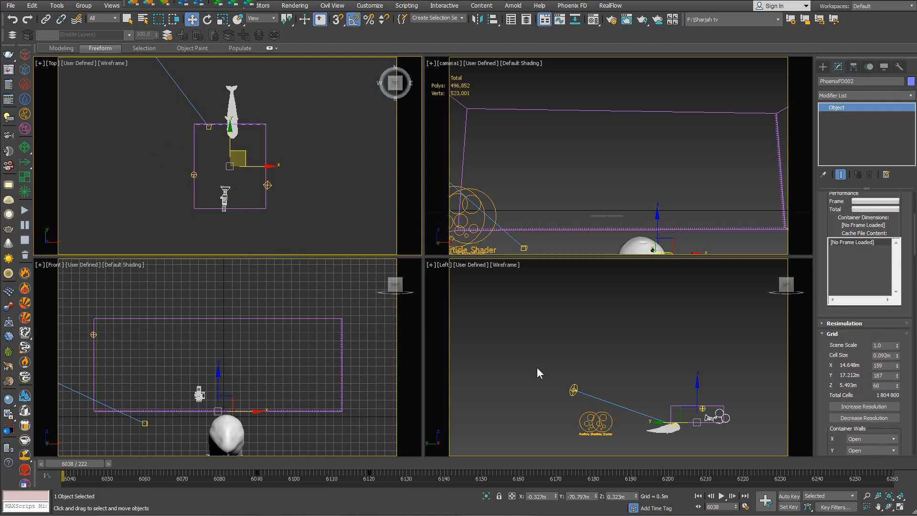
middle_drag(239, 147, 231, 167)
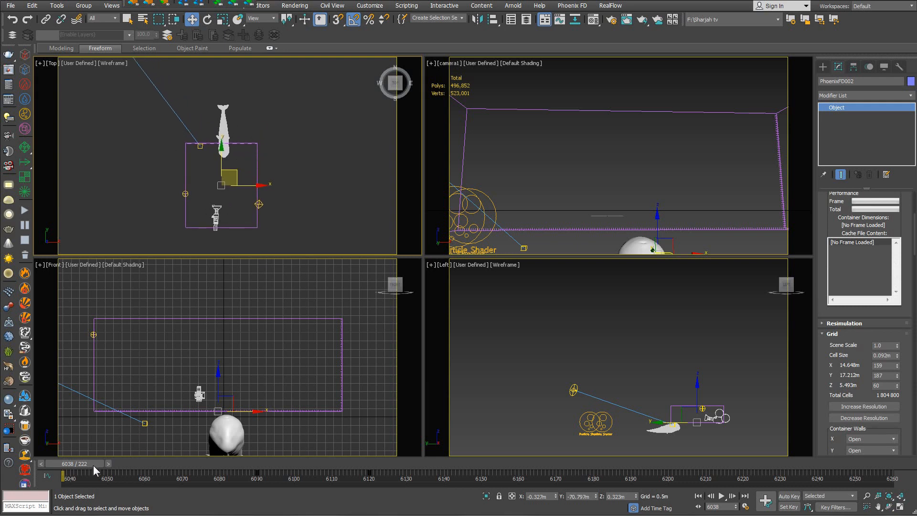
- Scrub the whale animation between frames 6038 and 6073 against the simulator's bounds, stopping at frame 6063
drag(93, 466, 228, 459)
key(w)
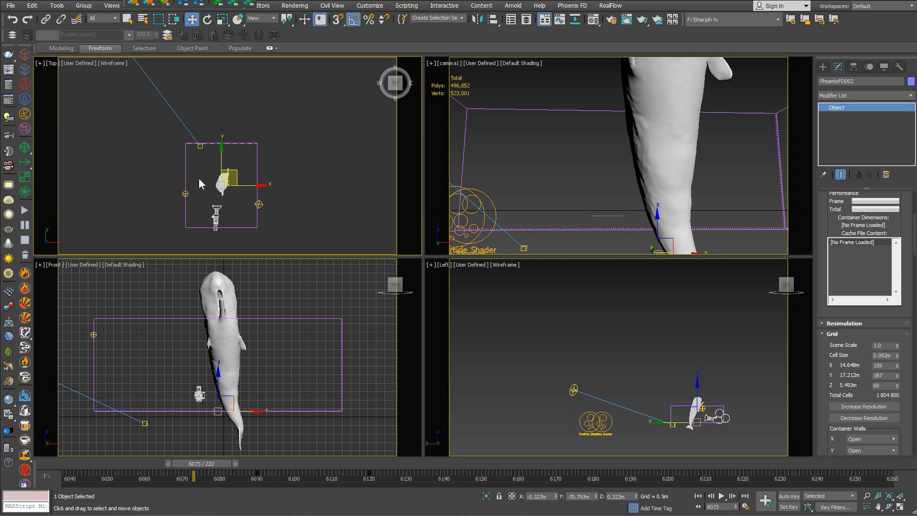
drag(219, 466, 90, 476)
key(w)
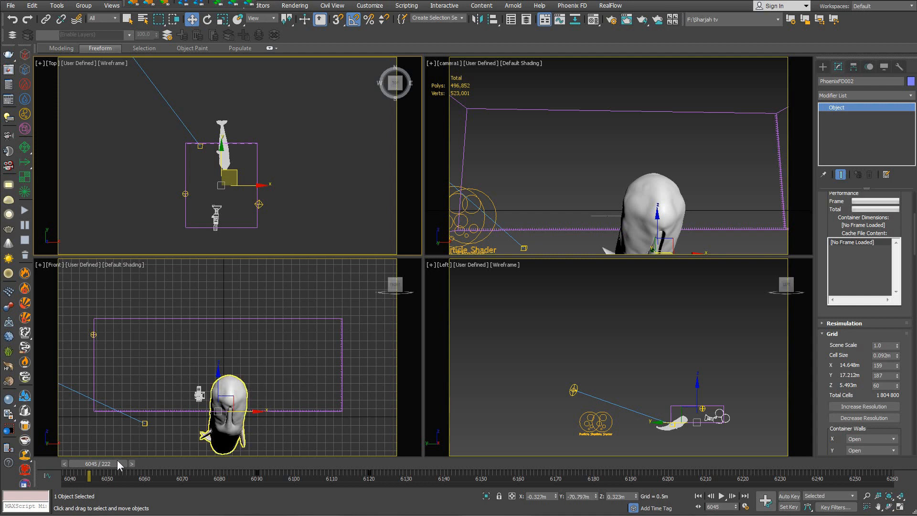
drag(116, 460, 176, 466)
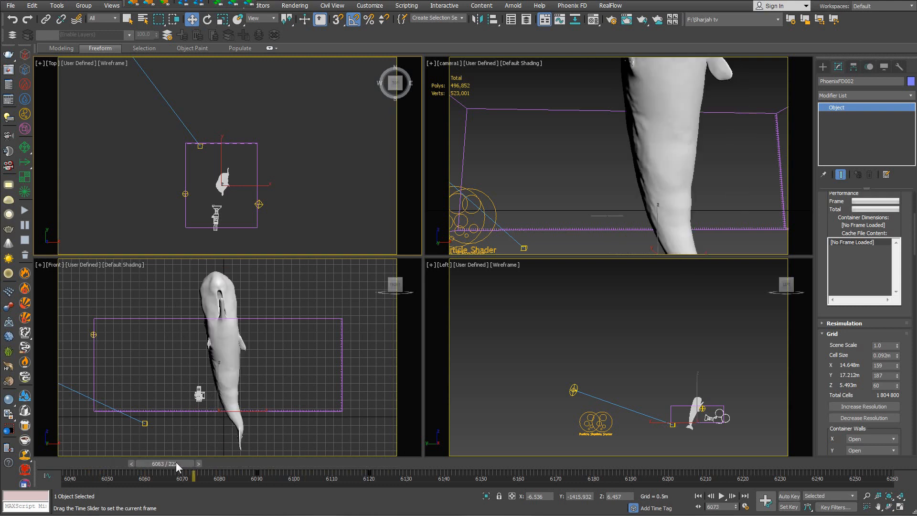
- Examine the simulator's Grid settings, including resolution, container walls and adaptive grid, down to the Dynamics settings
drag(829, 367, 831, 302)
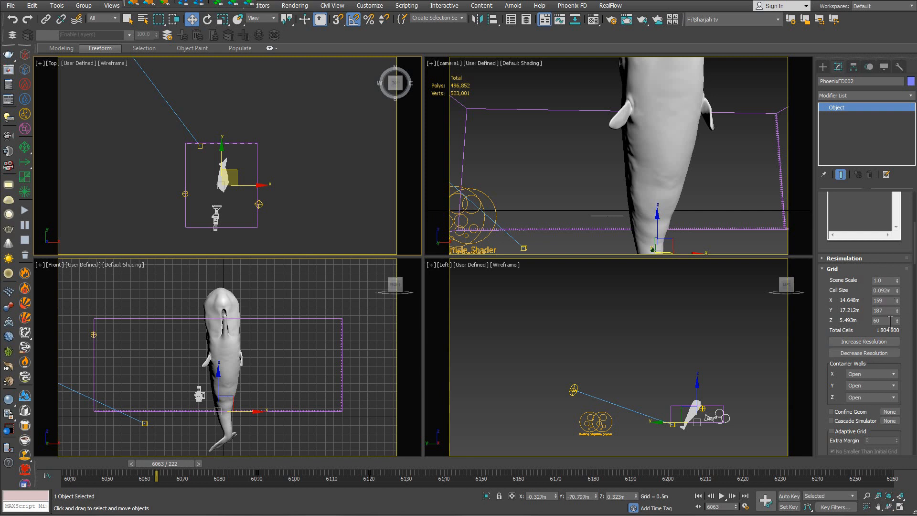
drag(831, 320, 830, 279)
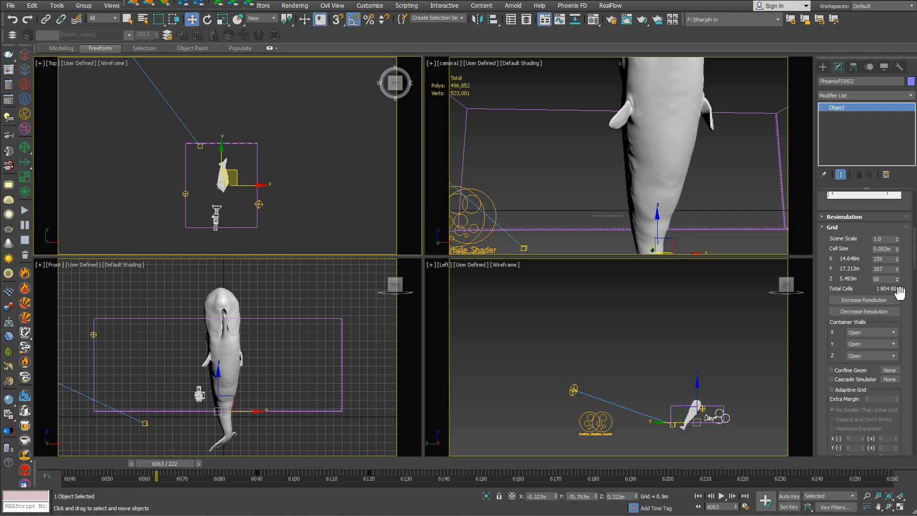
drag(908, 309, 914, 214)
drag(906, 338, 891, 462)
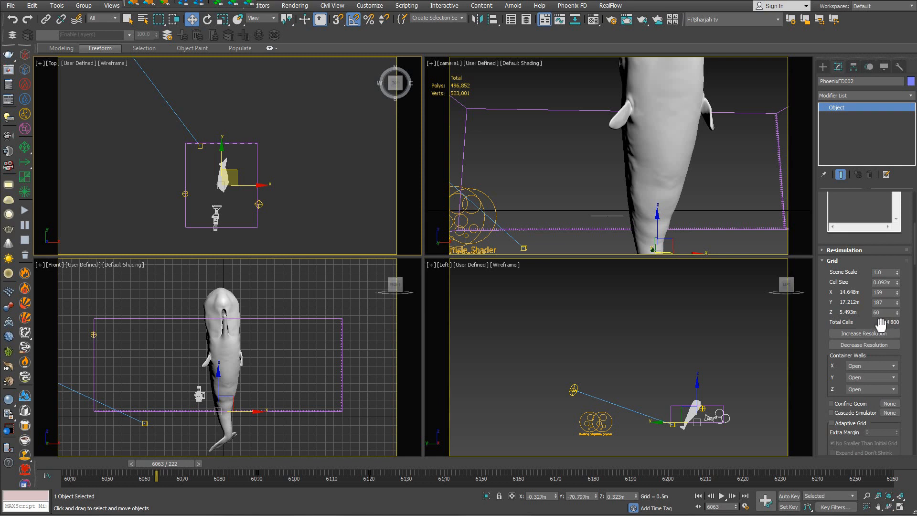
scroll(908, 329, down, 1)
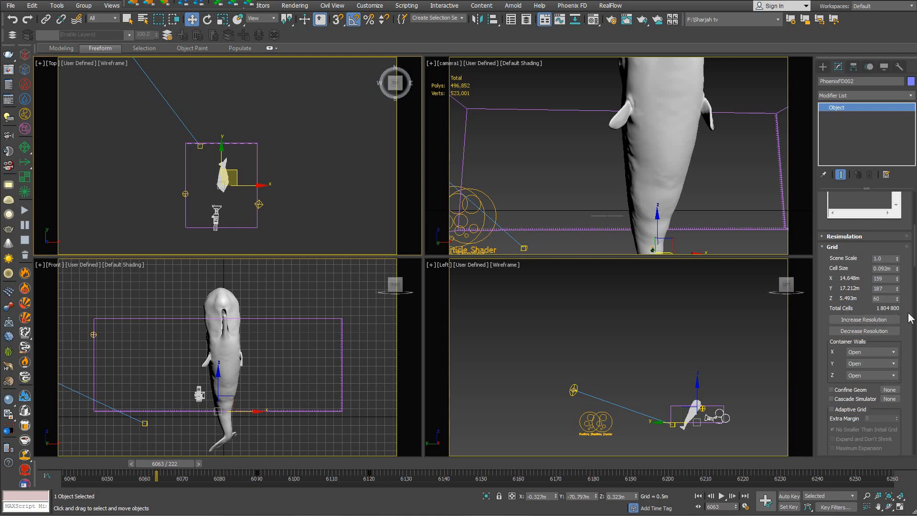
scroll(821, 217, down, 5)
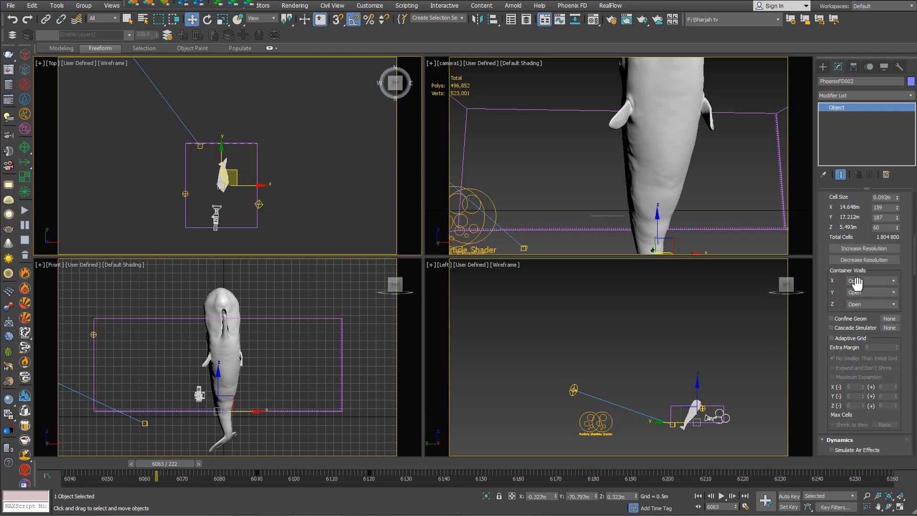
drag(909, 367, 882, 303)
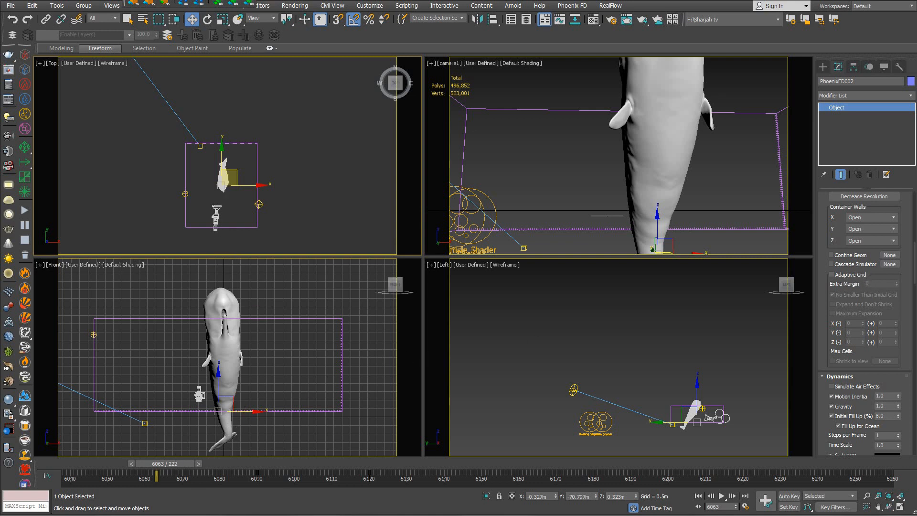
scroll(877, 257, down, 5)
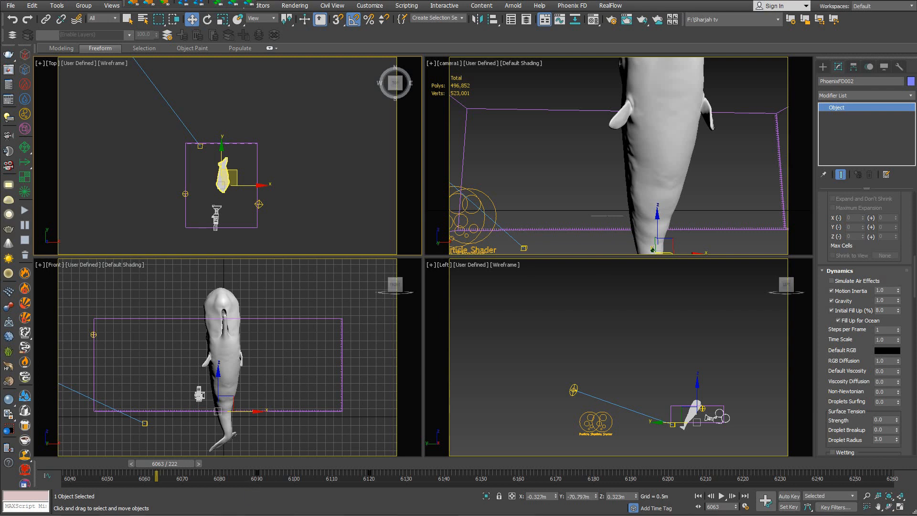
- Switch to the YouTube reference video, compare the water explosions between about 0:37 and 0:53, and return to 3ds Max
key(alt+Tab)
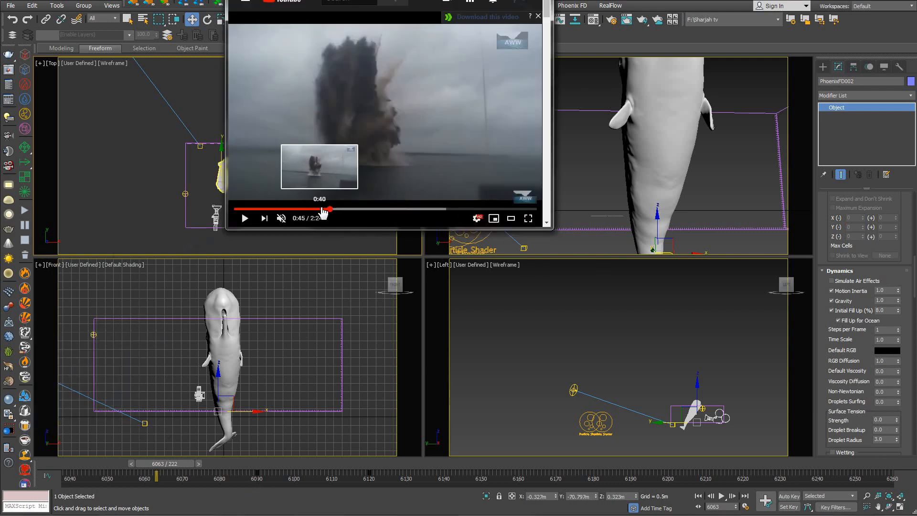
click(321, 210)
click(313, 210)
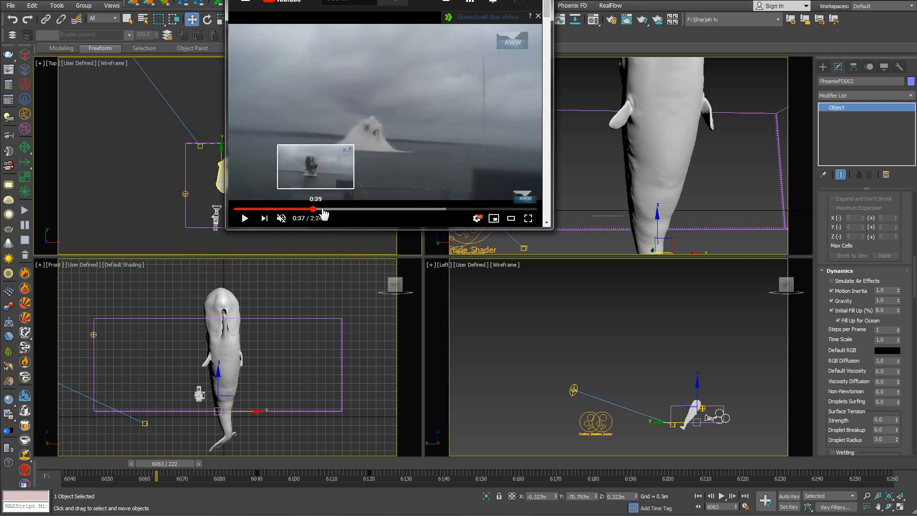
click(325, 209)
click(330, 210)
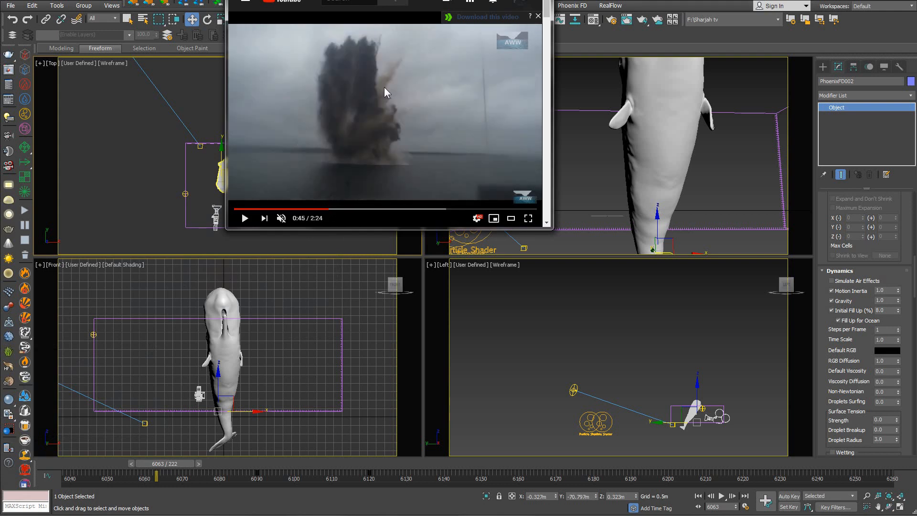
click(340, 209)
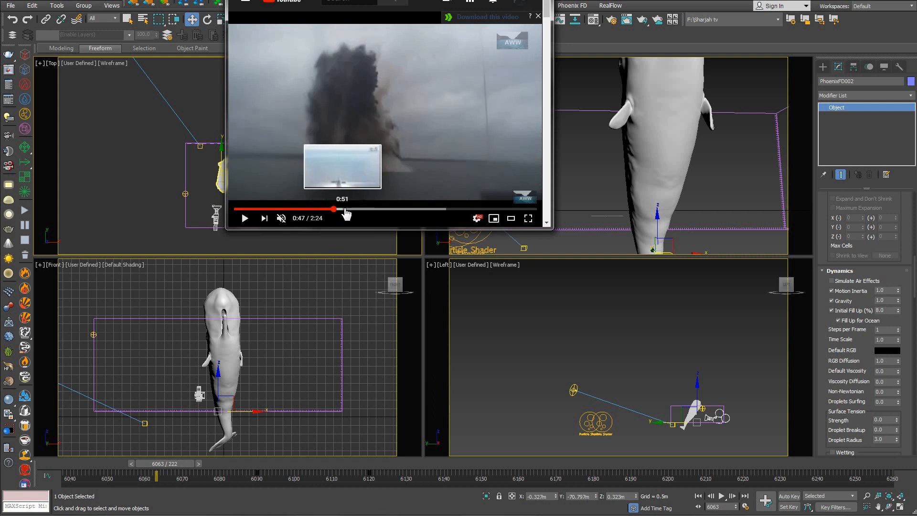
click(346, 209)
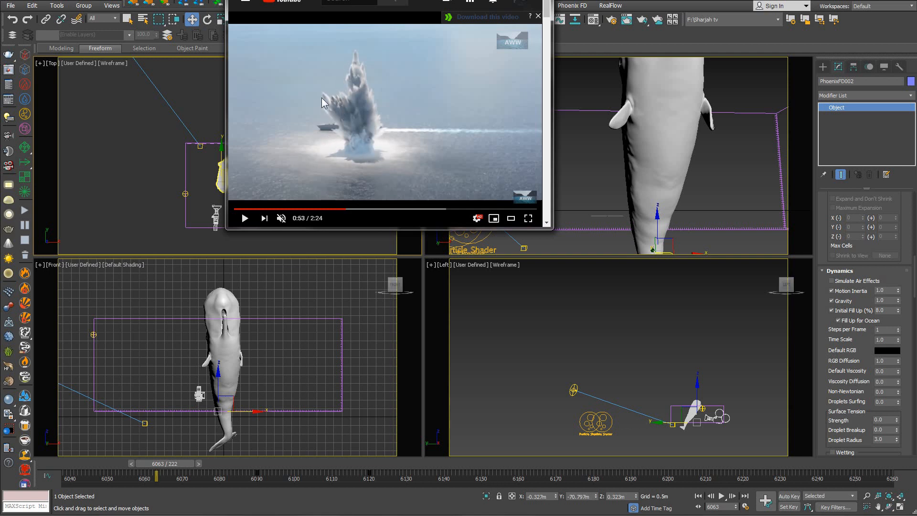
click(502, 1)
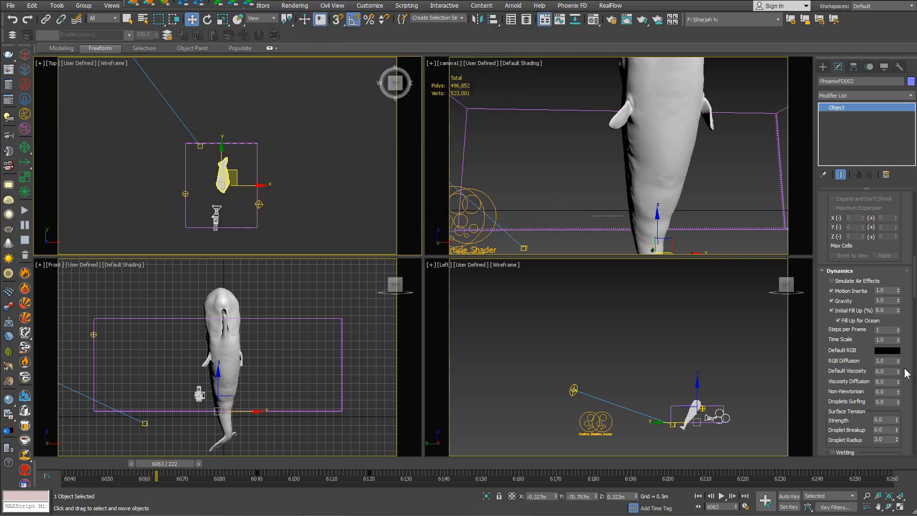
- Examine the simulator's remaining Dynamics settings and its Foam settings, and return the animation to frame 6038
scroll(908, 363, down, 5)
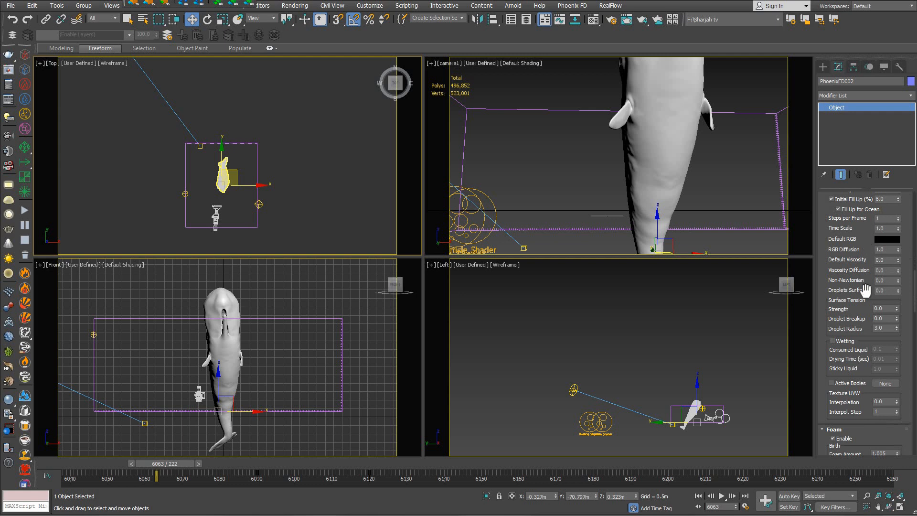
drag(829, 365, 840, 273)
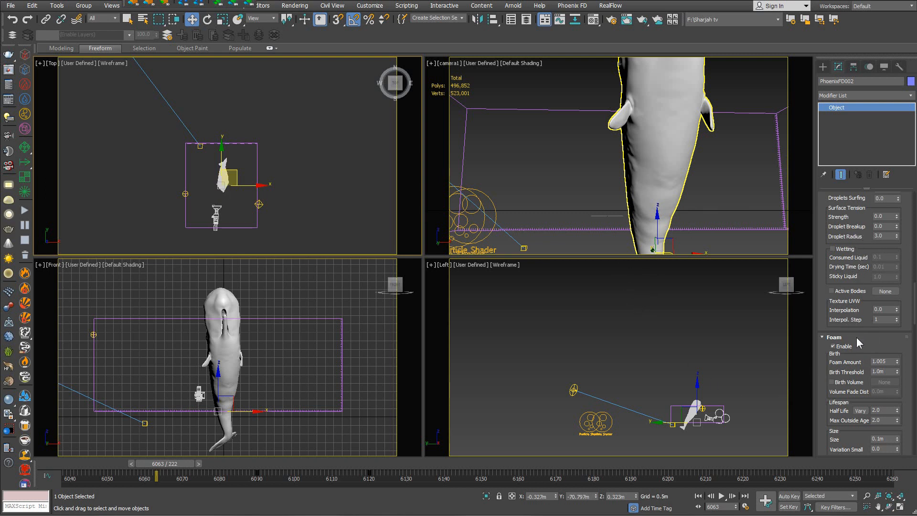
drag(856, 325, 863, 271)
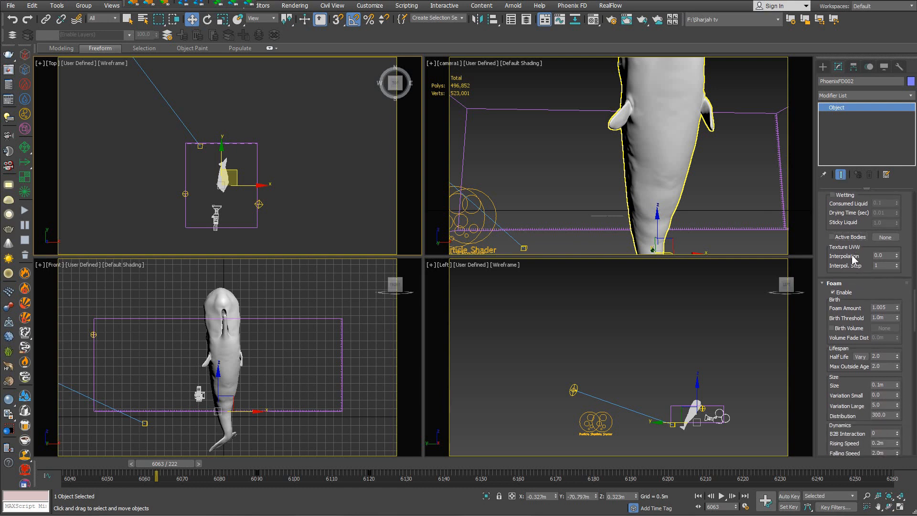
scroll(848, 265, down, 1)
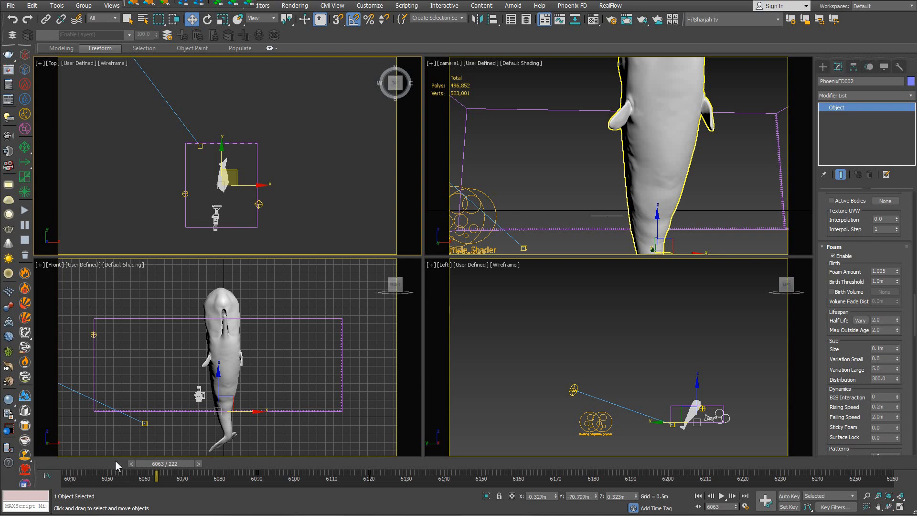
drag(115, 460, 71, 463)
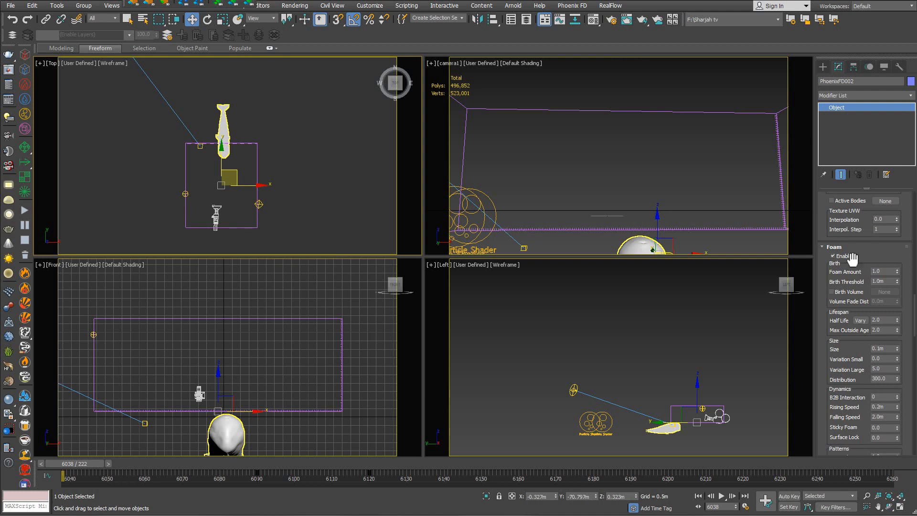
- Examine the Splash/Mist settings and review the Foam birth, lifespan, size and dynamics parameters
drag(870, 246, 885, 87)
drag(858, 300, 872, 233)
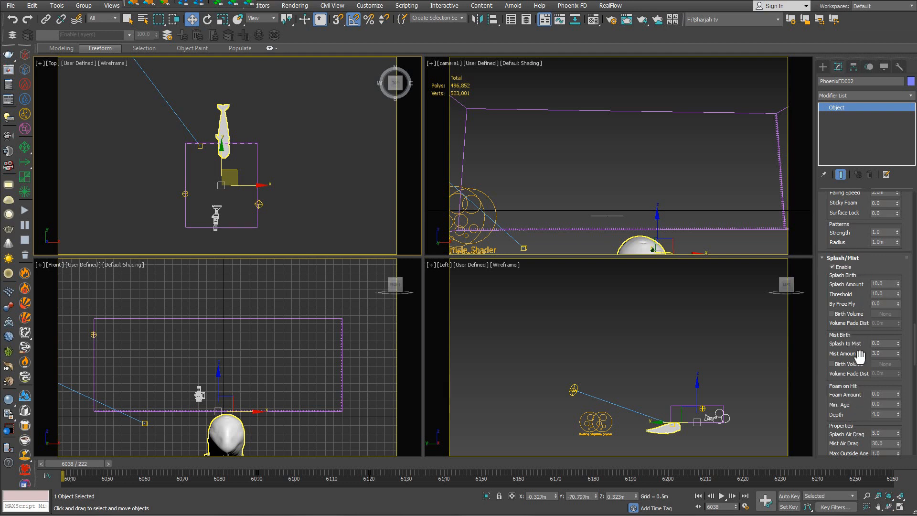
drag(858, 236, 857, 413)
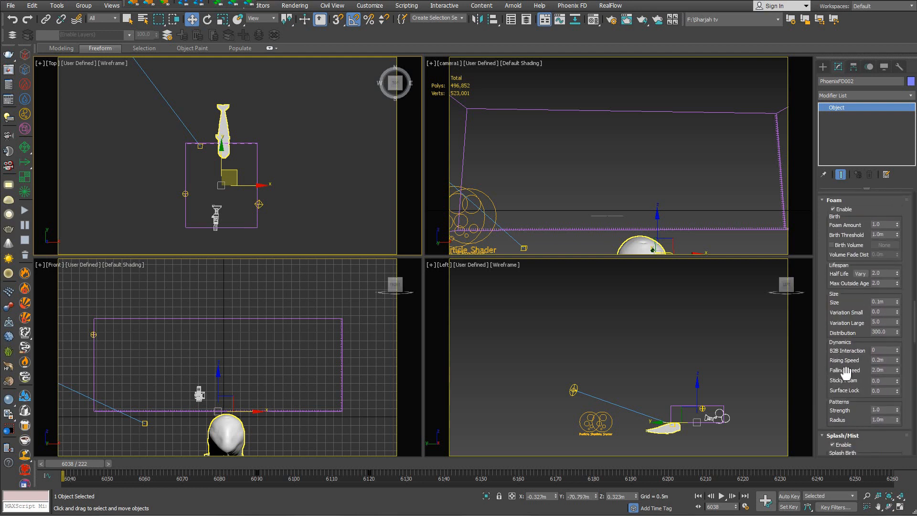
drag(838, 311, 840, 337)
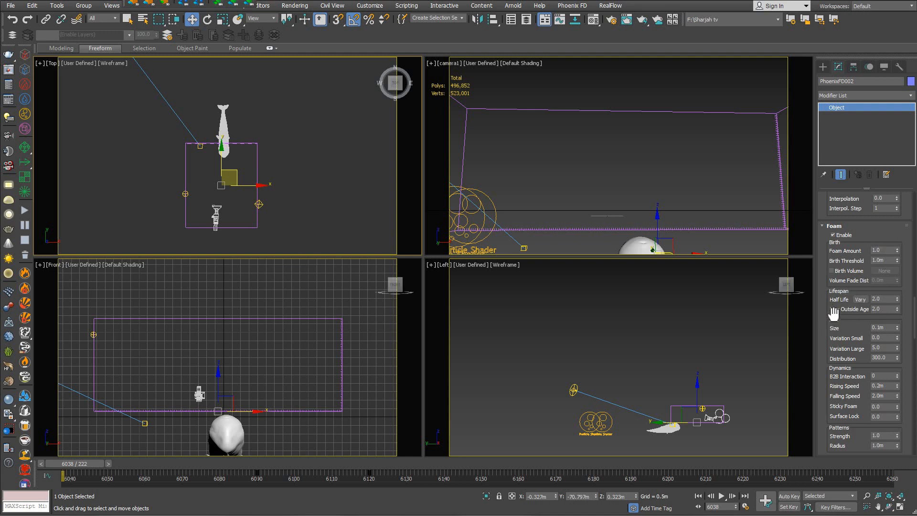
scroll(833, 311, down, 1)
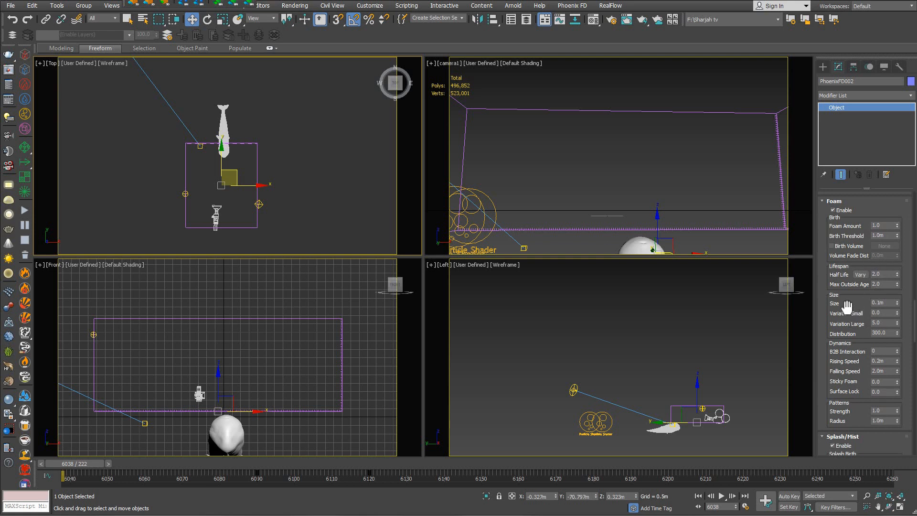
scroll(846, 306, down, 3)
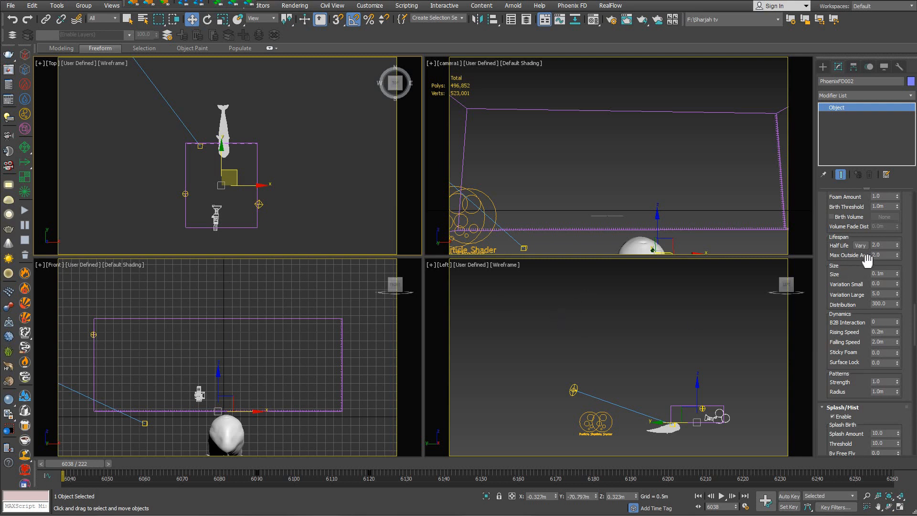
scroll(876, 251, down, 4)
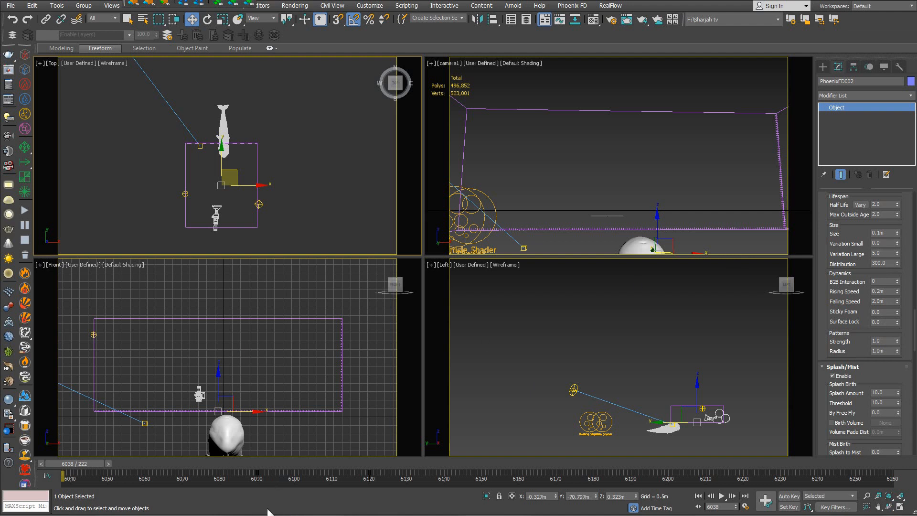
- Set the simulator's foam Size to 0.012 m
double_click(883, 233)
text(0.012)
key(Return)
click(878, 284)
drag(833, 291, 833, 305)
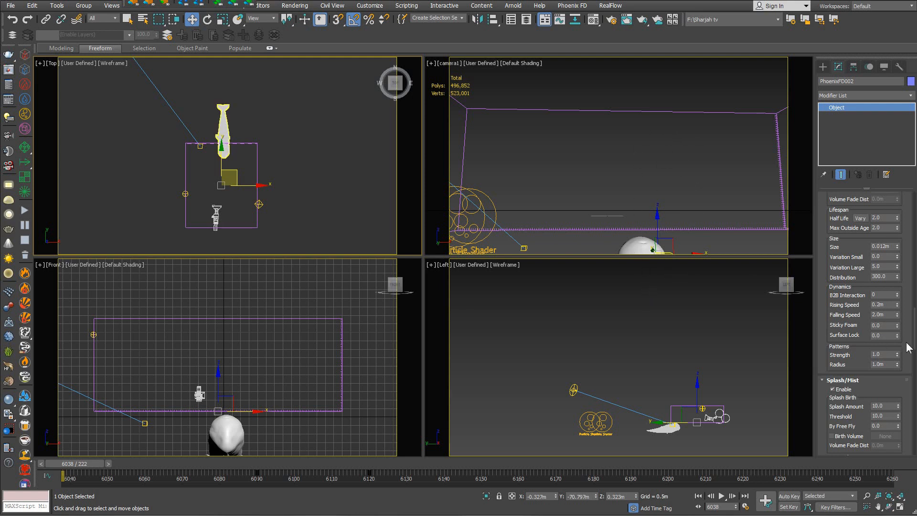
- Set the foam pattern Radius to 0.3 m
double_click(884, 314)
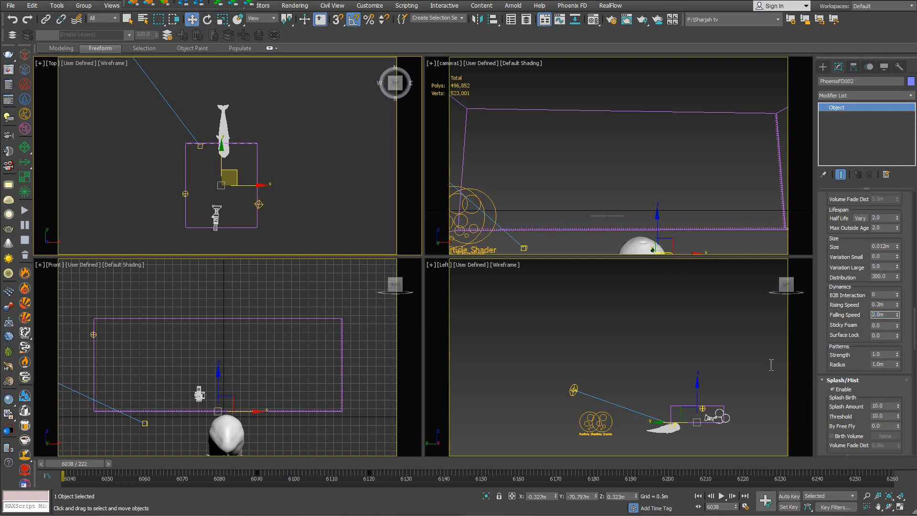
click(890, 364)
text(0.3)
key(Return)
drag(836, 363, 835, 340)
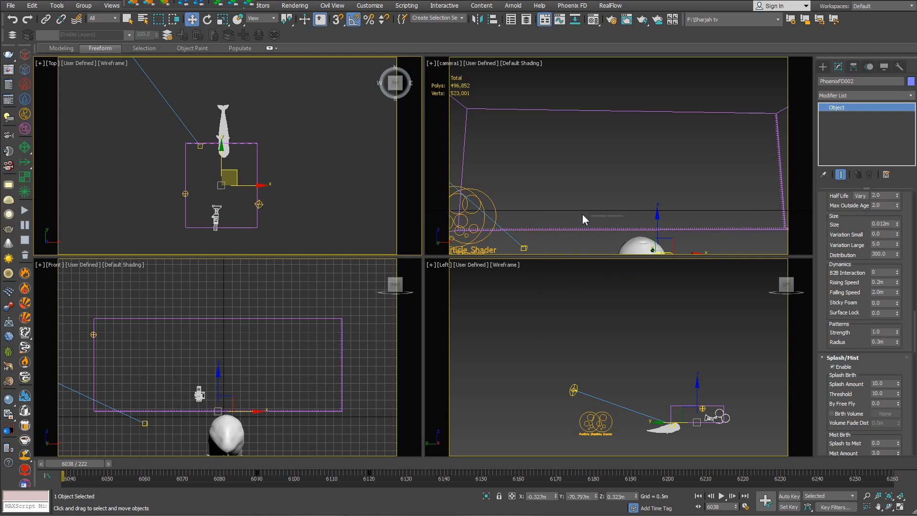
- Examine the Splash/Mist settings for splash birth, mist birth, foam on hit and air drag alongside the Foam parameters
scroll(841, 337, down, 3)
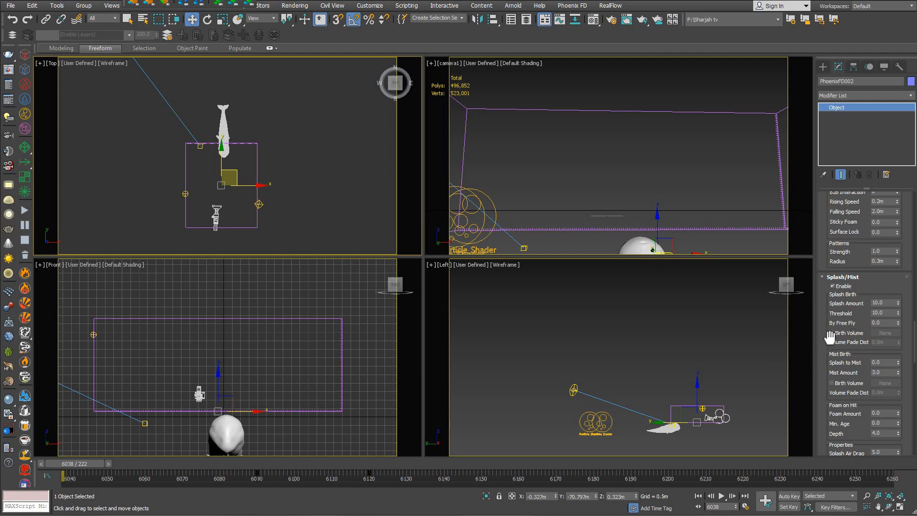
drag(829, 338, 835, 274)
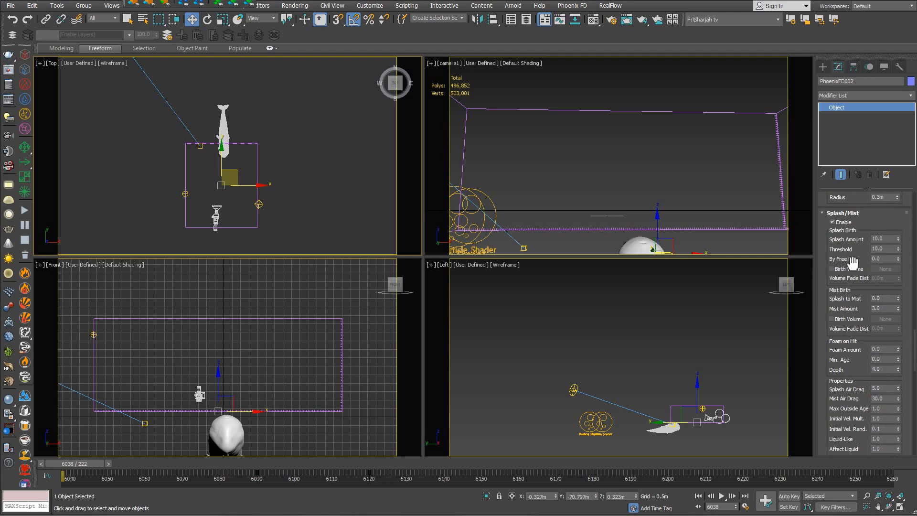
drag(858, 253, 873, 284)
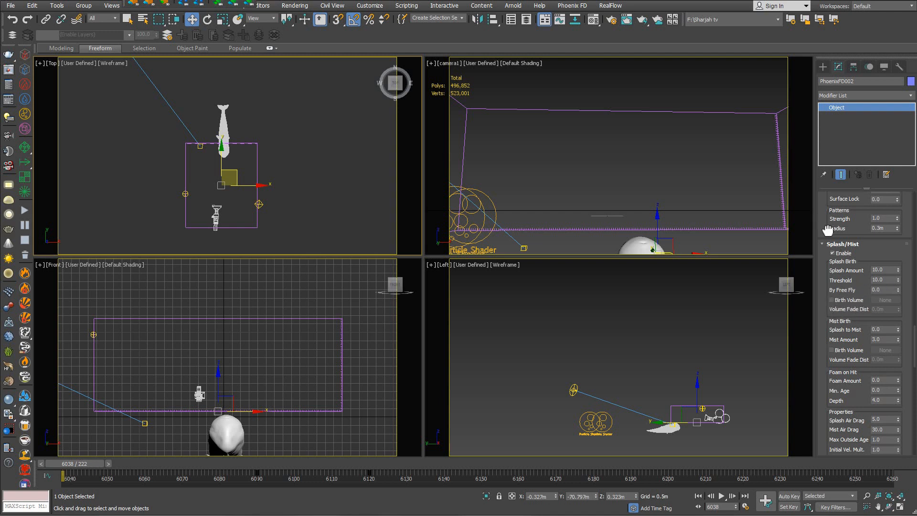
drag(830, 222, 836, 409)
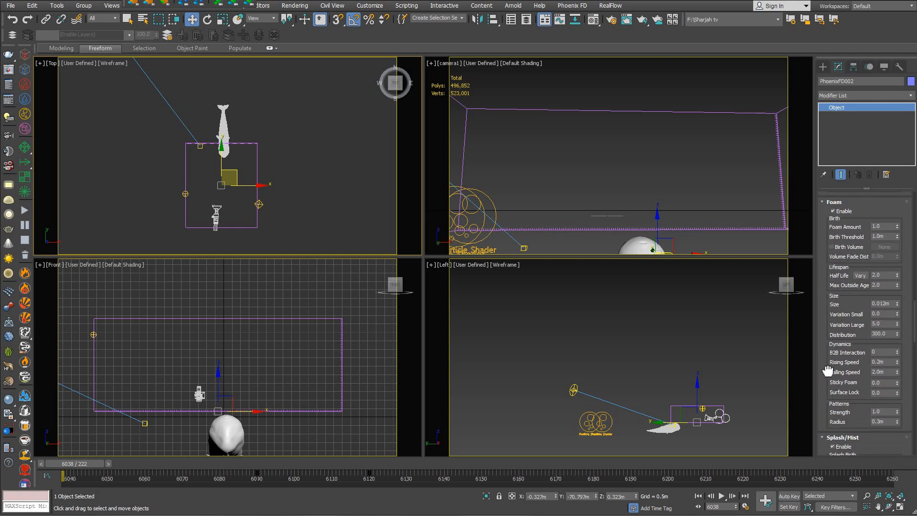
scroll(831, 368, down, 5)
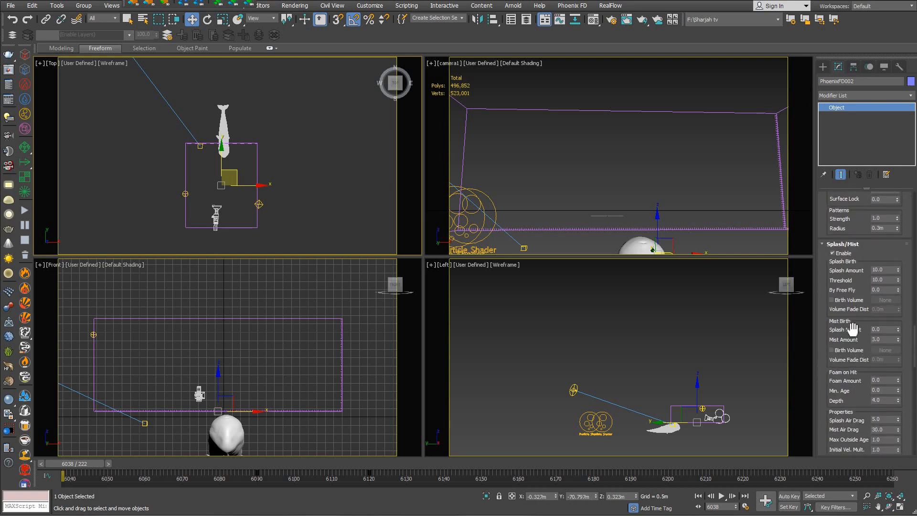
drag(827, 280, 824, 351)
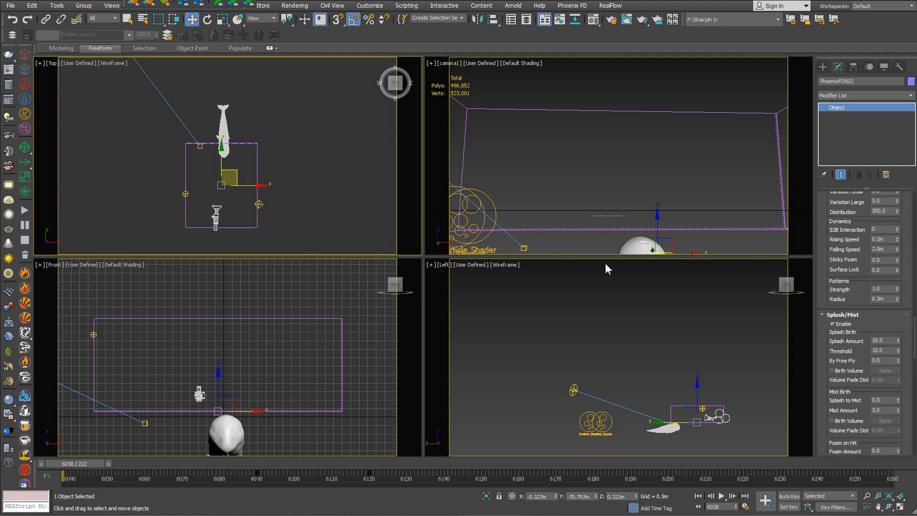
drag(826, 298, 827, 262)
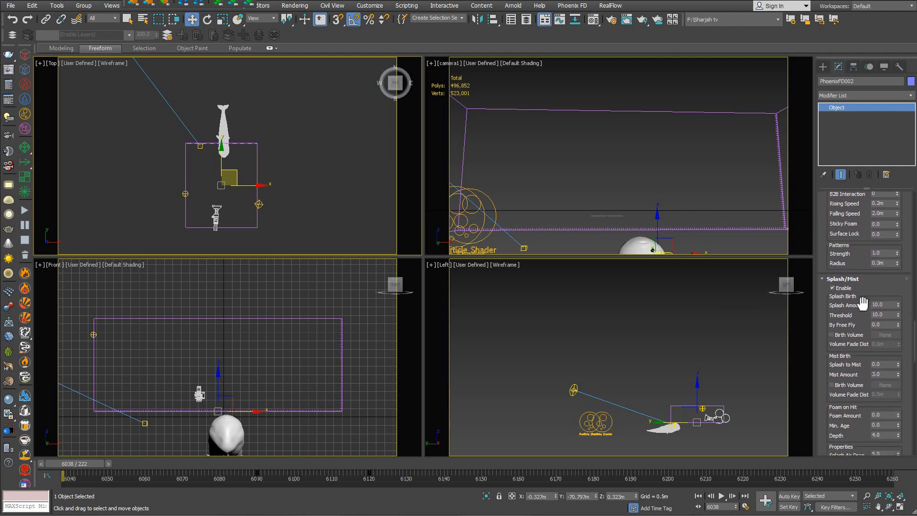
drag(879, 289, 880, 250)
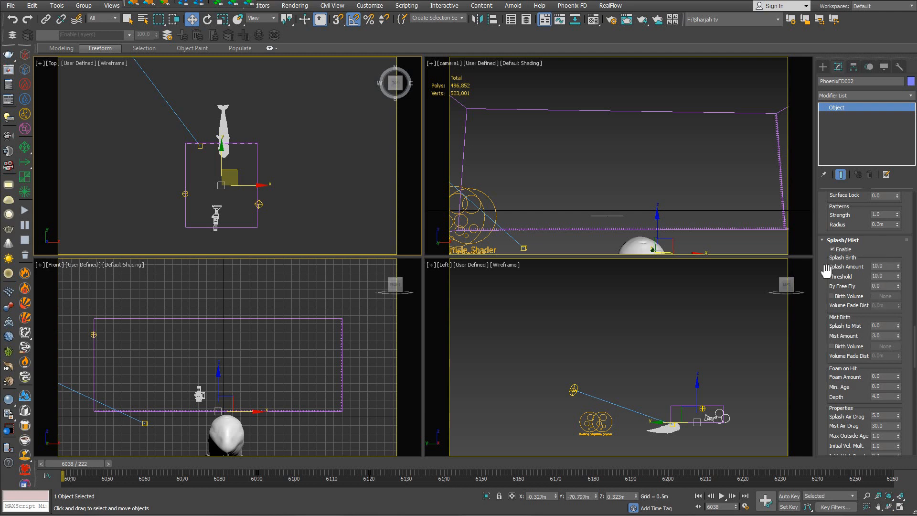
scroll(825, 276, down, 3)
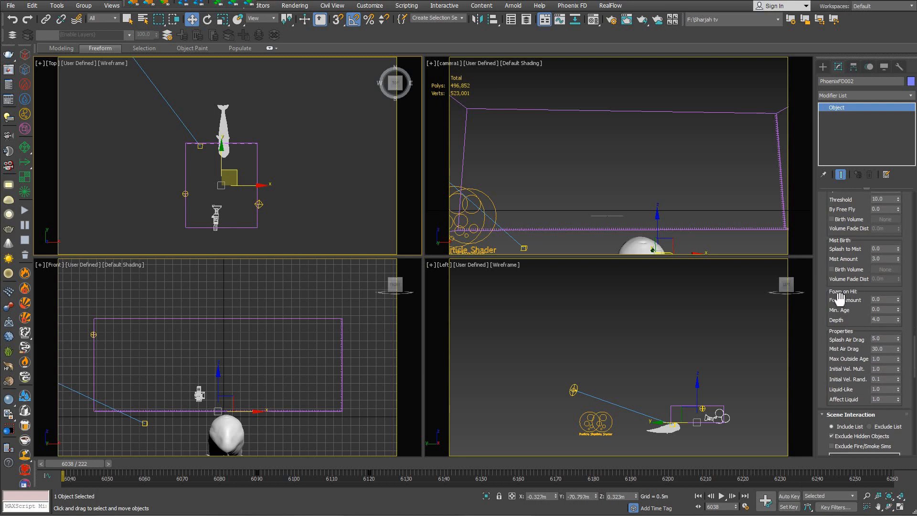
- Disable the simulator's Foam generation
double_click(889, 299)
scroll(827, 224, up, 8)
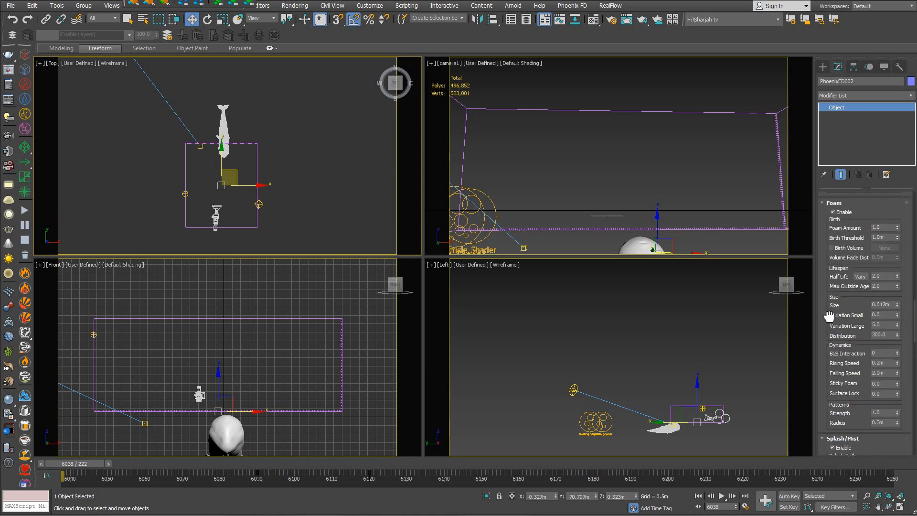
scroll(829, 305, up, 1)
click(833, 217)
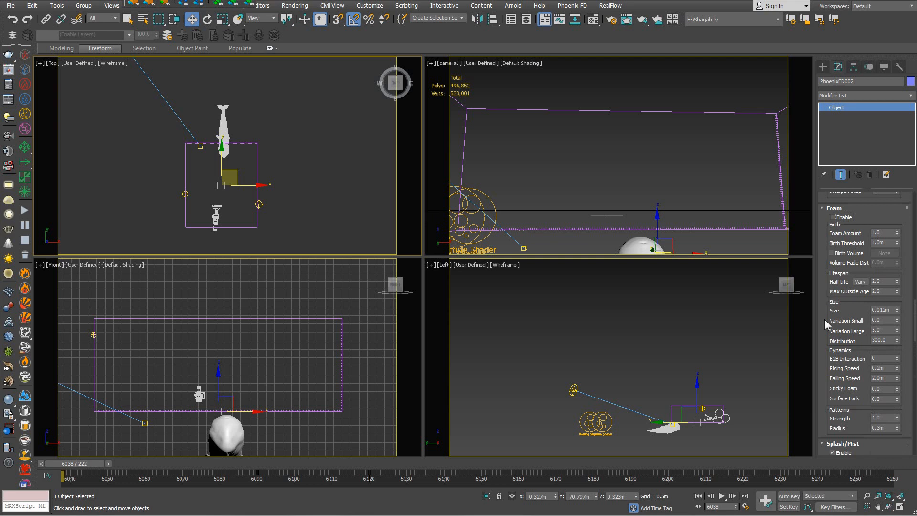
- Set the Foam on Hit Foam Amount to 0.1 in the Splash/Mist settings
scroll(826, 210, down, 5)
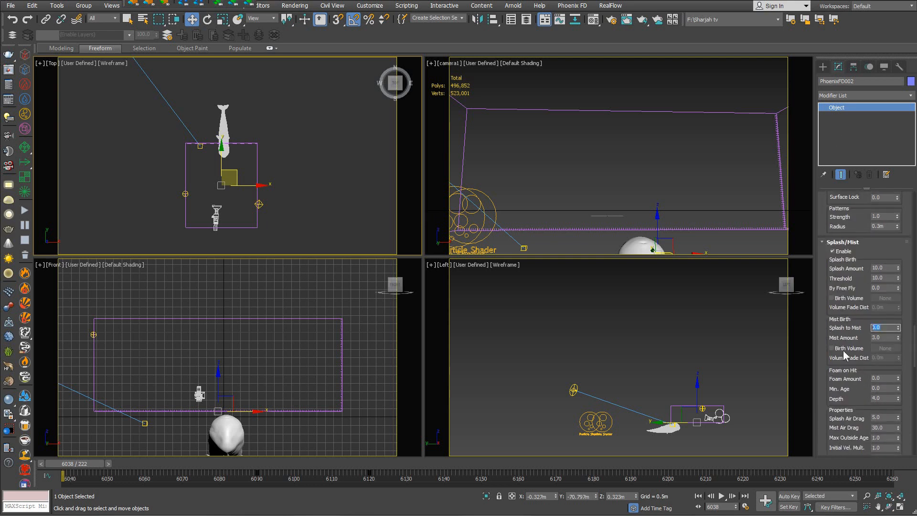
double_click(886, 378)
text(0)
drag(826, 320, 829, 235)
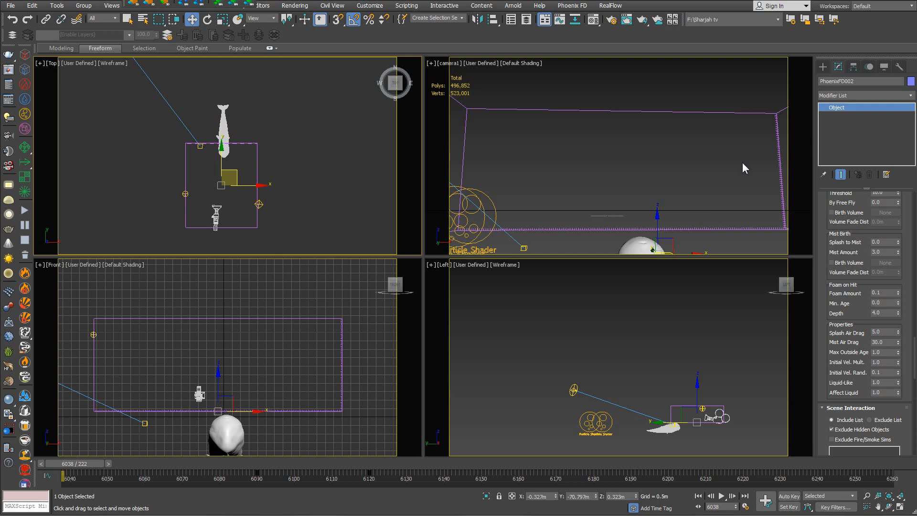
- Set the Mist Air Drag to 3.0 in the Splash/Mist properties
double_click(881, 343)
text(3)
key(Return)
- Add the whale body mesh to the simulator's Scene Interaction include list
drag(831, 363, 830, 314)
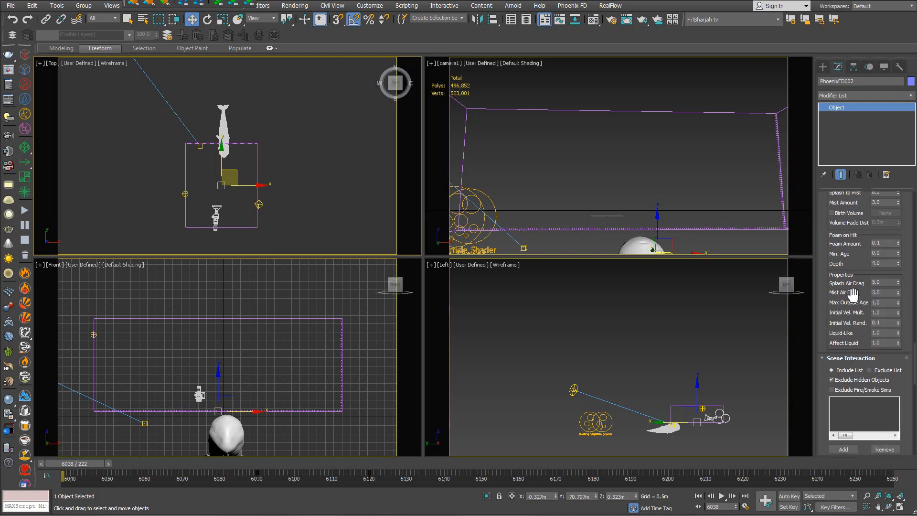
drag(841, 345, 843, 297)
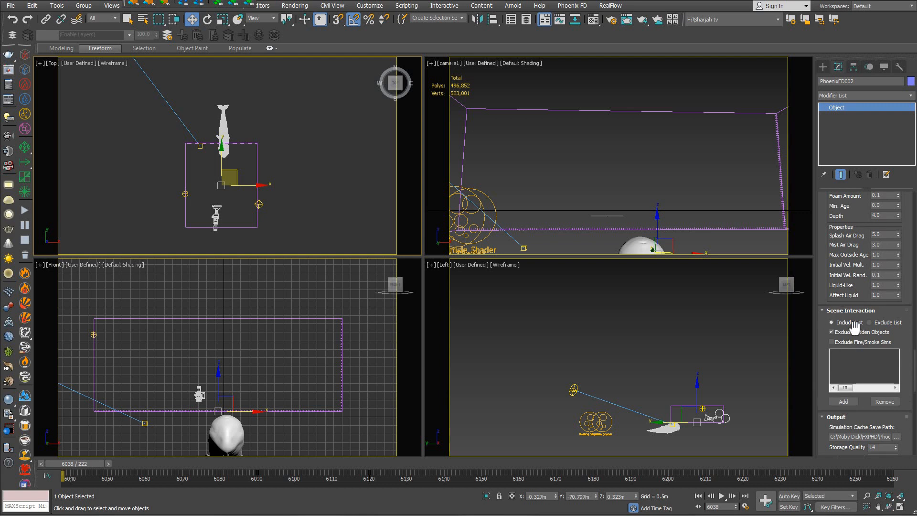
click(848, 401)
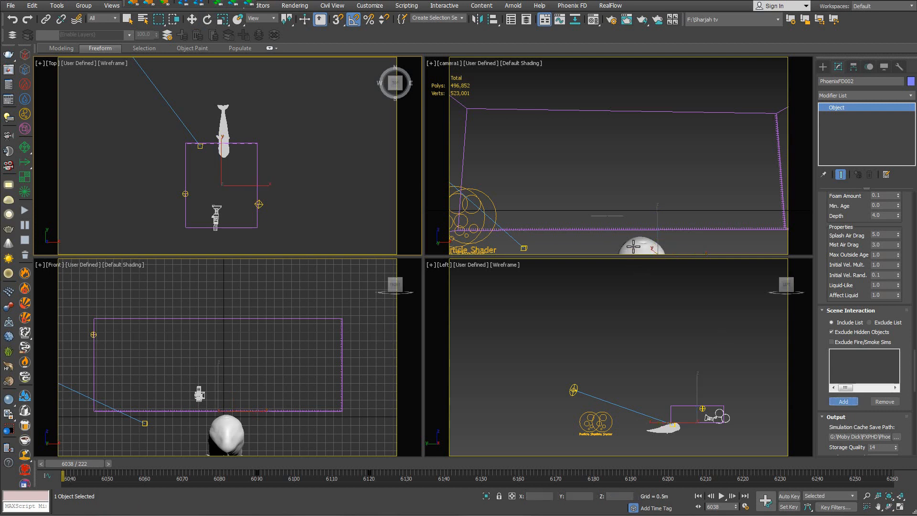
click(634, 246)
- Add the whale's teeth to the Scene Interaction include list at frame 6143, and move the animation back to frame 6047
middle_drag(243, 390, 265, 302)
scroll(241, 326, up, 6)
scroll(236, 366, up, 3)
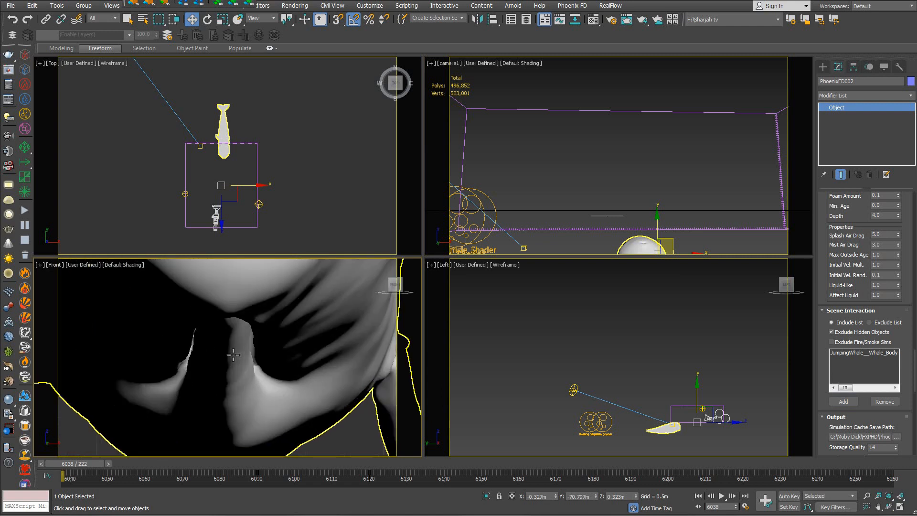
scroll(239, 354, down, 2)
scroll(239, 354, down, 1)
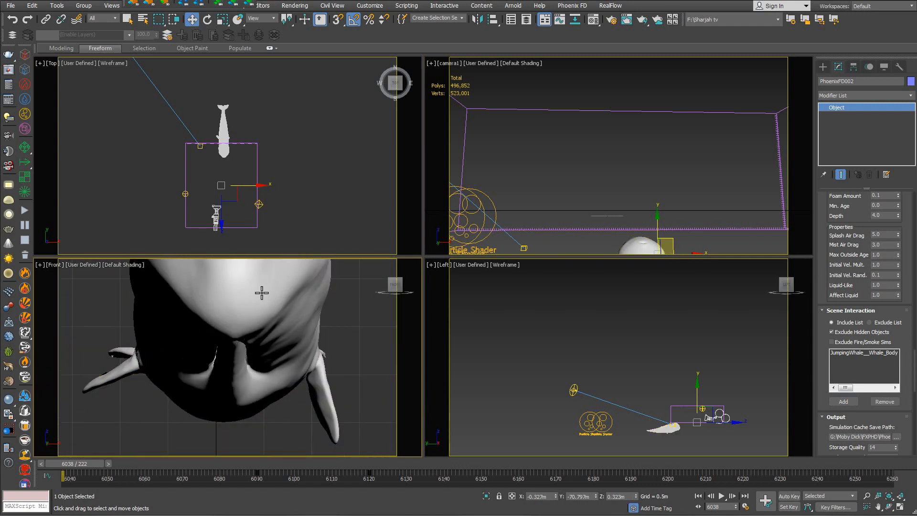
drag(100, 472, 472, 459)
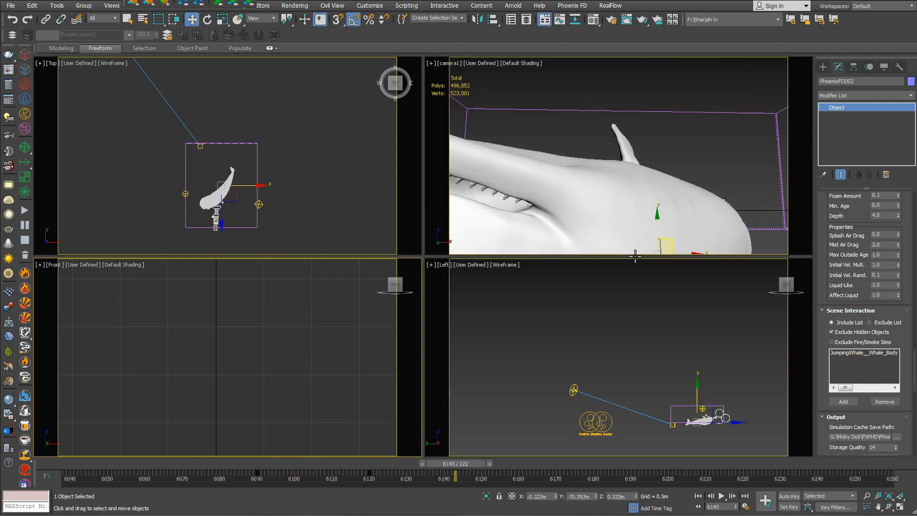
click(843, 402)
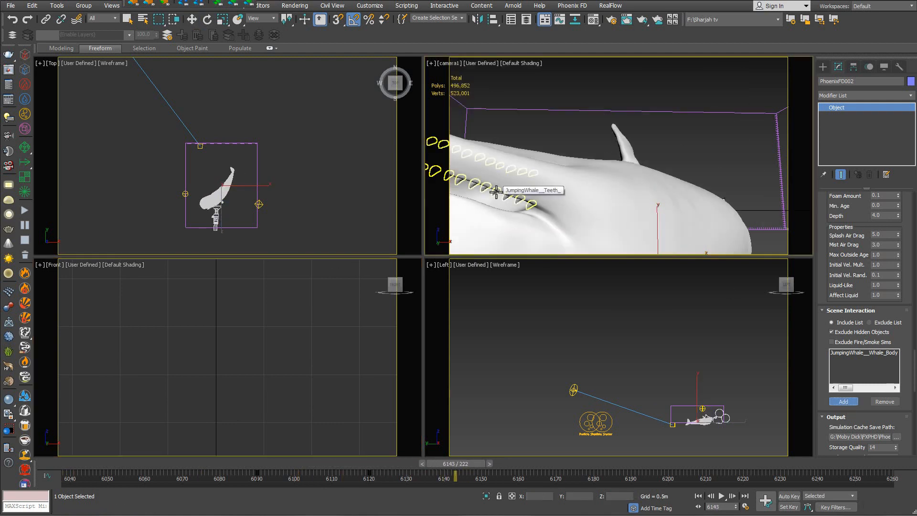
click(496, 191)
right_click(496, 189)
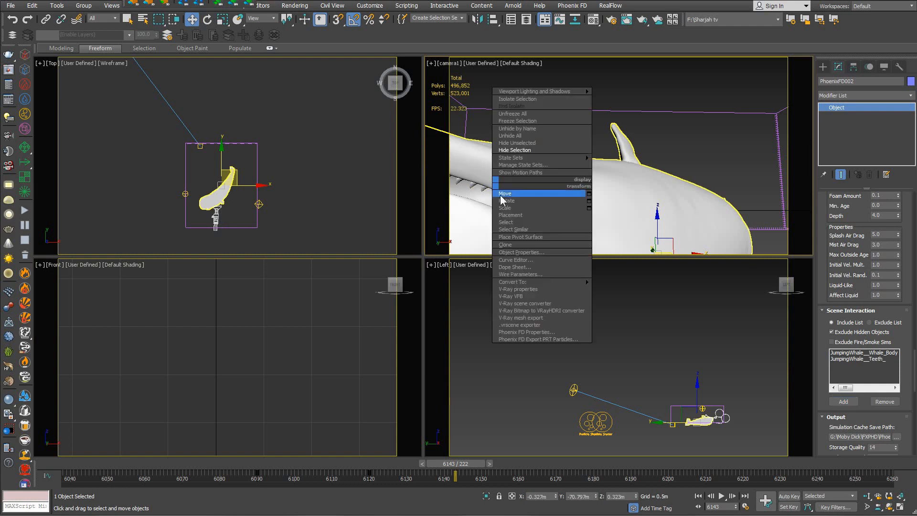
click(498, 194)
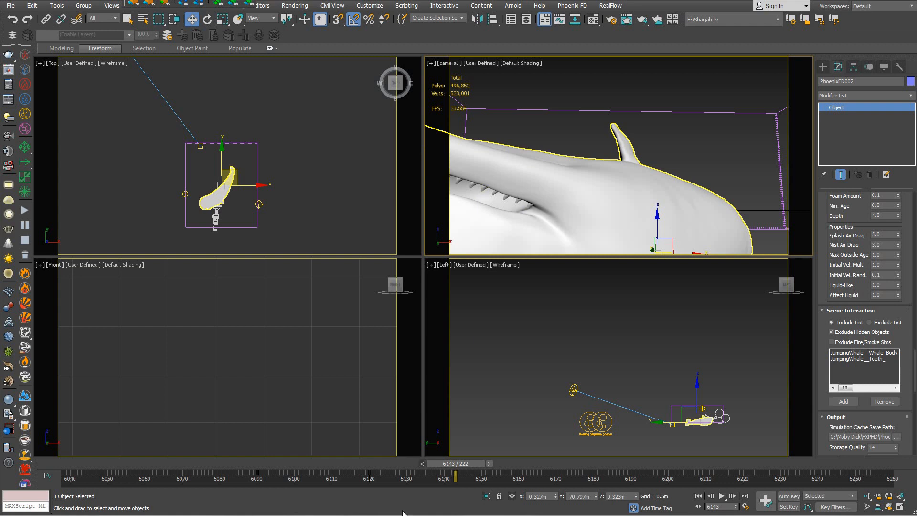
drag(433, 463, 85, 461)
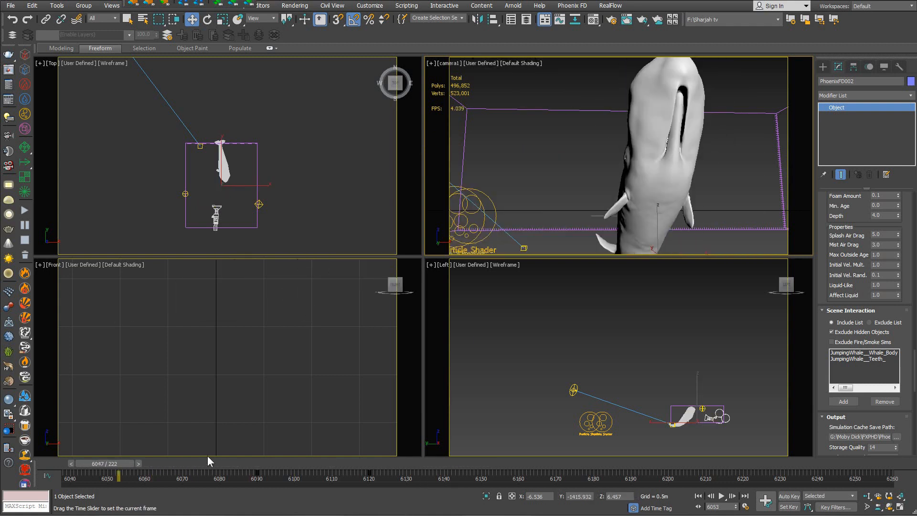
- Set the simulation cache save path to Test_#### in the JumpingWhale_Cache_Test folder, as a Phoenix FD .aur file
scroll(843, 353, down, 5)
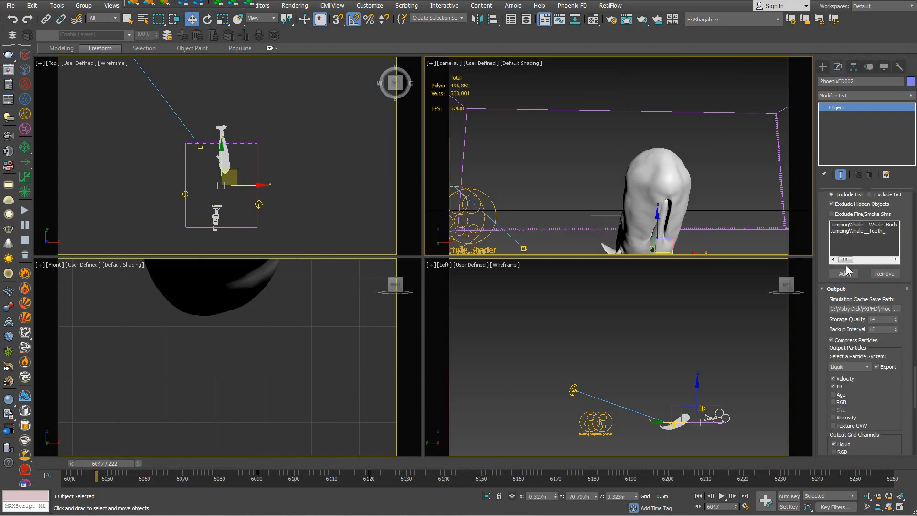
click(895, 310)
click(879, 311)
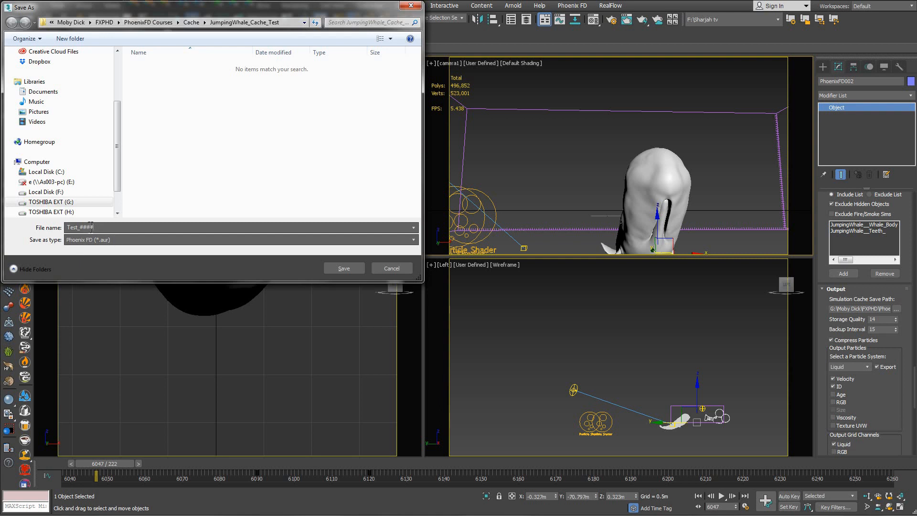
drag(93, 228, 81, 227)
click(351, 268)
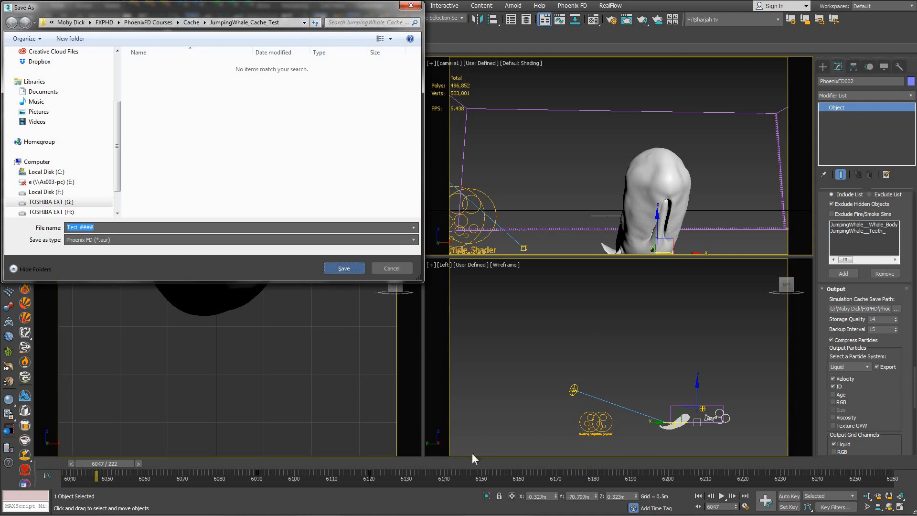
click(344, 268)
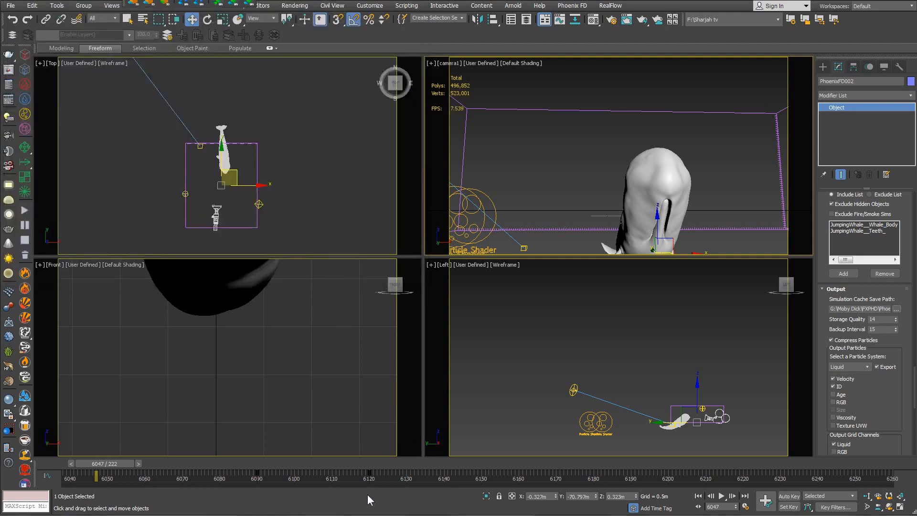
- Expand the simulator's Preview settings and choose Splashes as the particle system for the Particle Preview
drag(893, 402, 901, 291)
scroll(901, 290, up, 10)
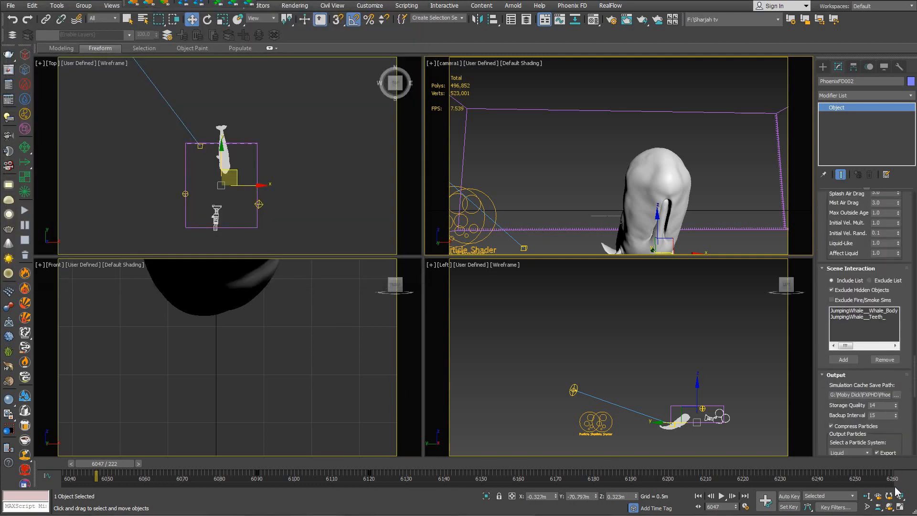
drag(823, 311, 823, 133)
click(839, 427)
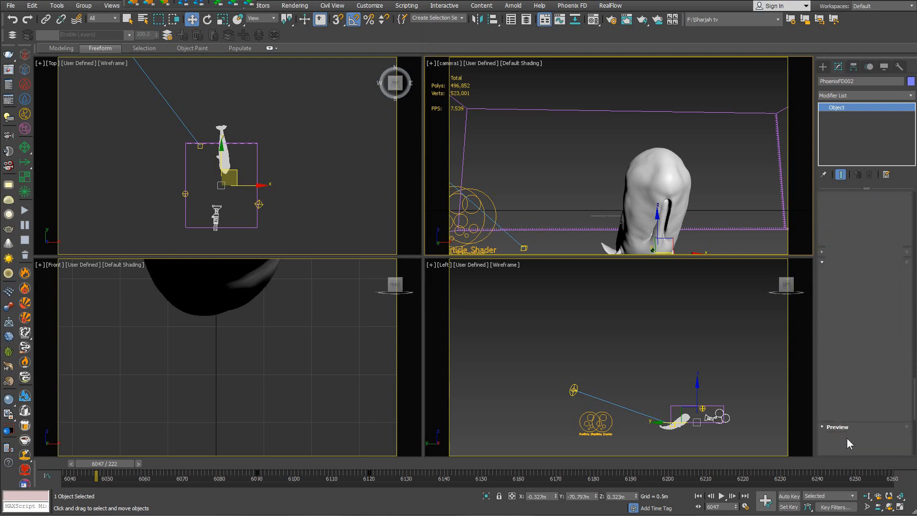
drag(897, 219, 851, 273)
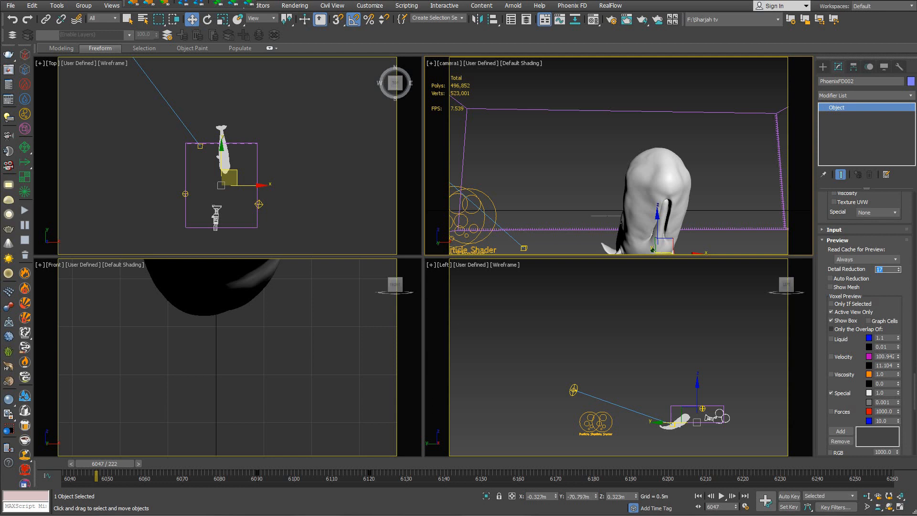
scroll(825, 291, down, 6)
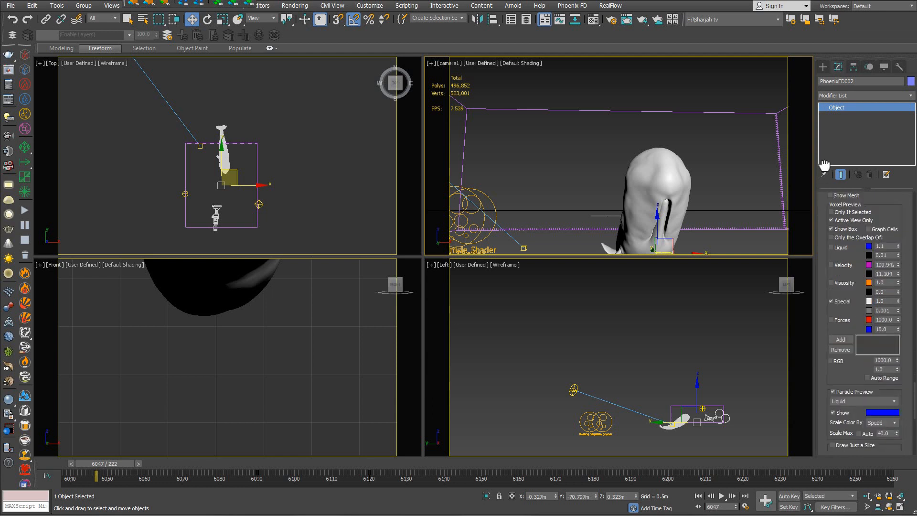
click(844, 364)
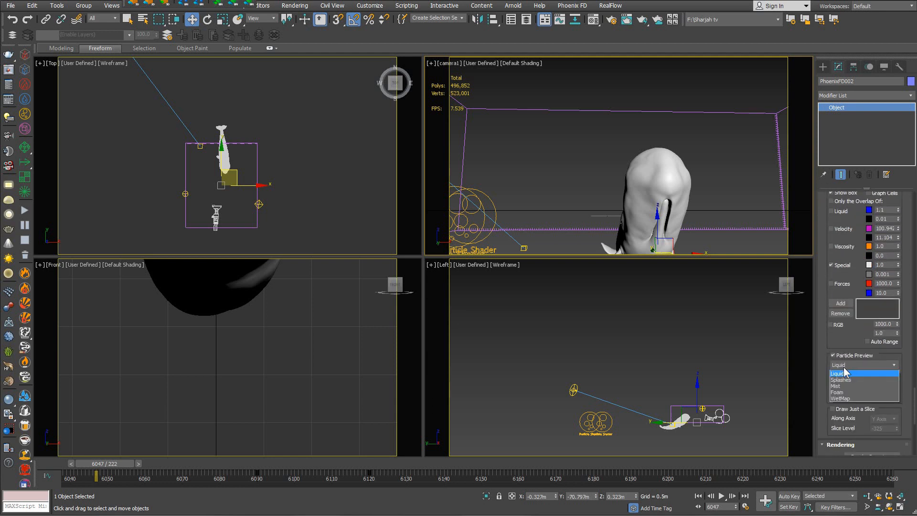
click(844, 378)
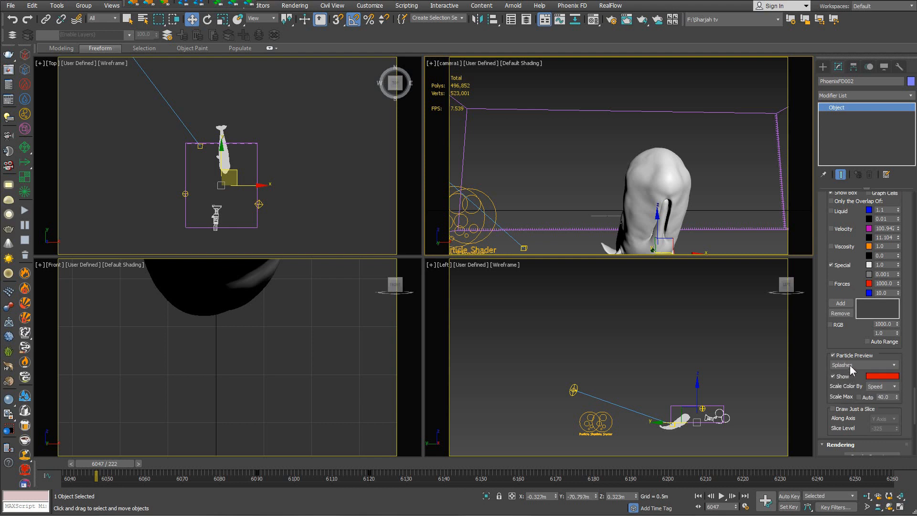
- Check the Mist particle system in the Particle Preview, select Foam, and change its preview color to yellow-orange
click(852, 365)
click(843, 393)
click(843, 365)
click(845, 386)
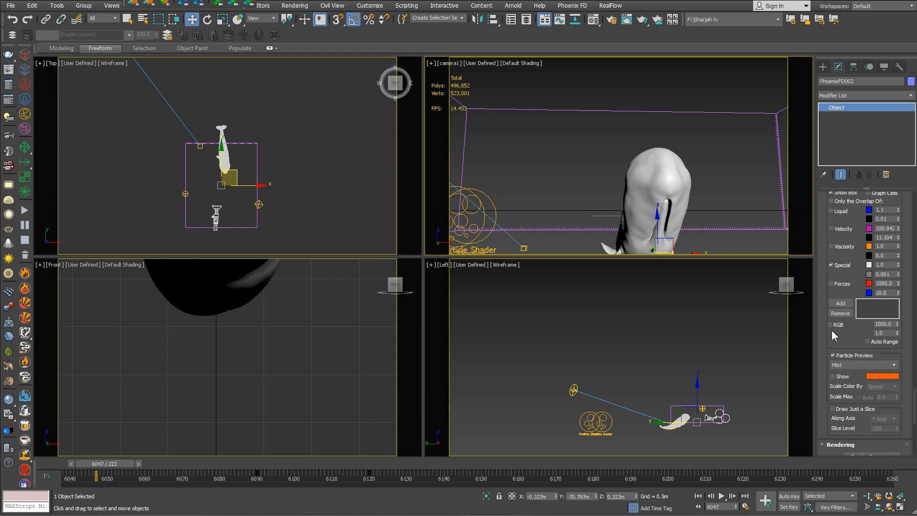
click(849, 362)
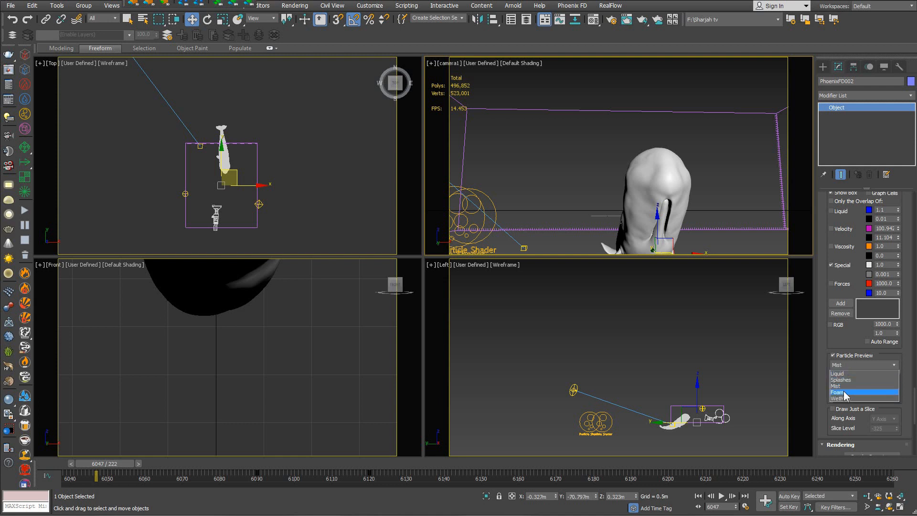
click(845, 393)
click(877, 382)
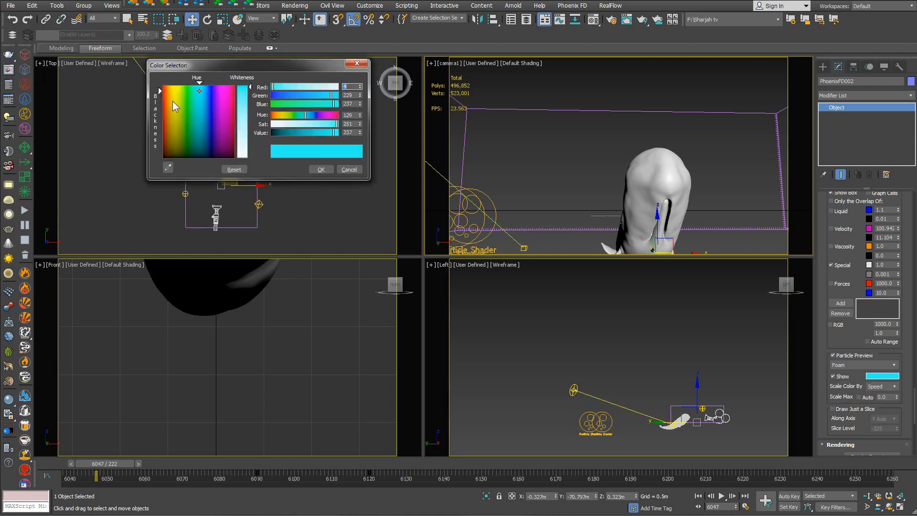
click(174, 84)
drag(174, 85, 169, 85)
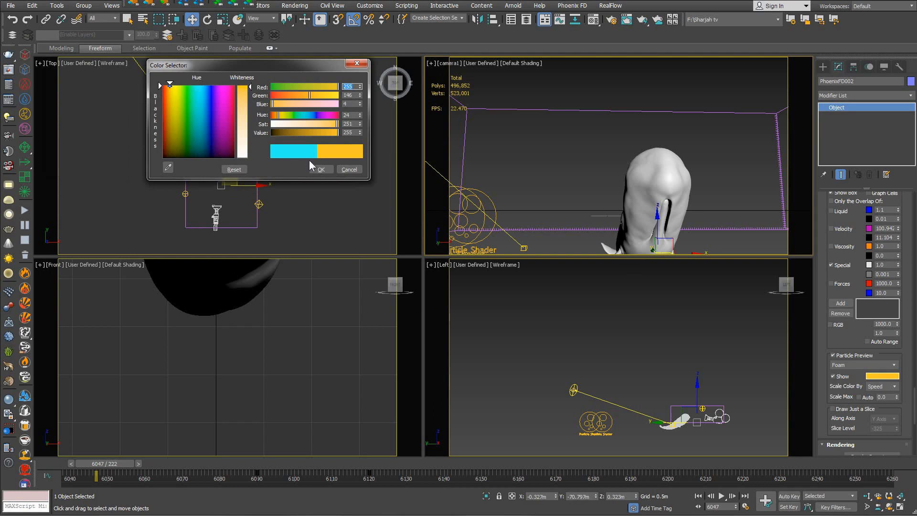
click(319, 169)
- Return the Particle Preview selection to the Splashes particle system and activate the Move tool
click(865, 365)
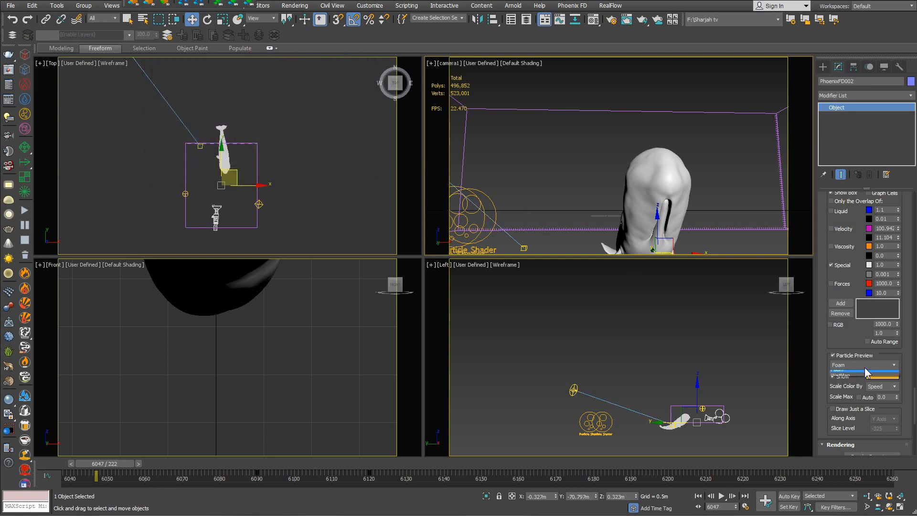
click(849, 381)
right_click(592, 164)
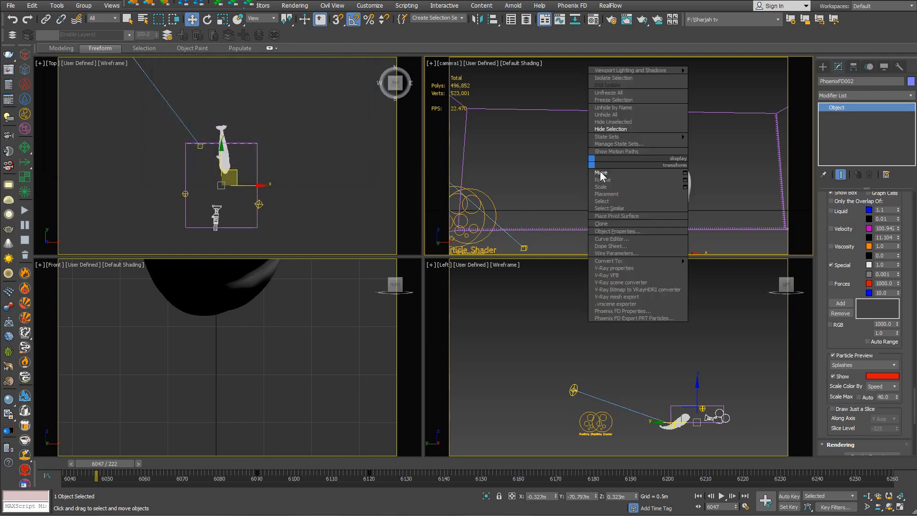
click(606, 173)
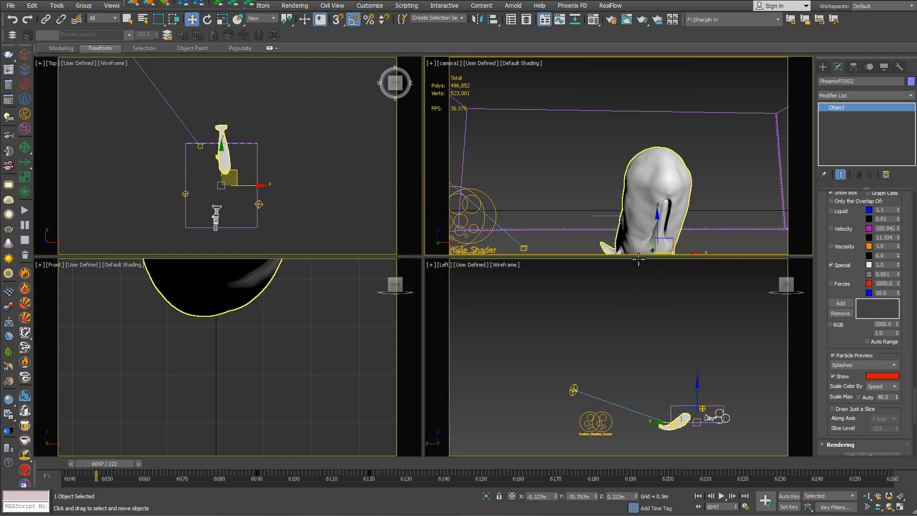
- Move the animation to frame 6150 and set the simulation's Stop Frame to 6150
scroll(822, 285, down, 10)
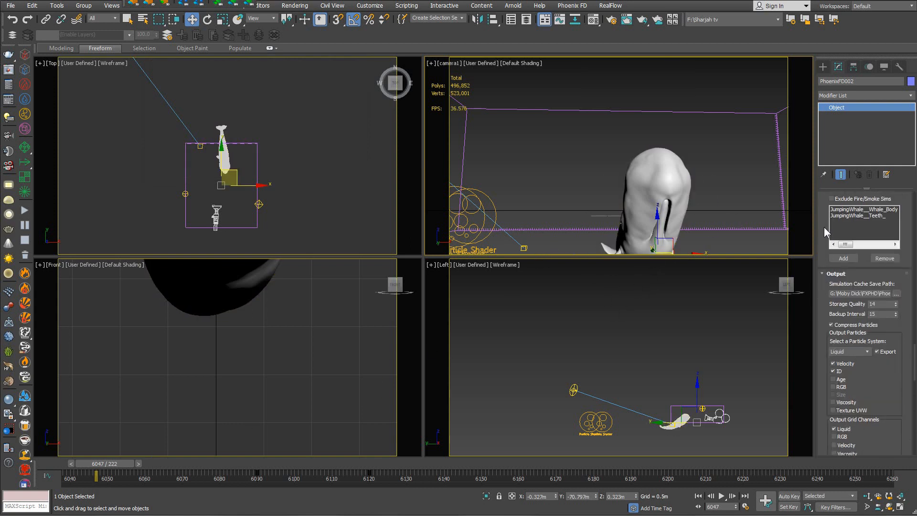
scroll(825, 228, down, 10)
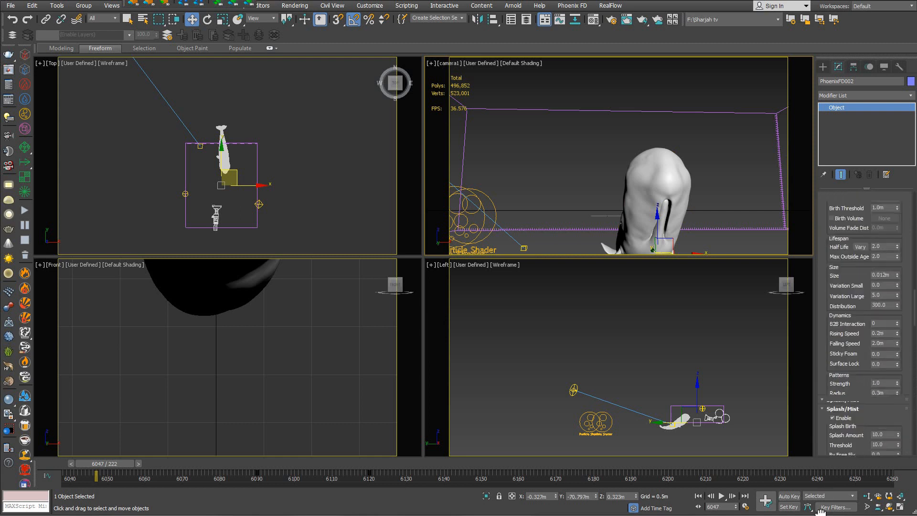
scroll(821, 260, up, 10)
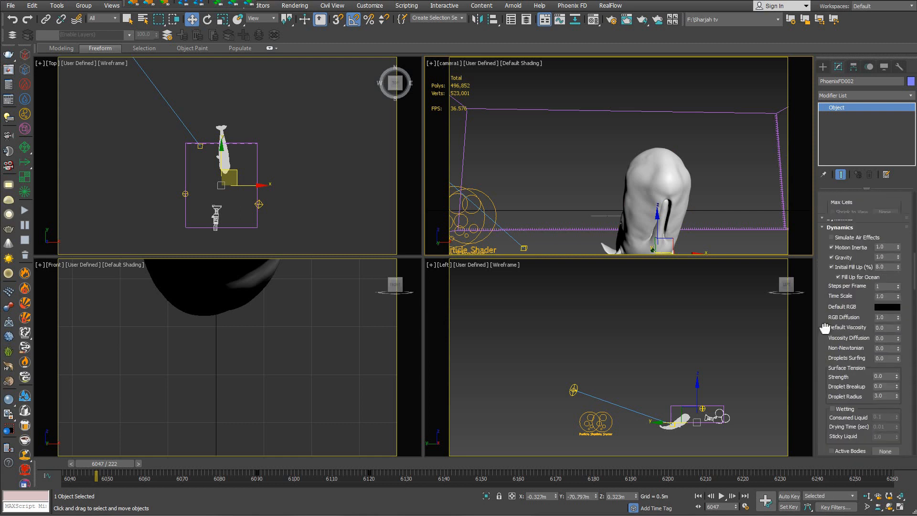
scroll(825, 329, up, 10)
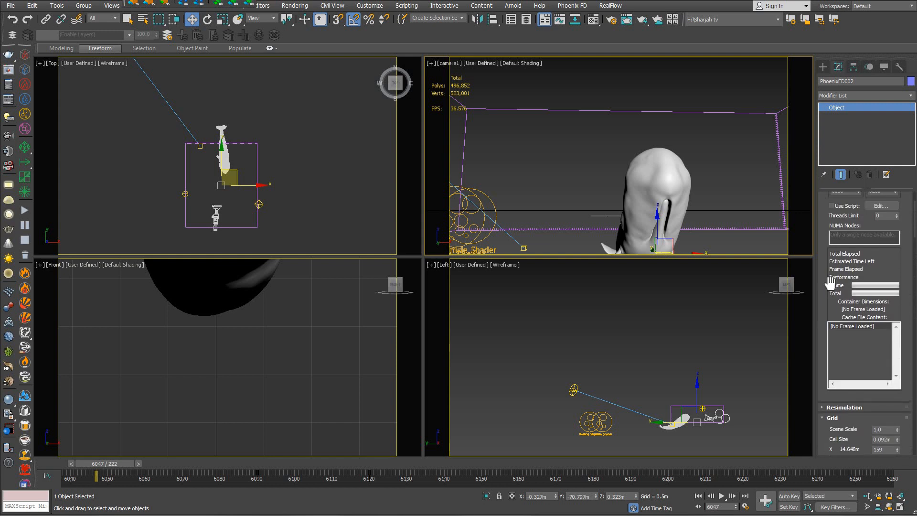
scroll(831, 286, up, 3)
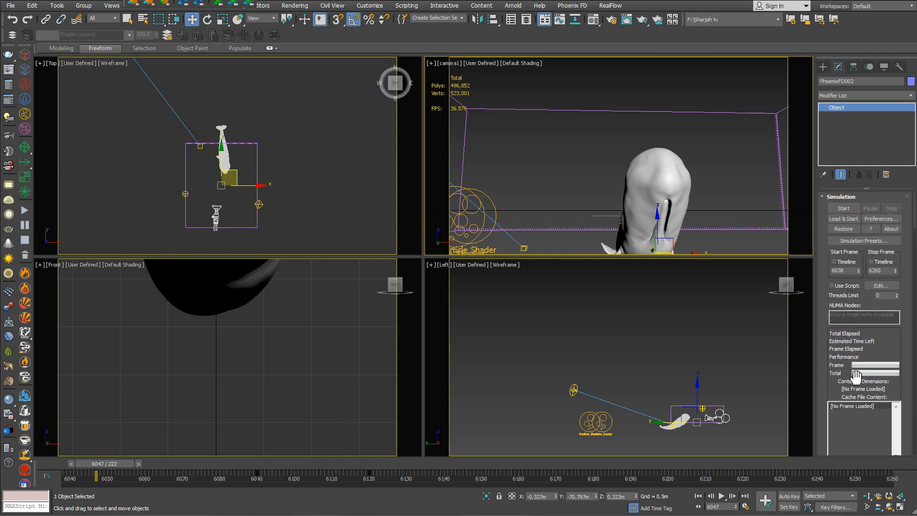
scroll(841, 377, down, 1)
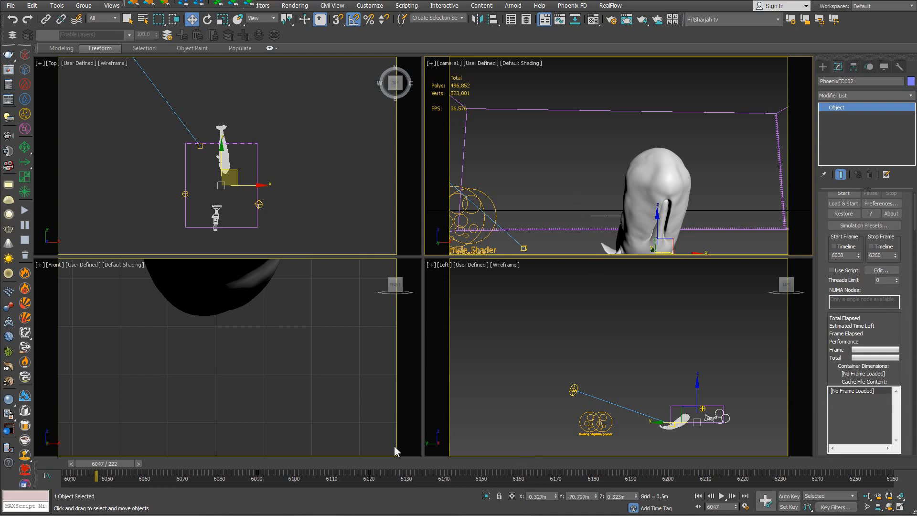
drag(395, 466, 484, 463)
key(w)
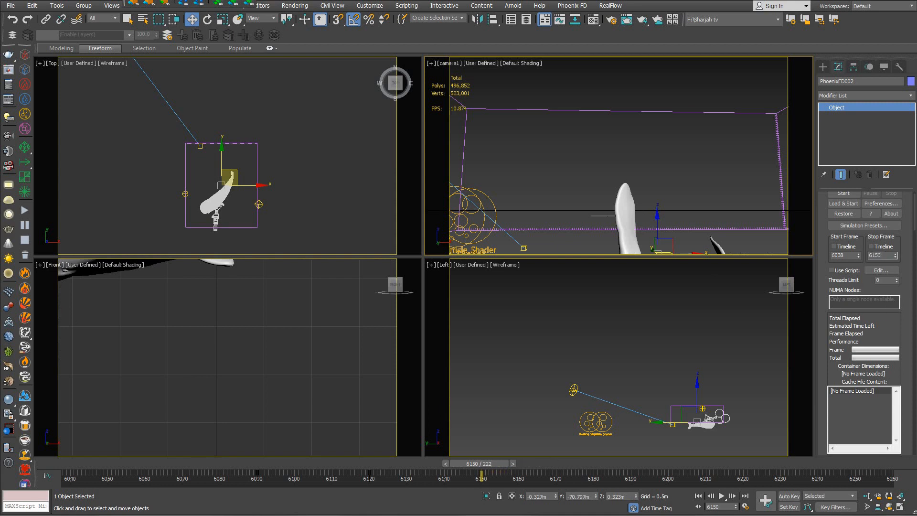
click(871, 247)
scroll(834, 249, up, 1)
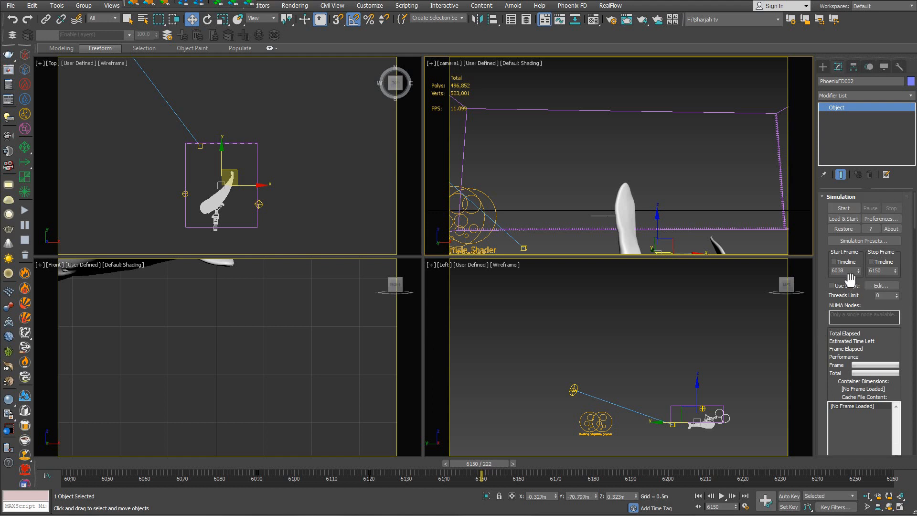
- Start the Phoenix FD simulation for the frame range 6038 to 6150
right_click(683, 165)
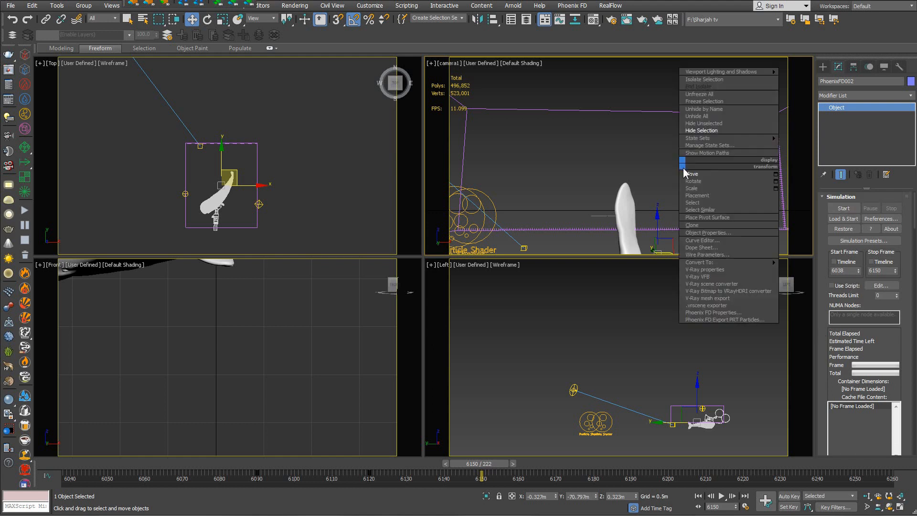
click(704, 178)
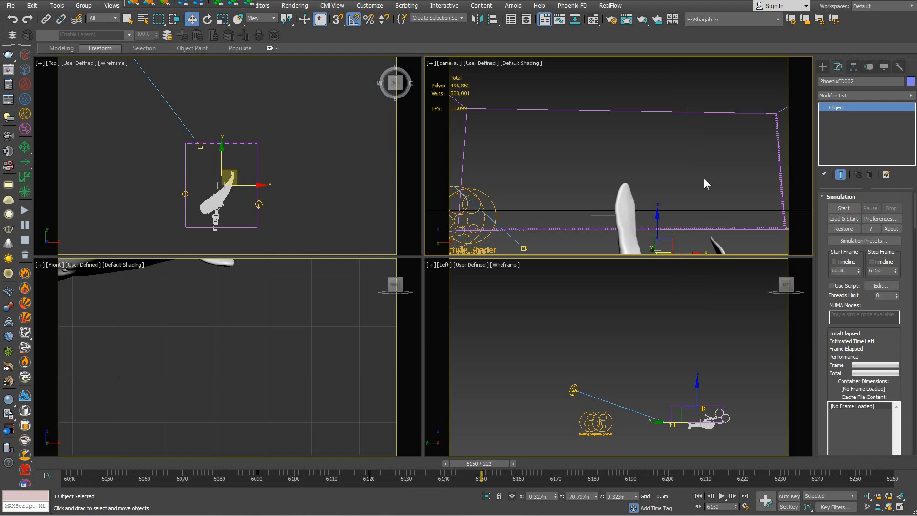
click(844, 208)
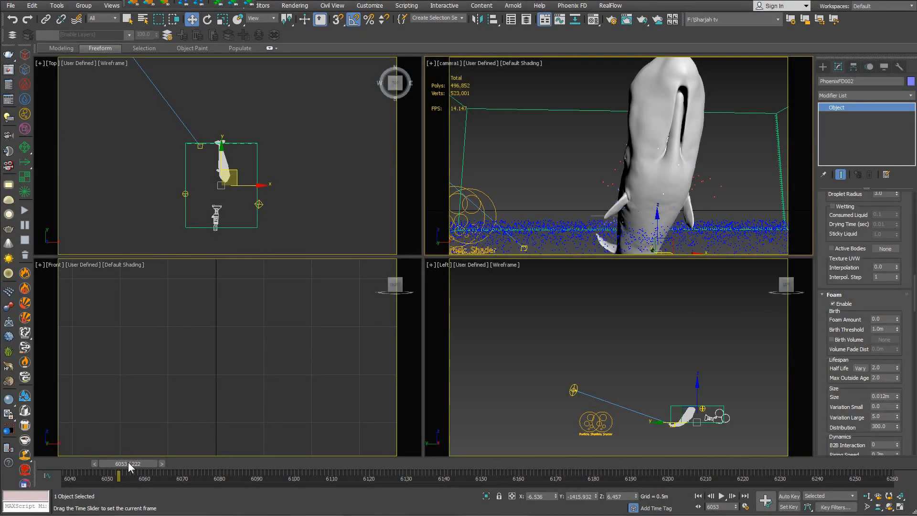
- Scrub to frame 6055 in the running simulation and review the simulator's Foam and Splash/Mist settings
mouse_move(128, 462)
mouse_down()
mouse_move(93, 464)
mouse_move(146, 466)
mouse_up()
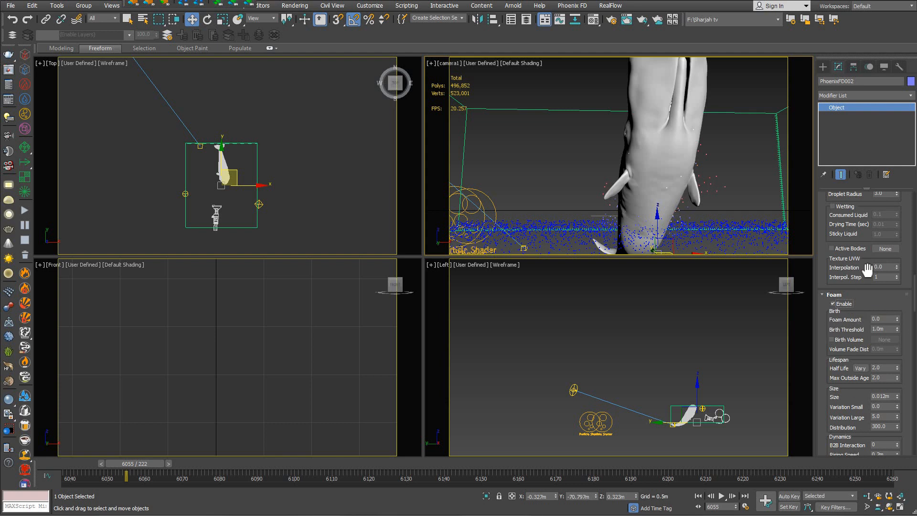
scroll(831, 371, down, 5)
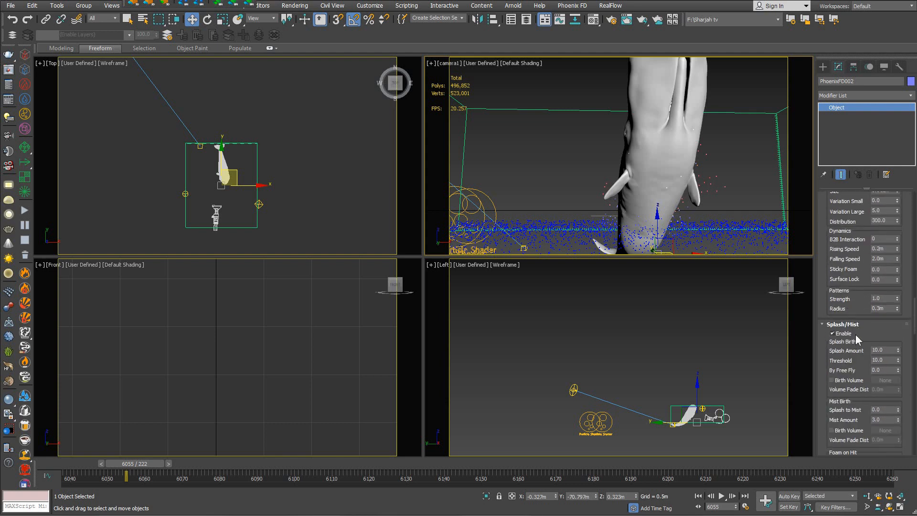
scroll(885, 334, down, 3)
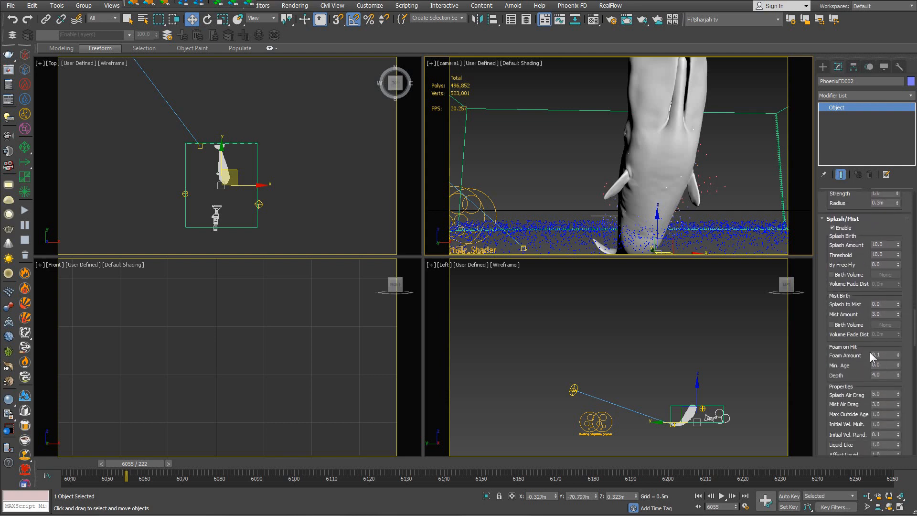
drag(827, 263, 844, 482)
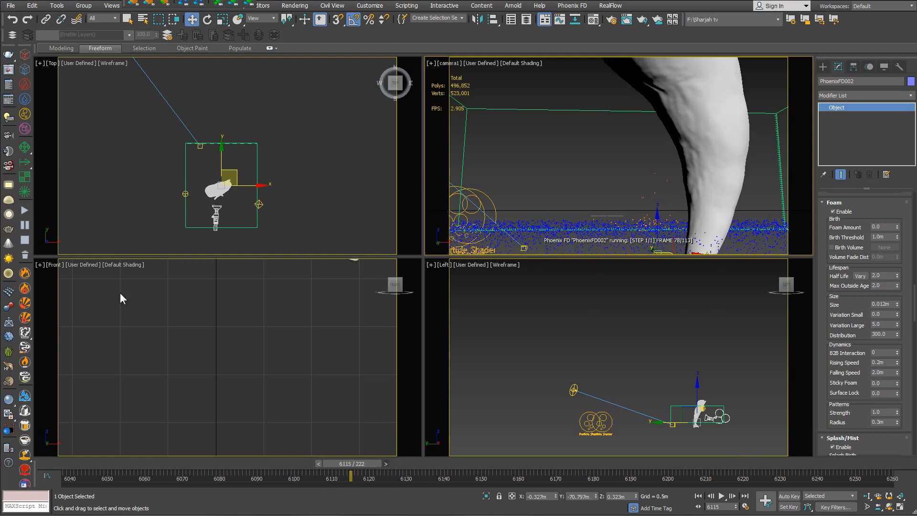
- Stop the running simulation and set Detail Reduction to 0 in the simulator's Preview settings
click(23, 239)
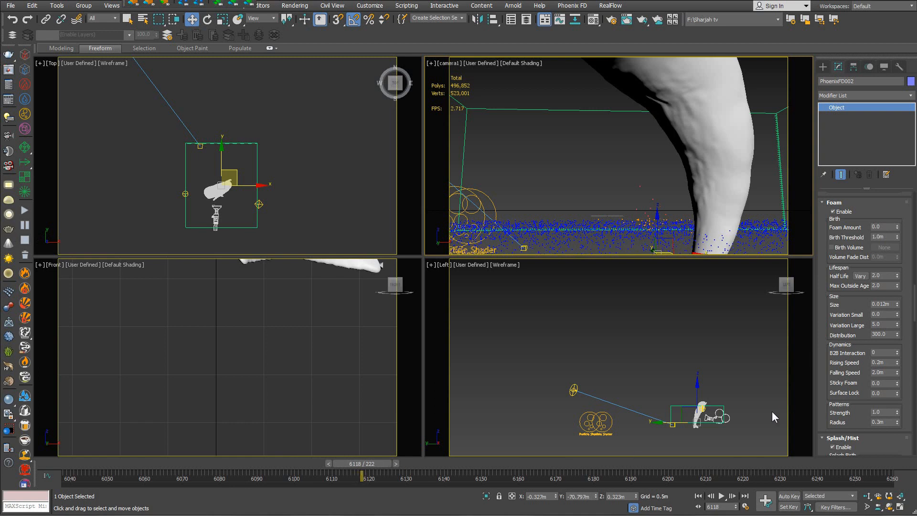
scroll(860, 268, down, 5)
right_click(864, 258)
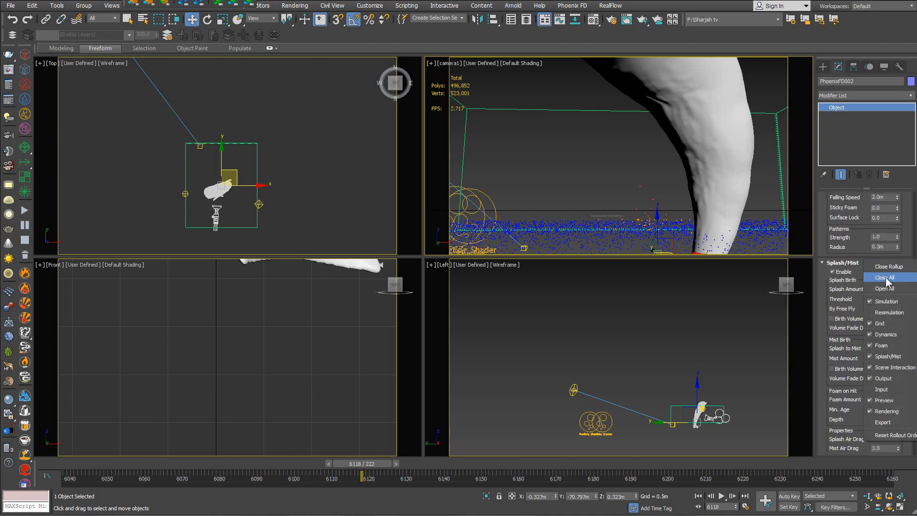
click(886, 278)
click(838, 294)
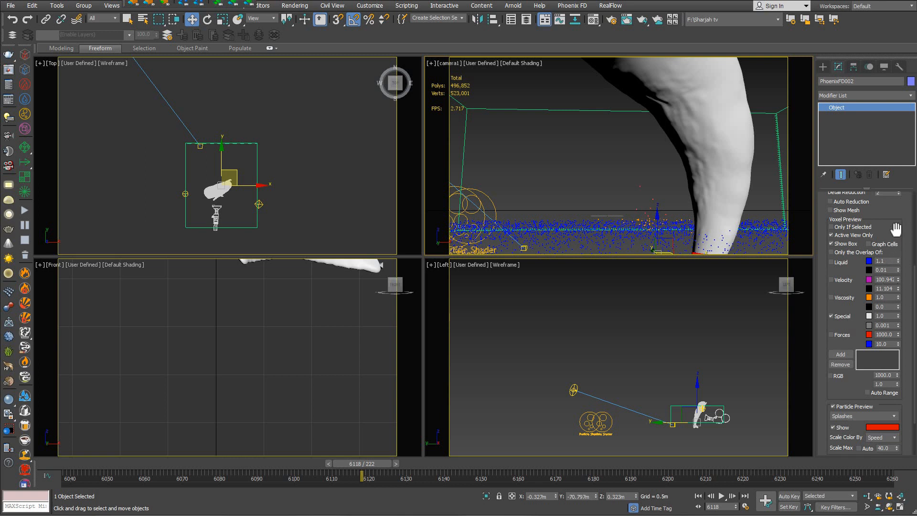
scroll(896, 229, up, 3)
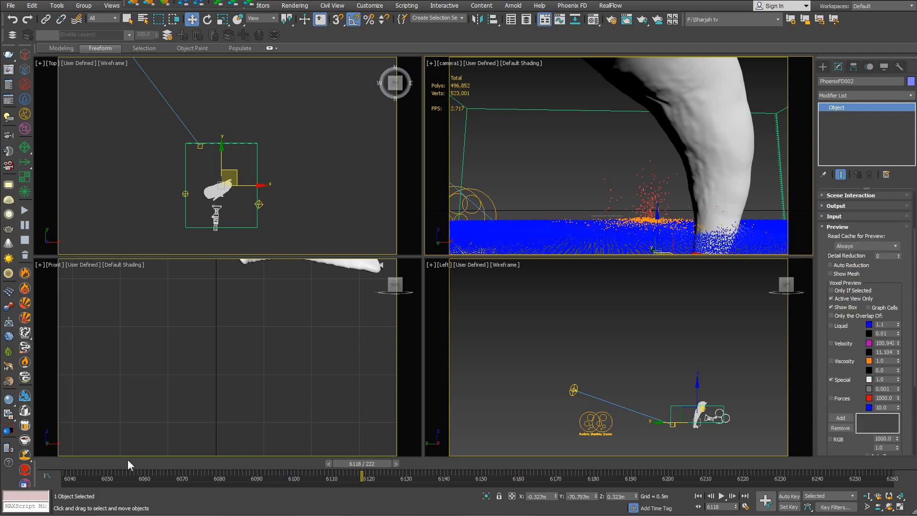
- Scrub through the first cached frames to frame 6046 to examine the particles around the emerging whale
mouse_move(67, 467)
mouse_down()
mouse_move(181, 461)
mouse_move(136, 462)
mouse_move(122, 475)
mouse_move(159, 470)
mouse_move(62, 466)
mouse_move(84, 471)
mouse_up()
drag(95, 464, 103, 466)
key(w)
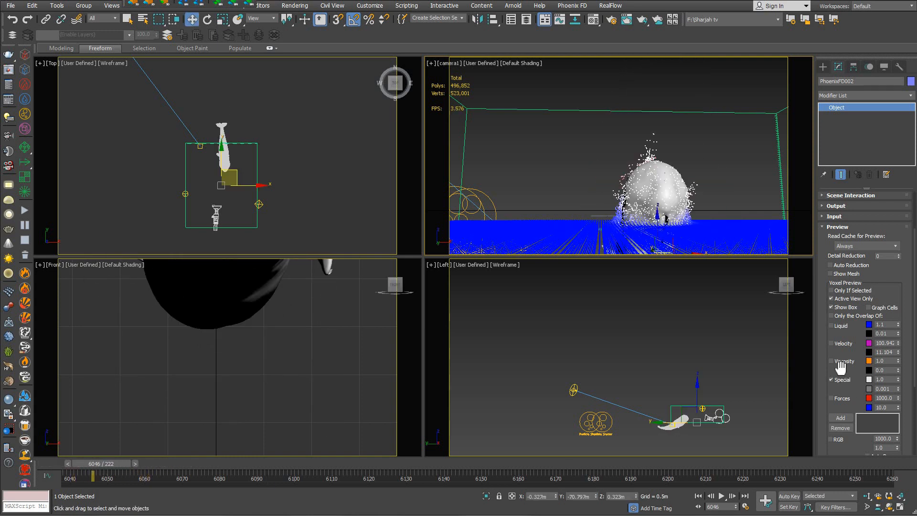
- Select Foam in the Particle Preview and scrub to frame 6083 to examine how its particles develop
scroll(845, 373, down, 5)
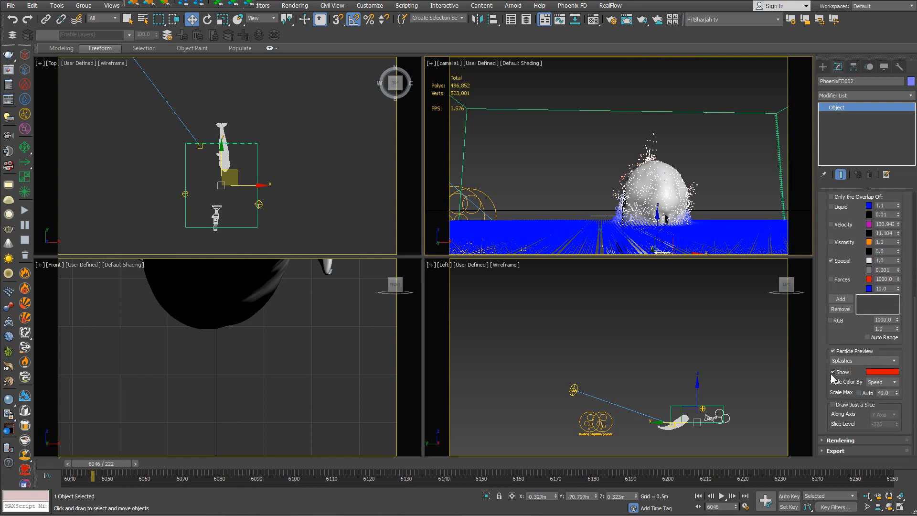
click(844, 361)
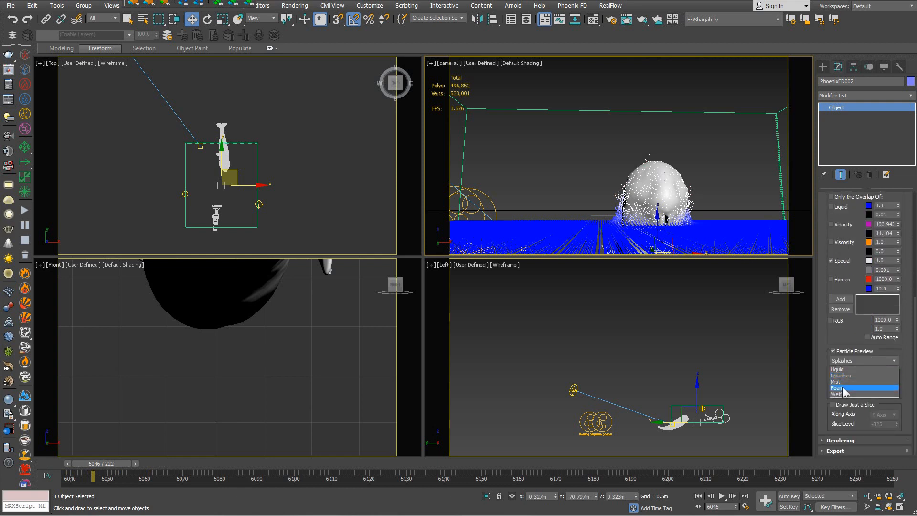
click(841, 388)
drag(104, 460, 242, 440)
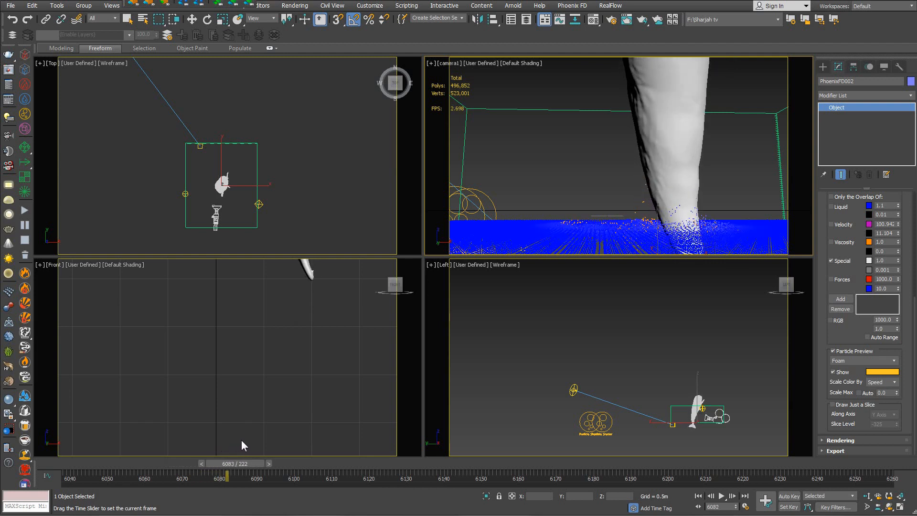
key(w)
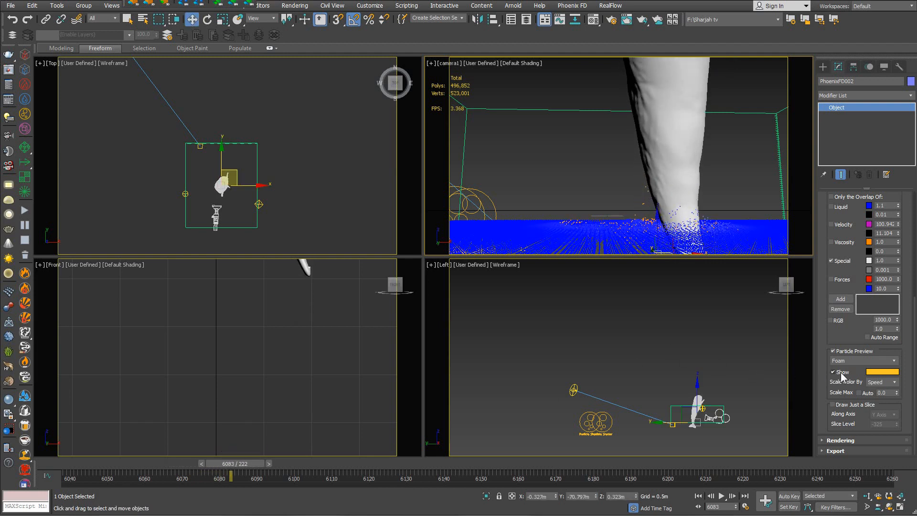
- Hide the foam particles in the preview and scrub to frame 6069 to inspect the remaining particles
click(837, 372)
drag(249, 464, 191, 466)
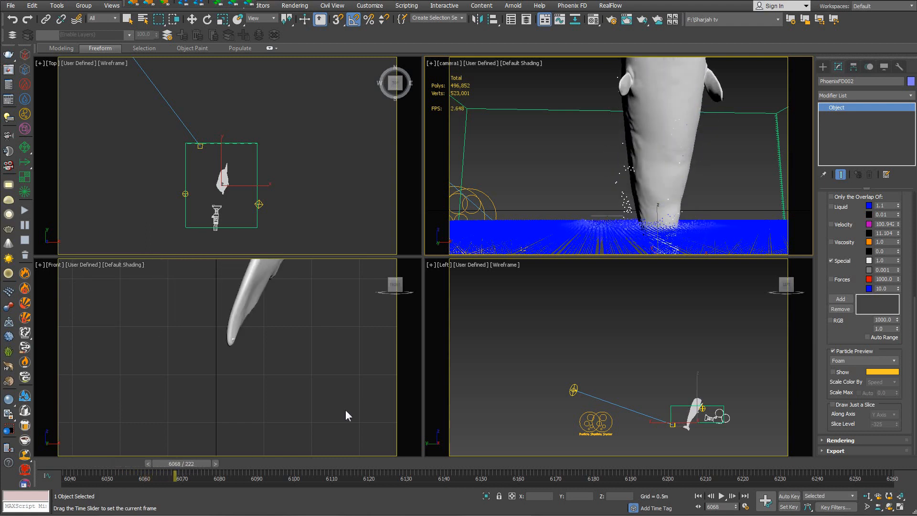
key(w)
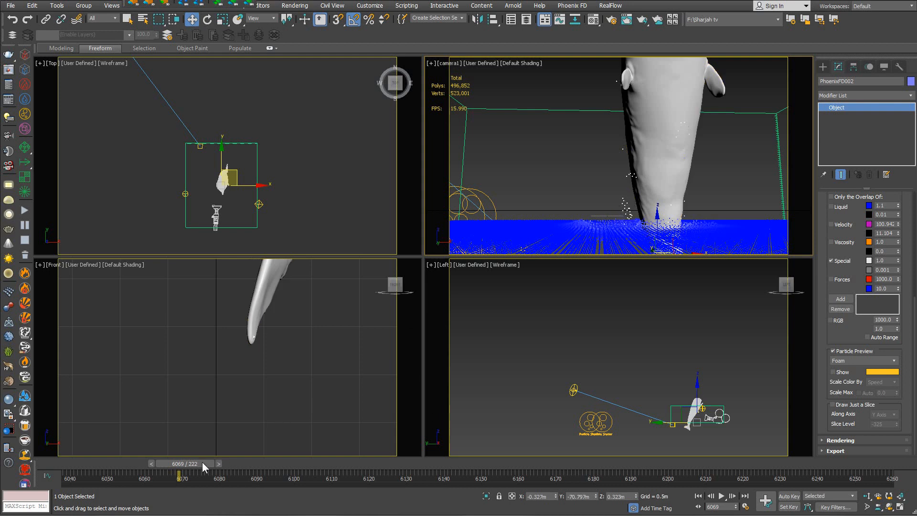
- Show the foam particles in the preview again and turn off the display of the Liquid particles
click(833, 372)
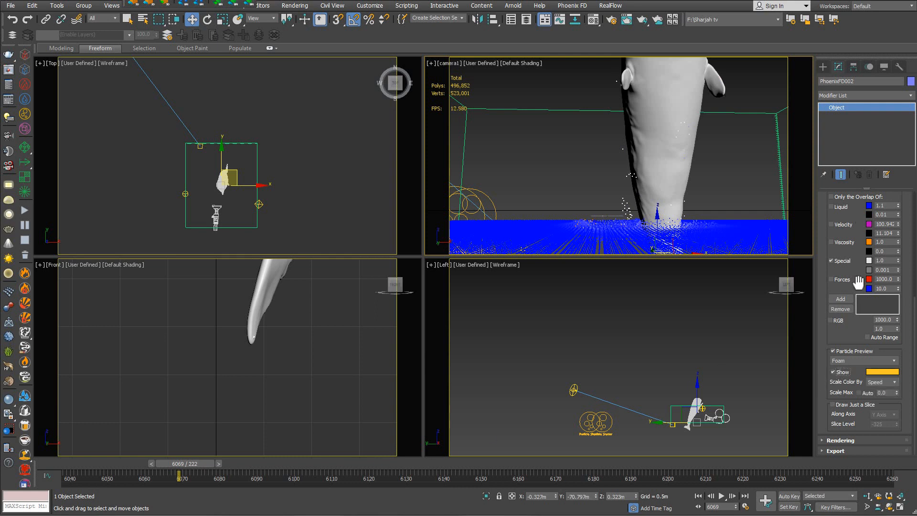
click(842, 361)
click(843, 369)
click(834, 372)
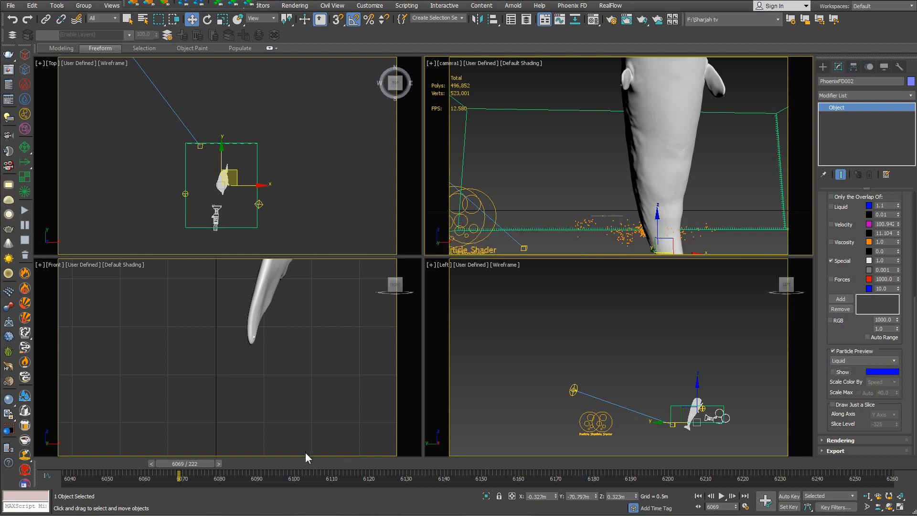
- Scrub to frame 6074 and show the Splashes particles in the Particle Preview
drag(67, 464, 212, 470)
click(850, 361)
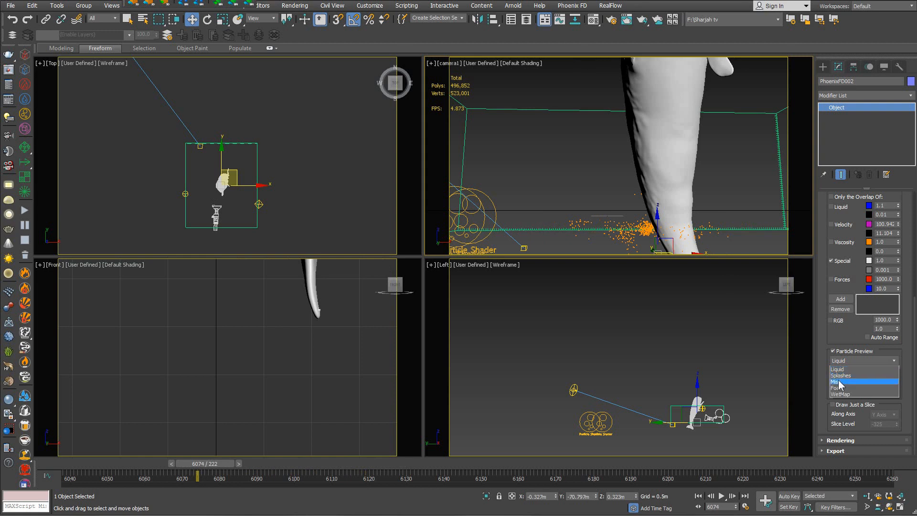
click(840, 376)
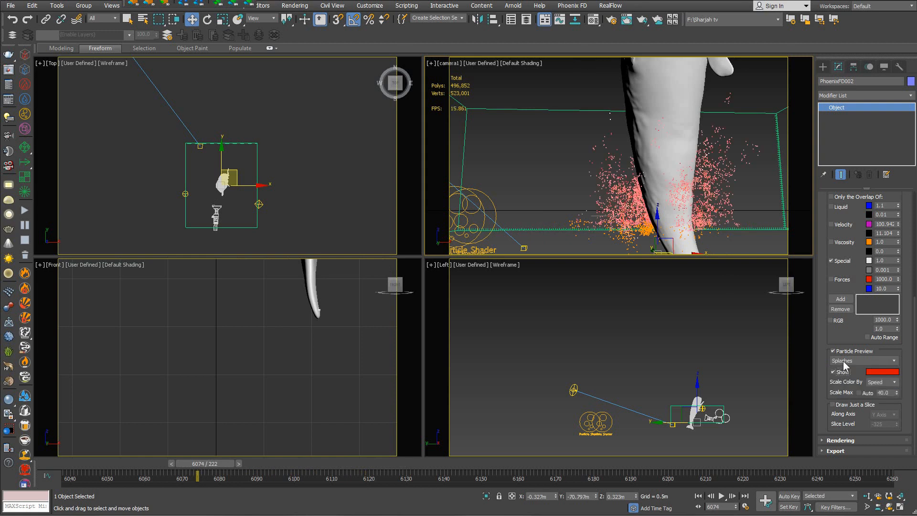
- Hide the Foam particles in the preview and scrub through frame 6077 to 6114 to inspect the splash particles
click(850, 361)
click(839, 387)
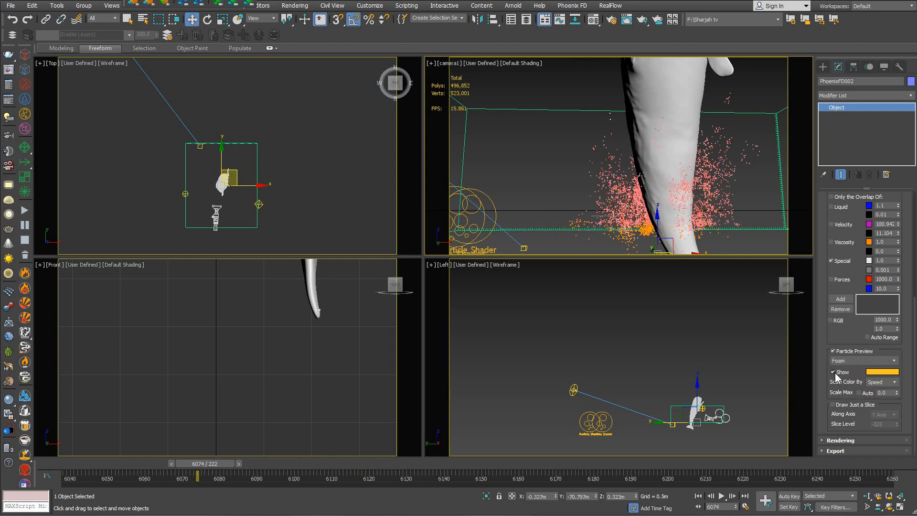
drag(205, 463, 221, 444)
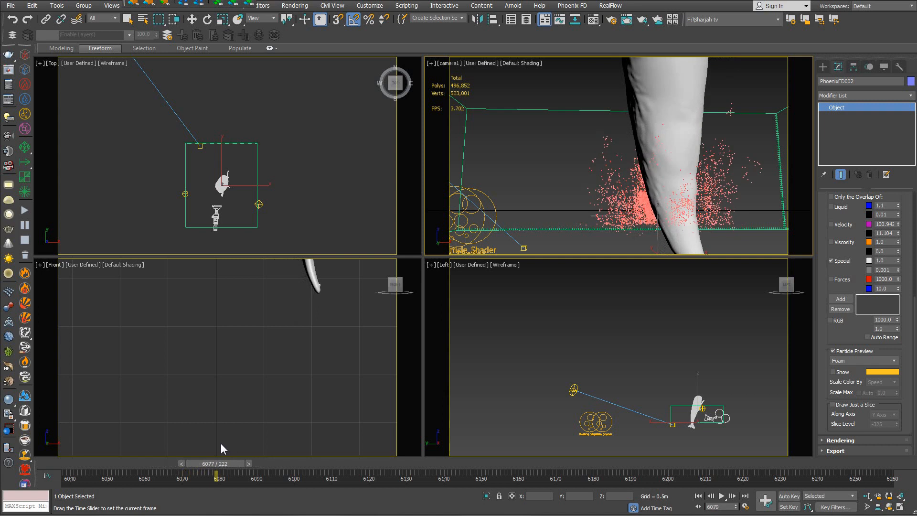
key(w)
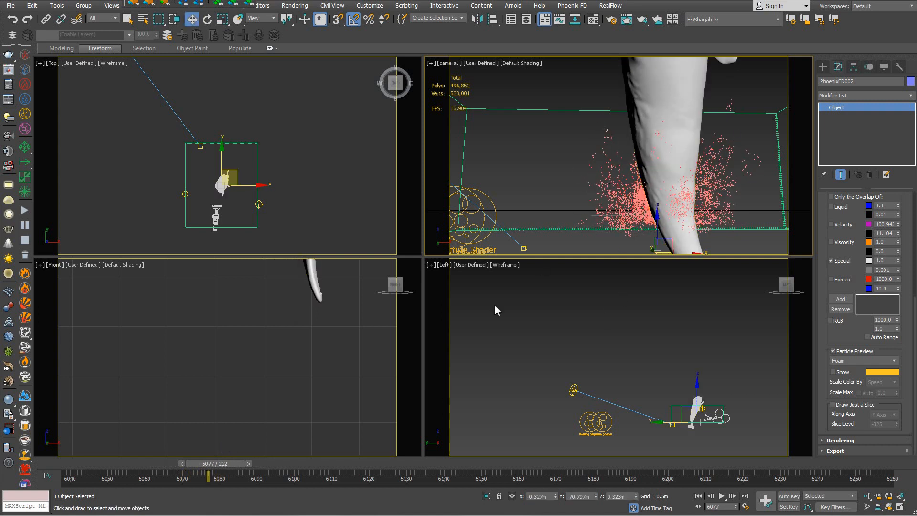
drag(245, 465, 371, 438)
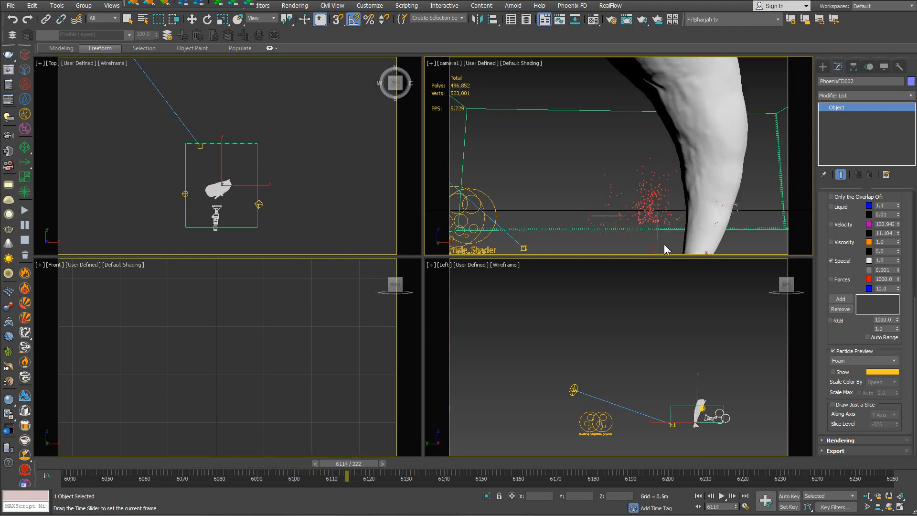
key(w)
- Set the Splash Air Drag in the Splash/Mist settings to 4.0
drag(854, 252, 843, 446)
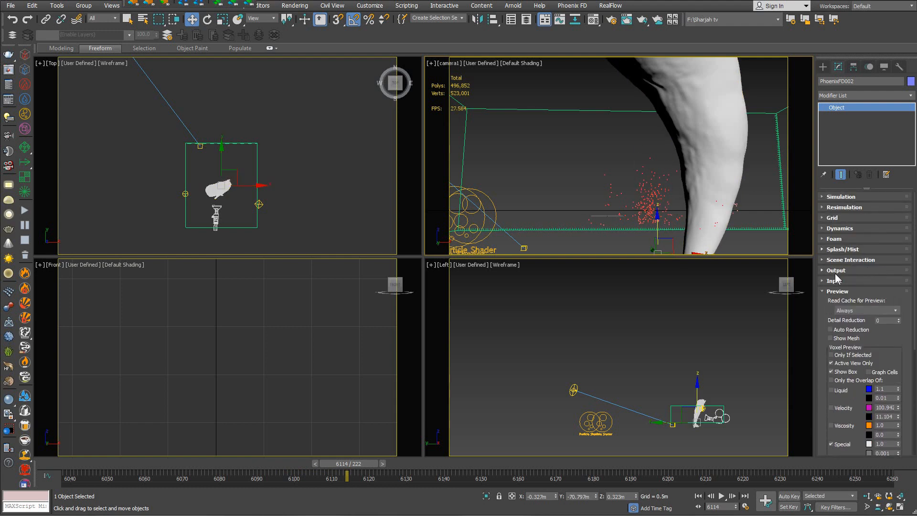
click(842, 249)
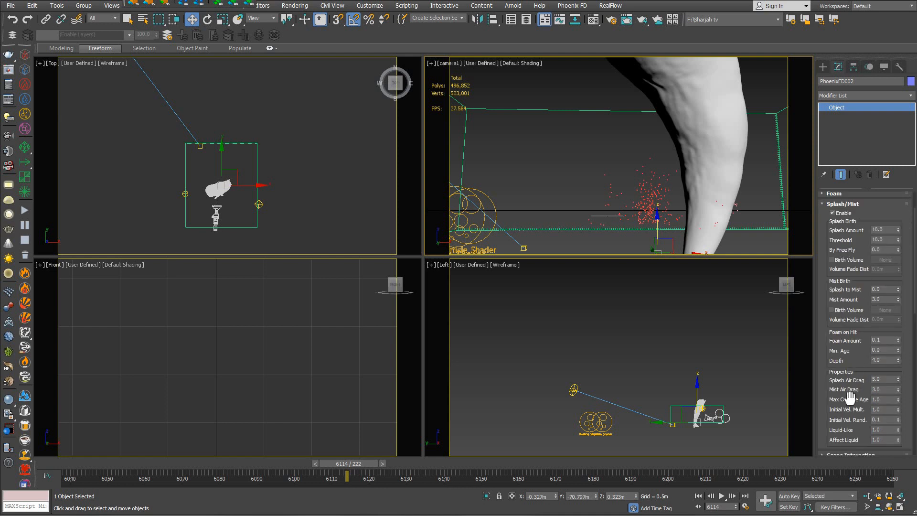
click(887, 379)
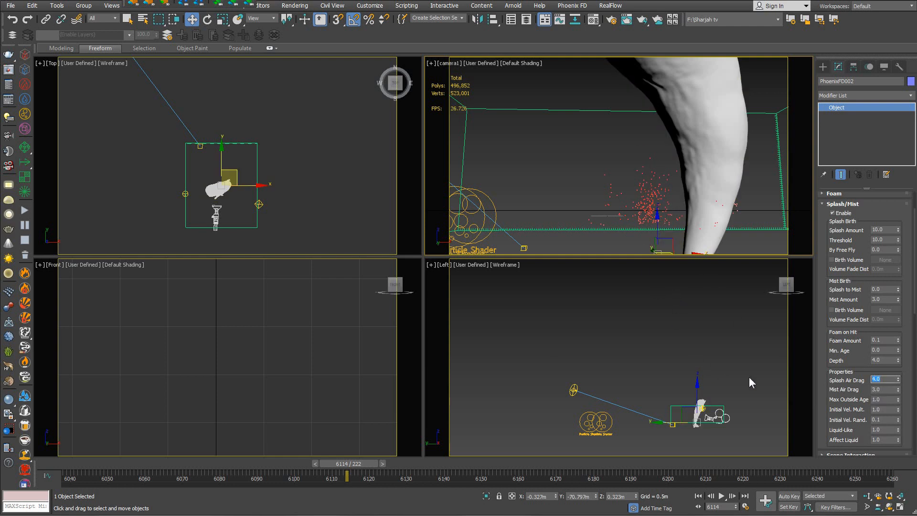
- Review the Foam birth, lifespan, size and dynamics settings together with the Splash/Mist birth and air drag properties
scroll(822, 320, up, 2)
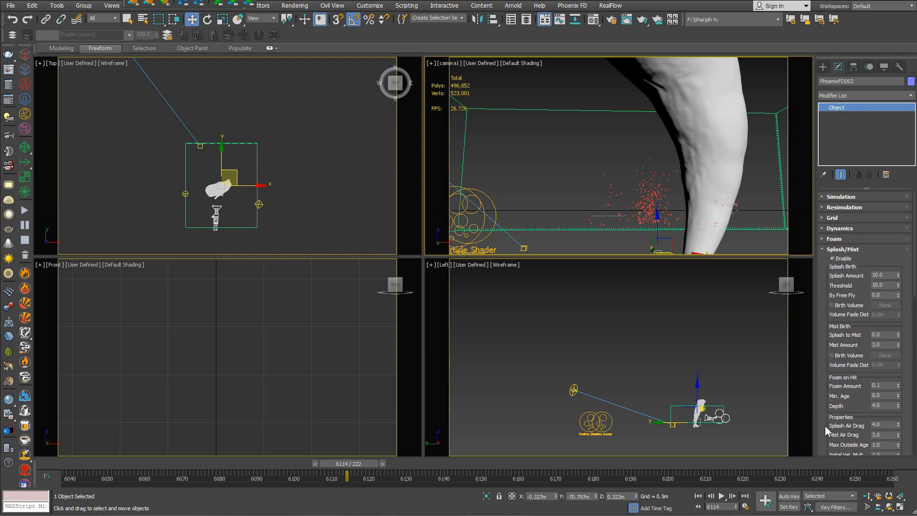
click(836, 241)
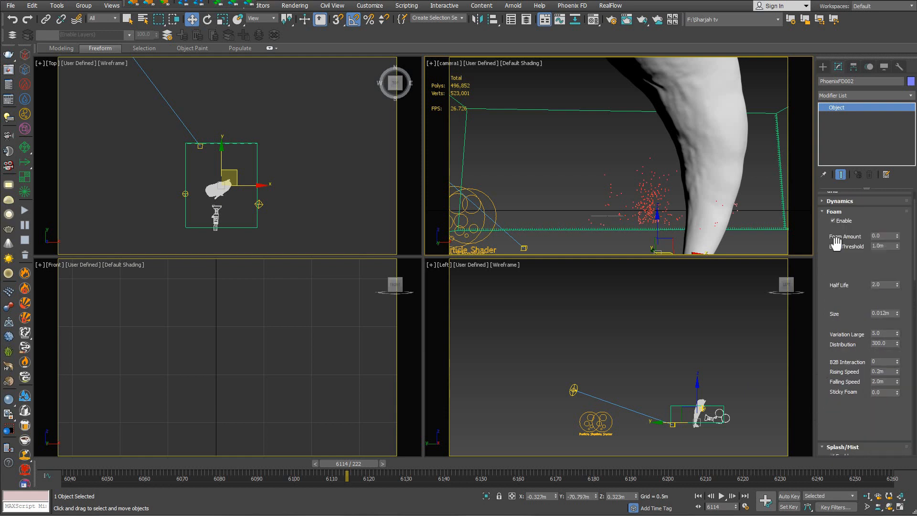
double_click(885, 381)
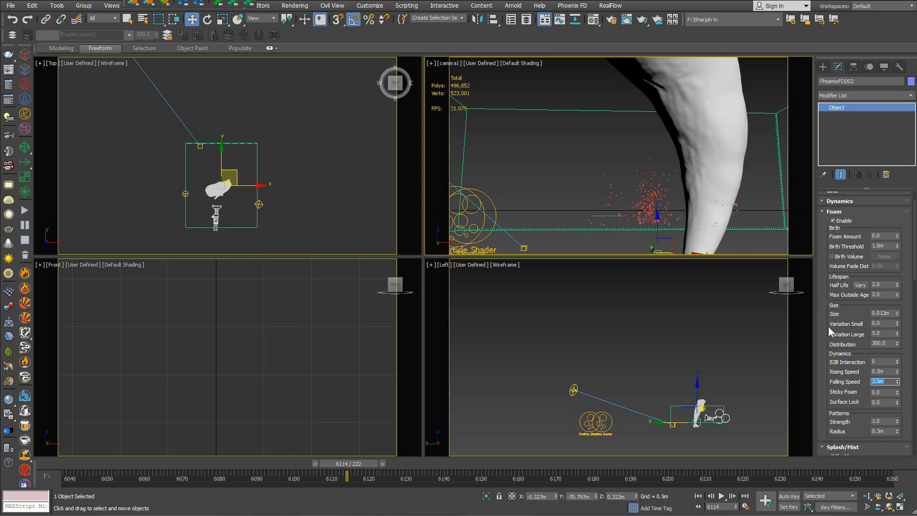
scroll(834, 334, down, 6)
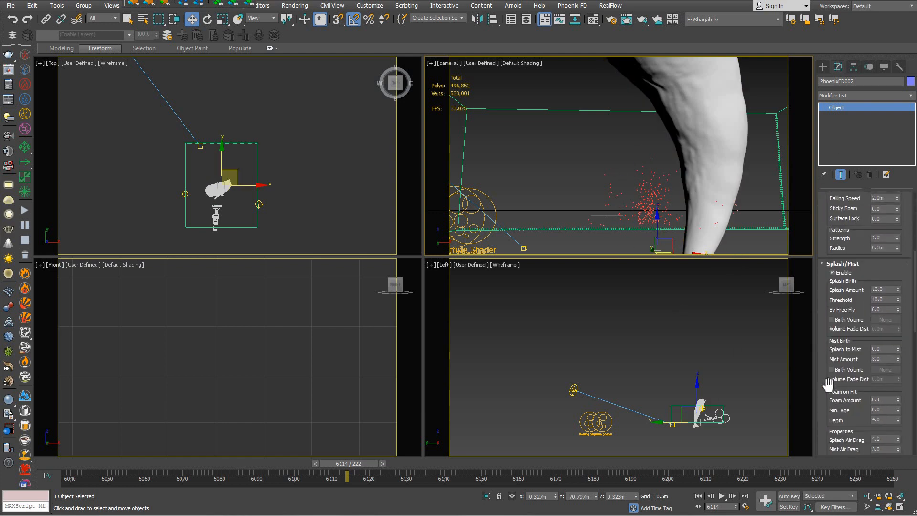
drag(835, 387, 843, 237)
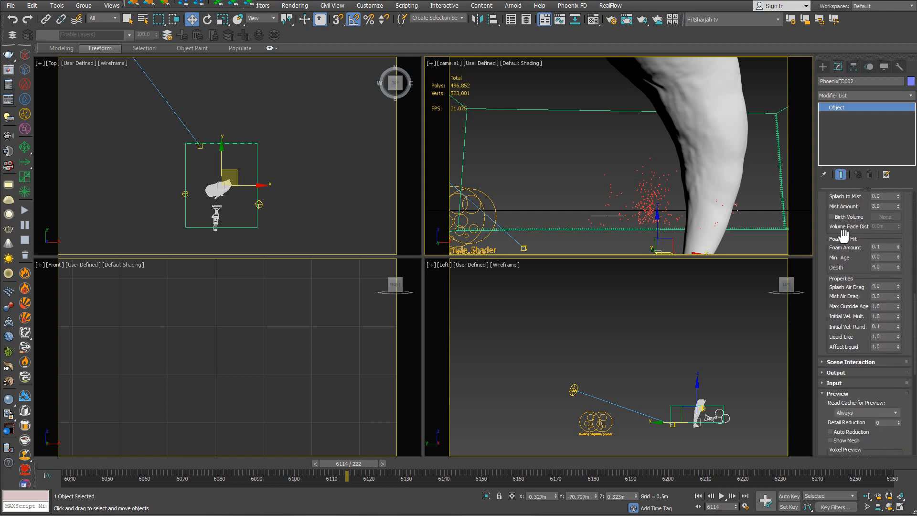
click(876, 297)
drag(829, 273, 837, 372)
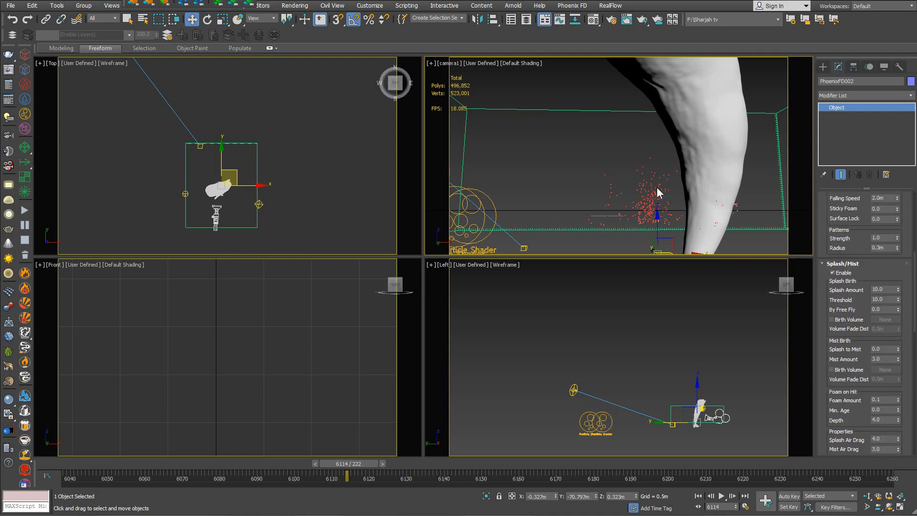
drag(829, 242, 809, 505)
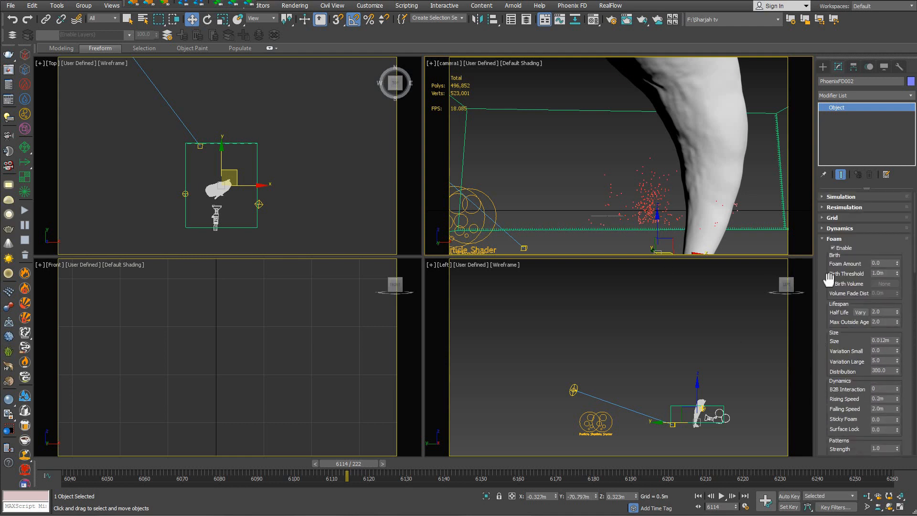
- Open the Simulation settings and examine the particle counts in the cache file content, scrubbing back to frame 6066
click(842, 197)
drag(824, 349, 825, 265)
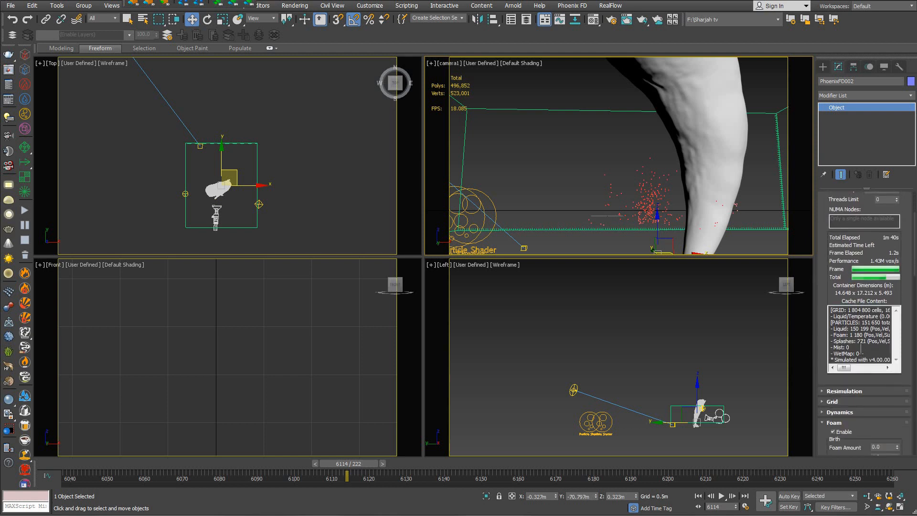
drag(339, 462, 180, 459)
key(w)
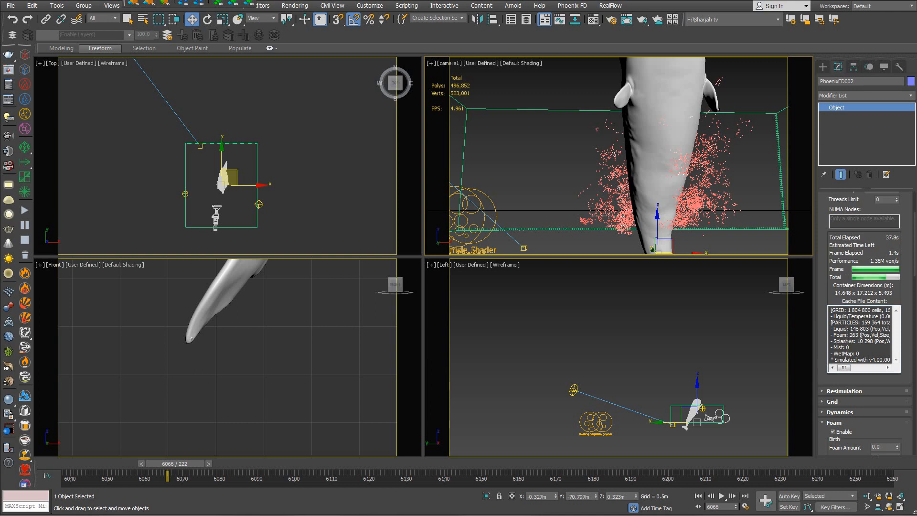
- Set the Foam Amount under Foam Birth to 2.5 and its Birth Threshold to 0.2 m
scroll(833, 296, down, 5)
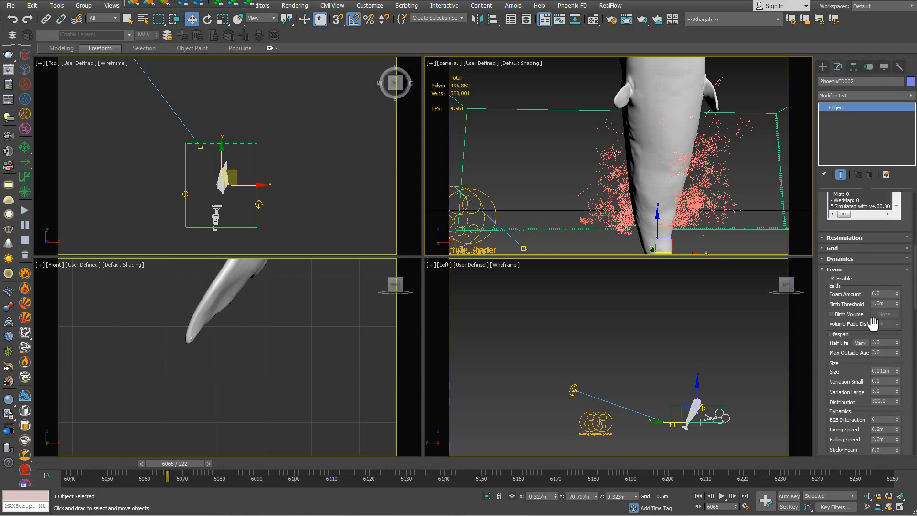
drag(824, 382, 835, 256)
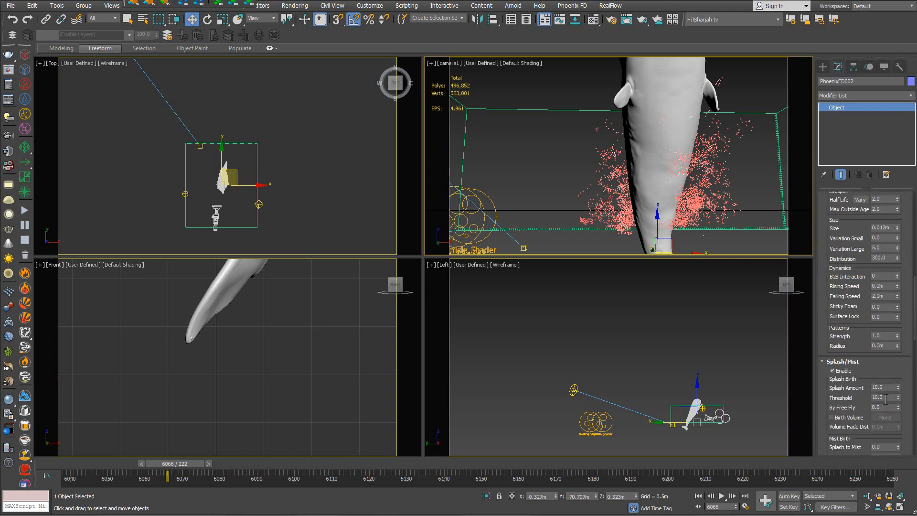
scroll(823, 237, up, 8)
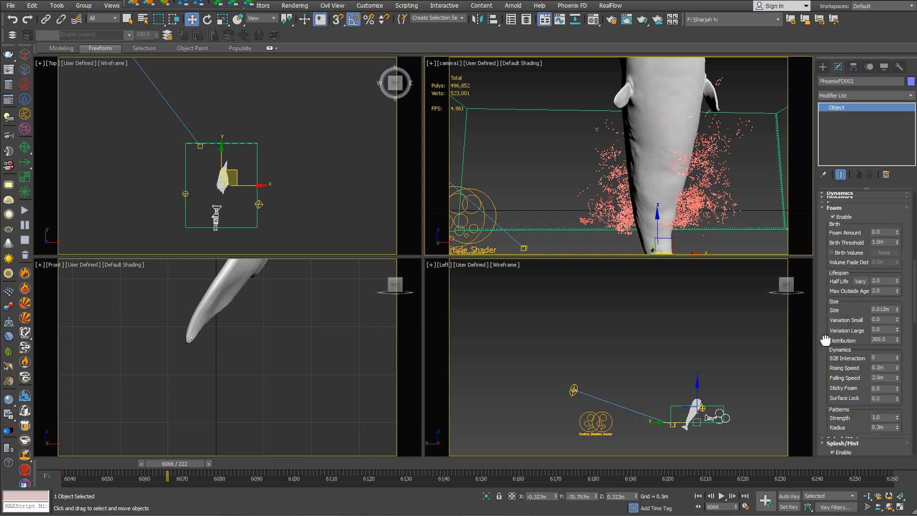
drag(827, 398, 827, 329)
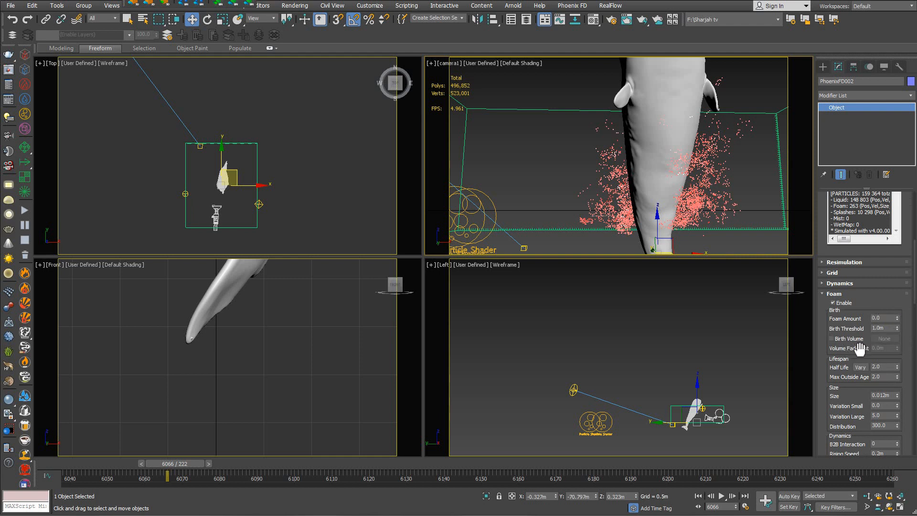
drag(834, 387, 837, 188)
mouse_move(839, 346)
mouse_down()
mouse_move(851, 217)
mouse_move(831, 267)
mouse_move(830, 377)
mouse_up()
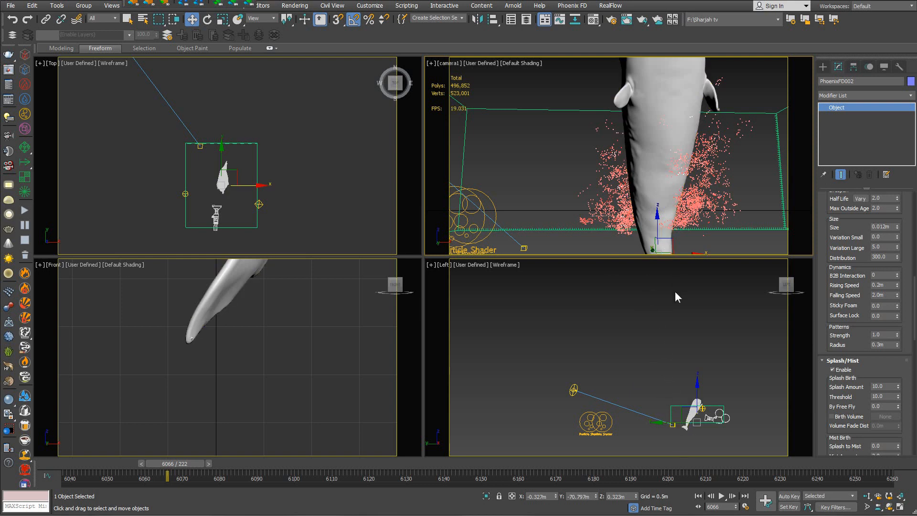
scroll(843, 292, up, 5)
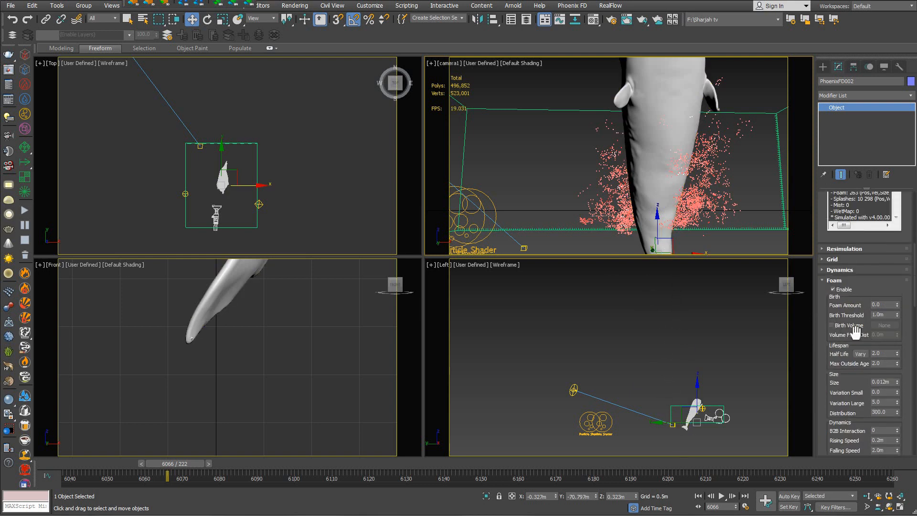
double_click(883, 305)
text(2.5)
key(Tab)
text(0.2)
key(Return)
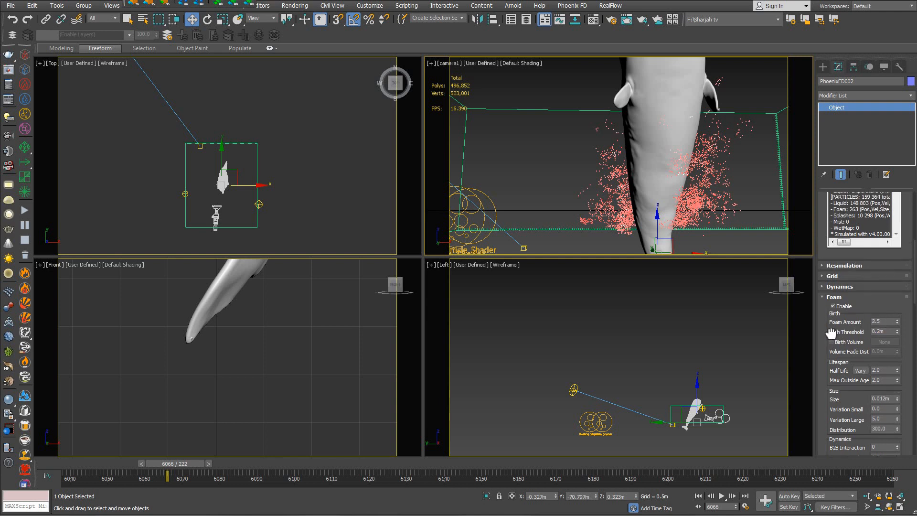
- Set the foam's Max Outside Age under Lifespan to 10.0
drag(831, 333, 833, 296)
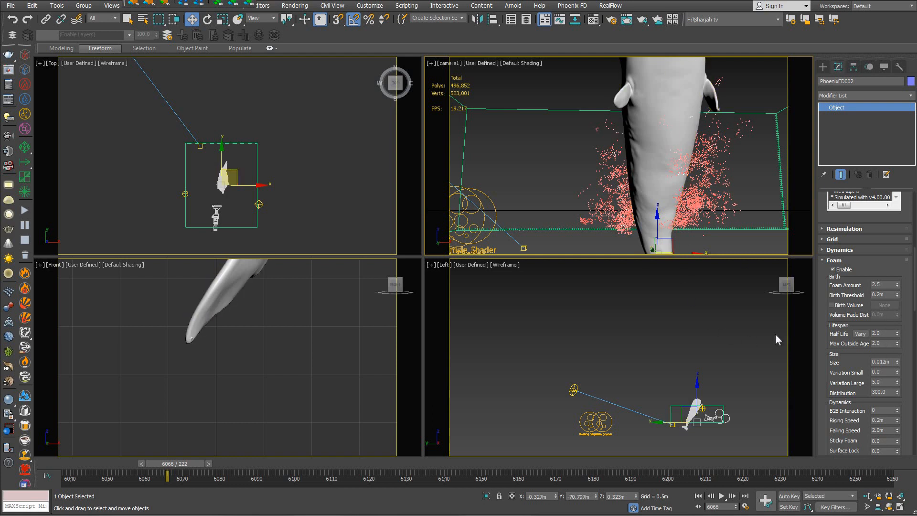
drag(889, 344, 803, 351)
text(5)
key(Return)
- Set the foam's Falling Speed to 4.0 m and scrub to frame 6067
drag(856, 378, 864, 286)
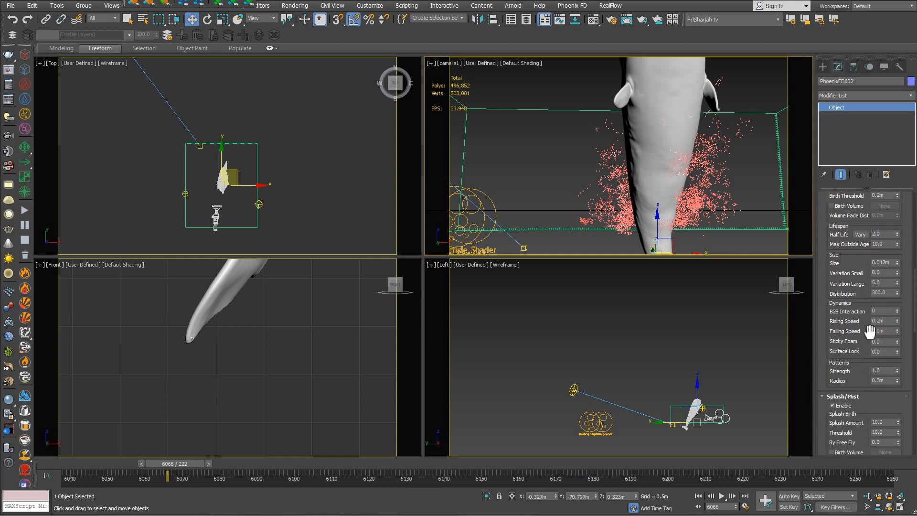
double_click(888, 331)
mouse_move(182, 463)
mouse_down()
mouse_move(229, 463)
mouse_move(139, 473)
mouse_move(196, 475)
mouse_up()
key(w)
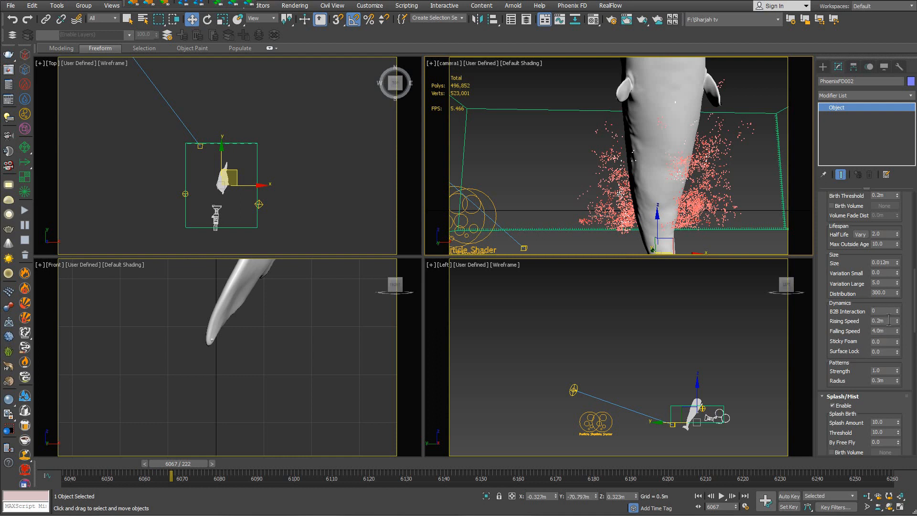
double_click(888, 321)
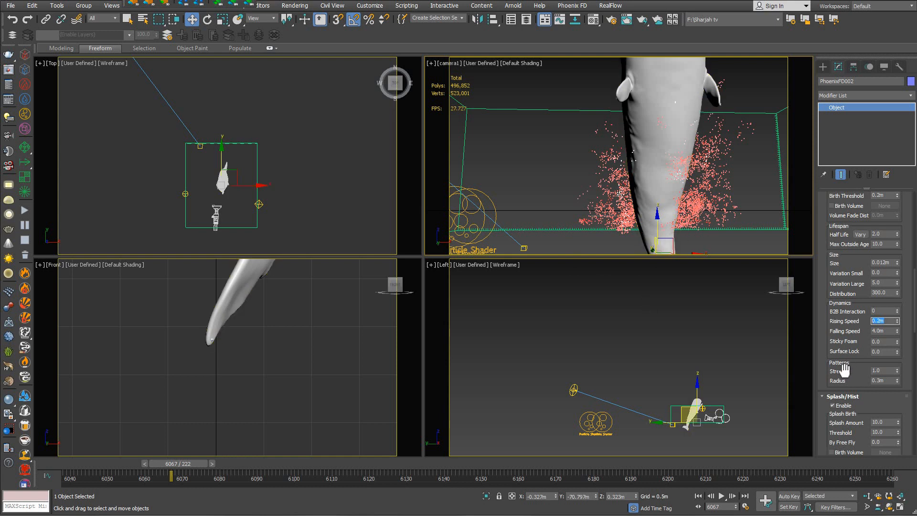
- Set the Splash Amount to 30.0 and the Splash Birth Threshold to 7.0
drag(831, 350, 830, 296)
scroll(830, 296, down, 3)
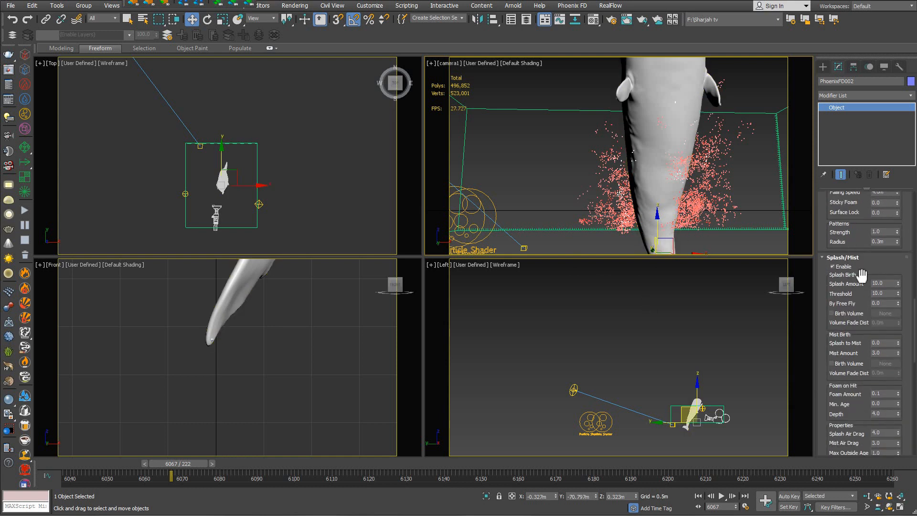
click(891, 283)
key(Tab)
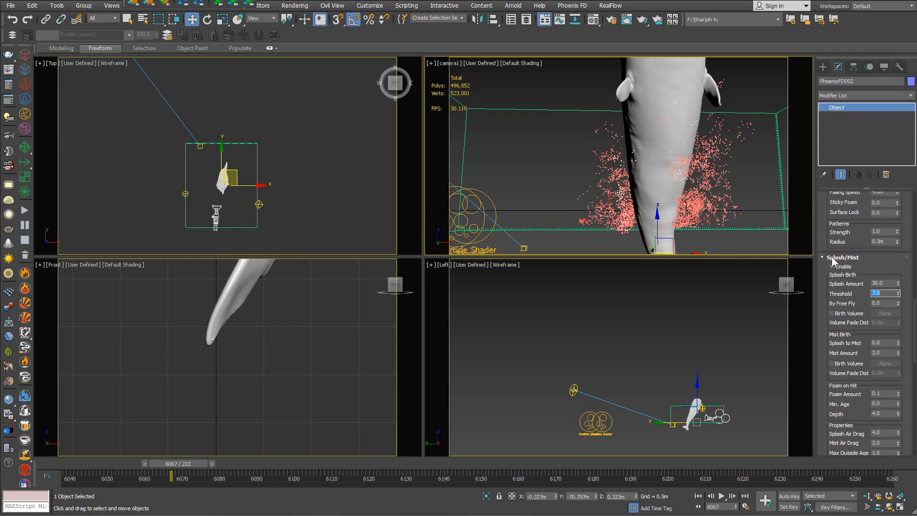
- Set the Splash to Mist value under Mist Birth to 0.2
scroll(824, 306, down, 3)
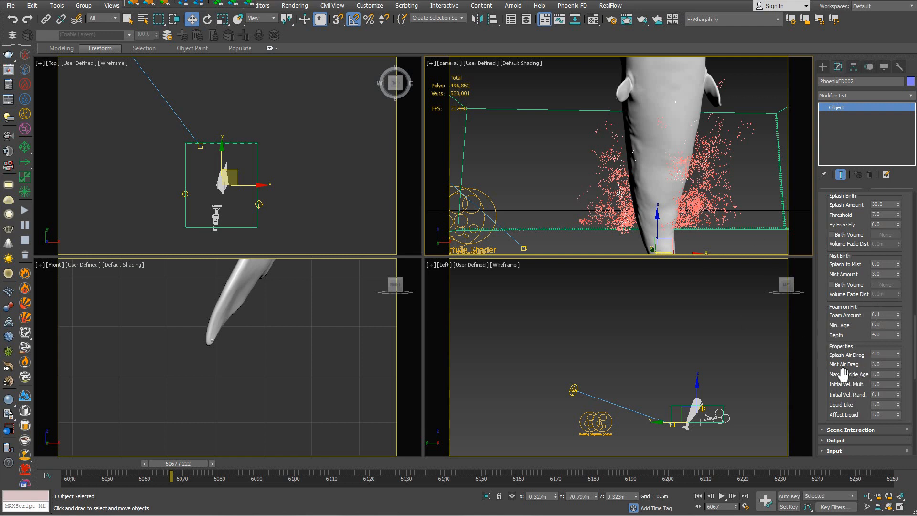
drag(844, 374, 833, 427)
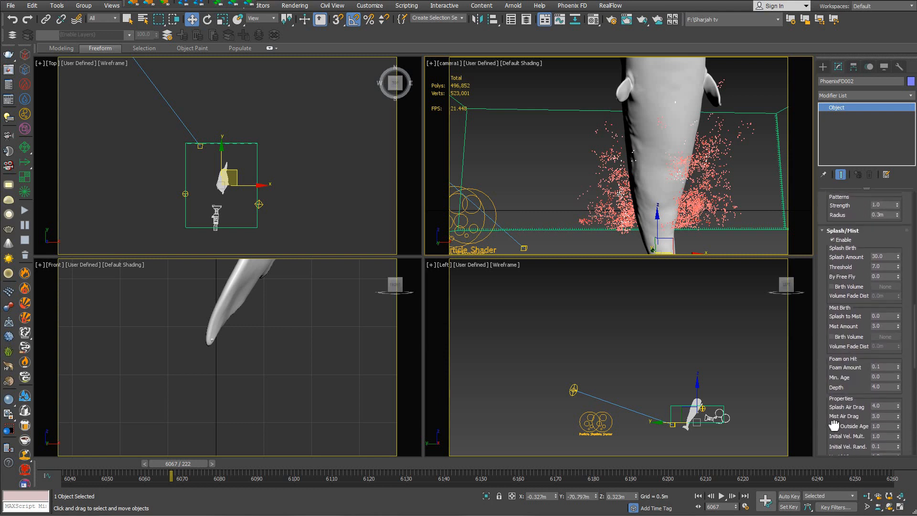
click(887, 317)
drag(882, 359, 884, 240)
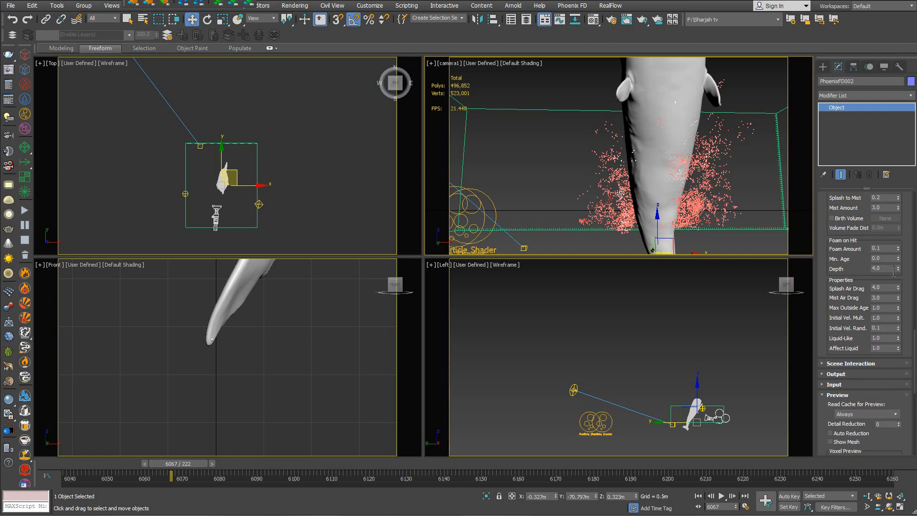
- Set the Mist Air Drag to 2.1 and the Max Outside Age in the Splash/Mist properties to 2
double_click(888, 300)
text(2.1)
key(Return)
key(Tab)
text(2)
key(Return)
drag(821, 261, 816, 462)
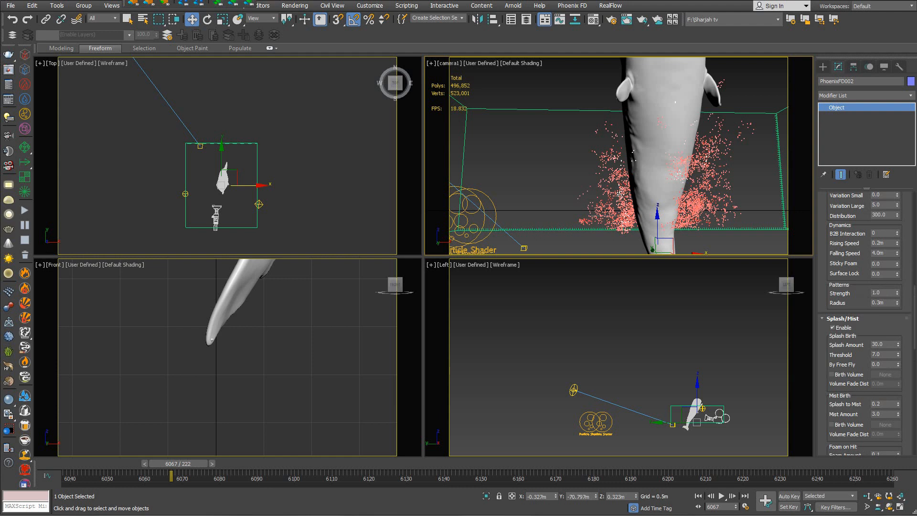
- Rerun the ocean simulation from the start and set the Foam Amount to 1.0
click(27, 209)
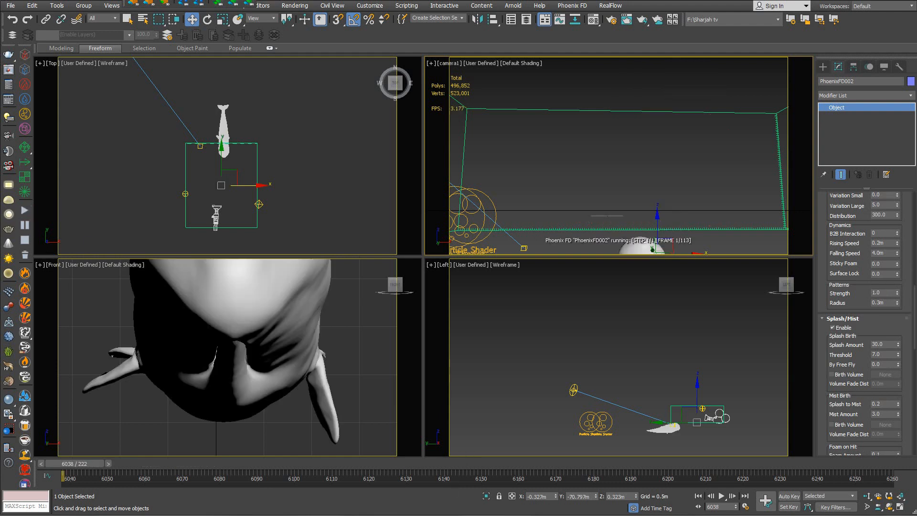
scroll(851, 222, up, 5)
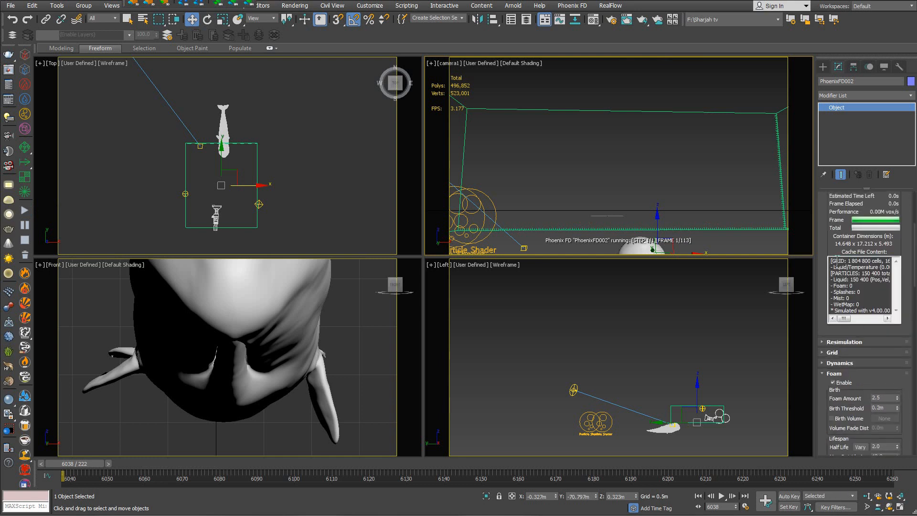
drag(832, 252, 829, 206)
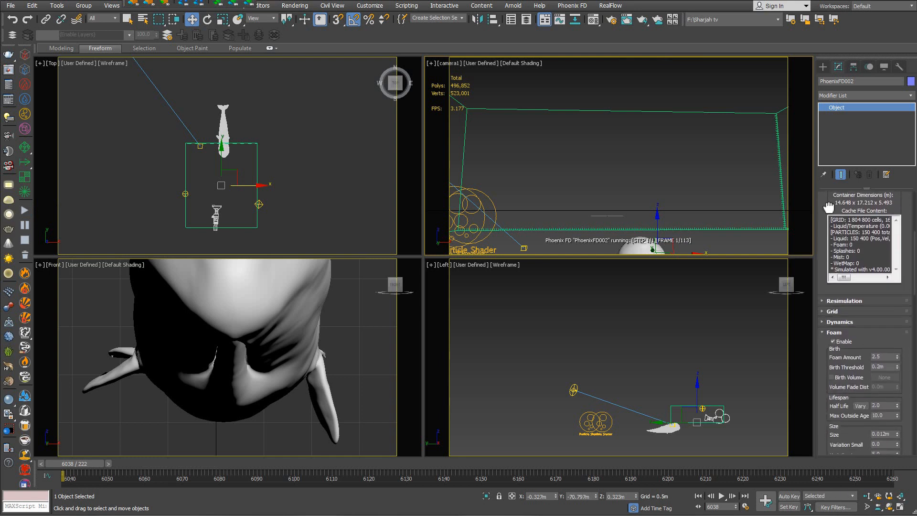
click(851, 321)
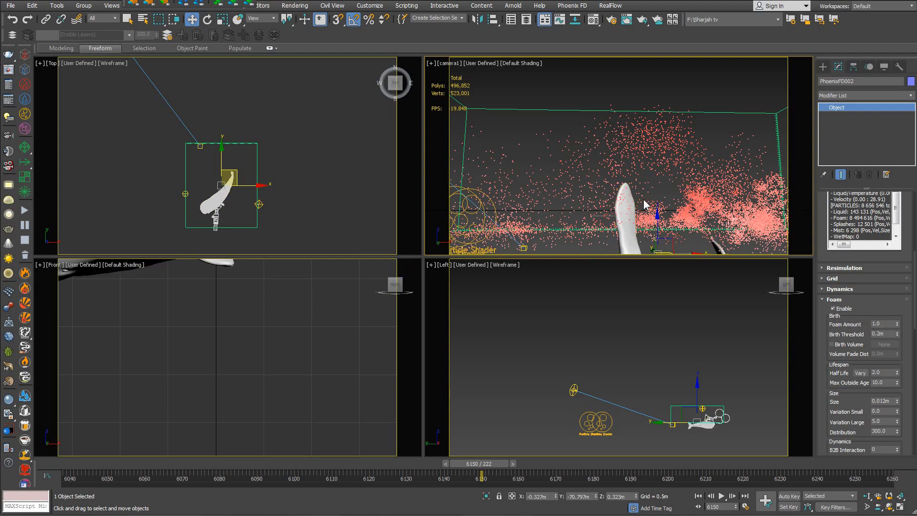
- Go to frame 6051 in the camera view and turn on the Liquid particles in the simulator's particle preview
right_click(556, 165)
click(558, 168)
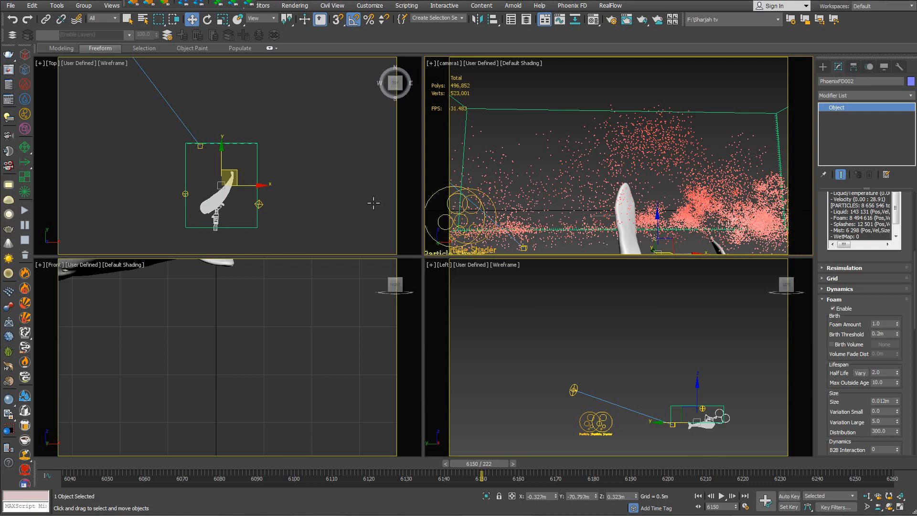
drag(74, 464, 126, 467)
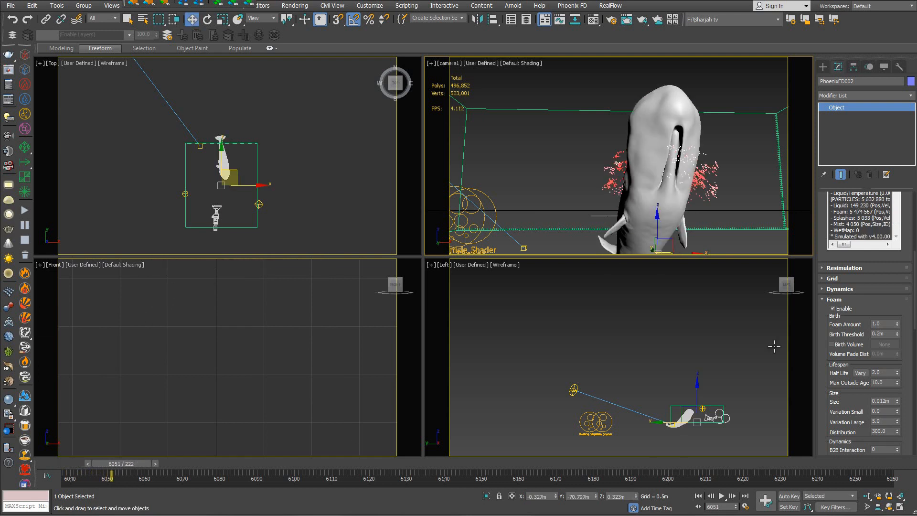
right_click(850, 299)
click(874, 318)
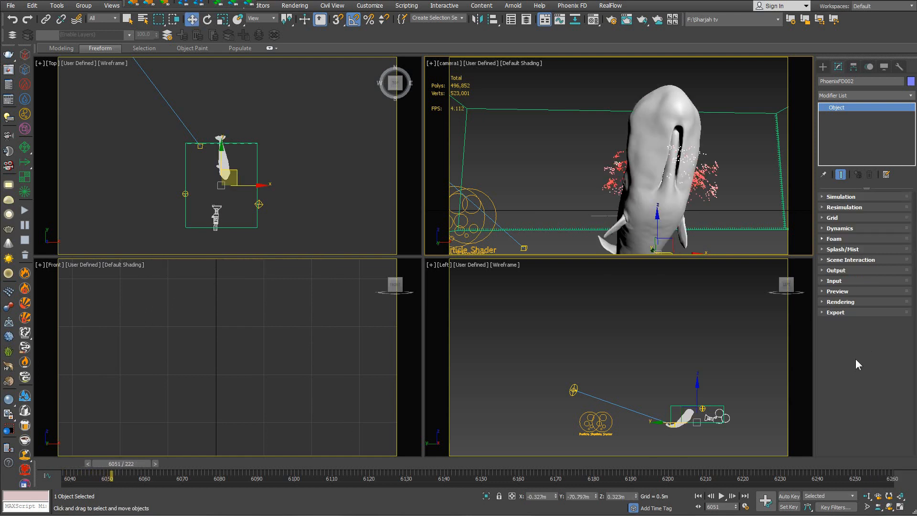
click(844, 292)
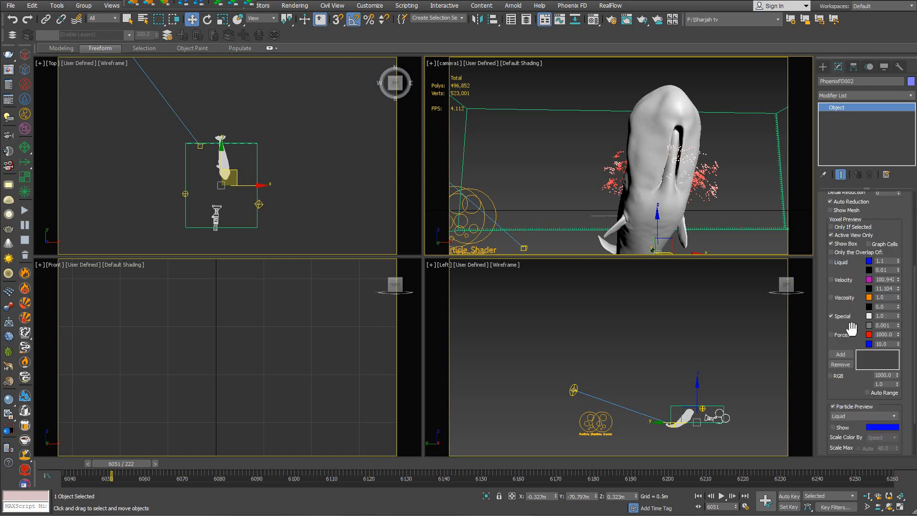
scroll(883, 239, down, 3)
drag(882, 246, 885, 147)
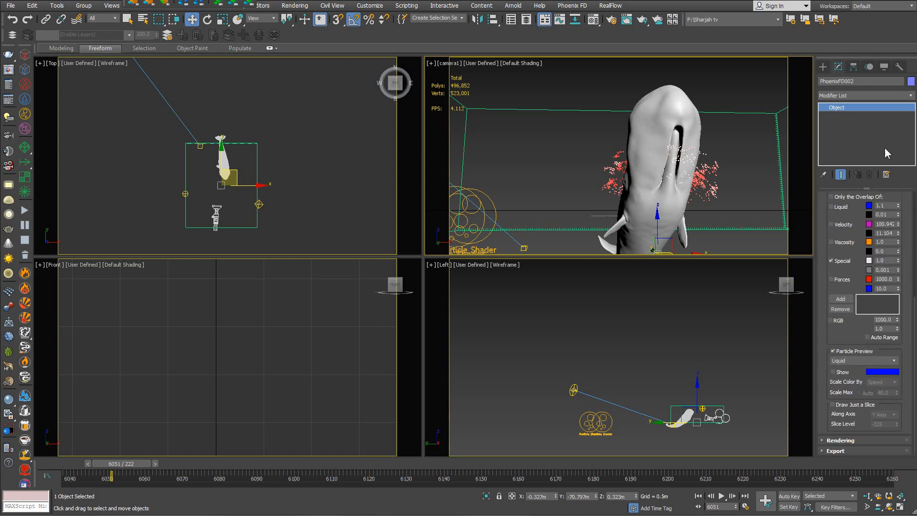
drag(854, 235, 838, 353)
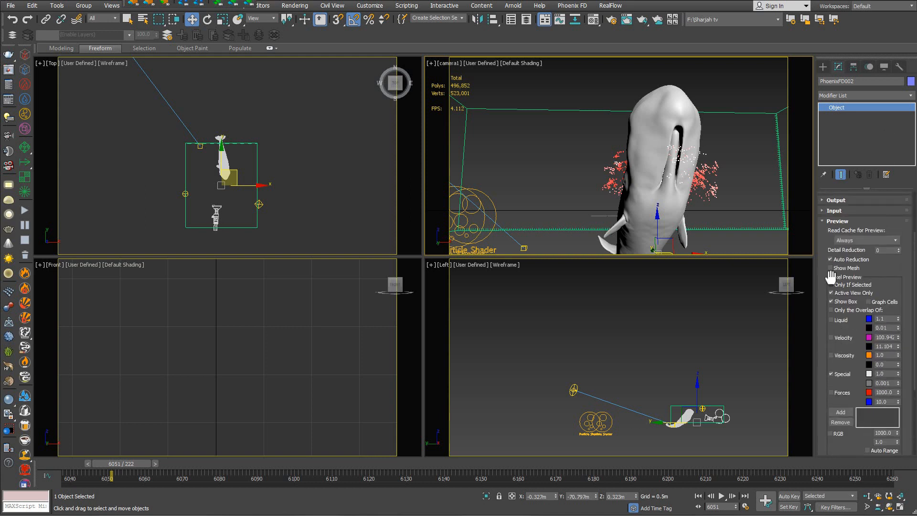
click(830, 260)
drag(823, 312, 855, 218)
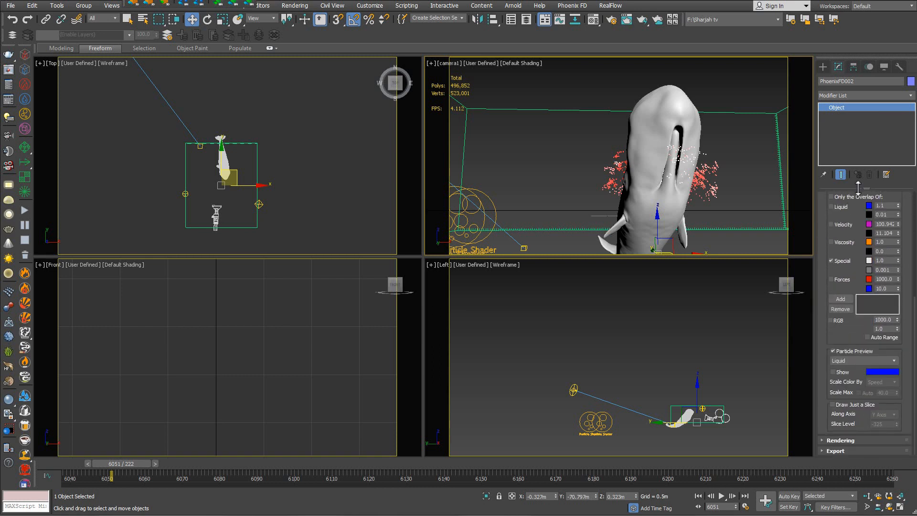
click(834, 371)
- Hide the Splashes particles in the particle preview and switch the preview type to Foam
click(844, 361)
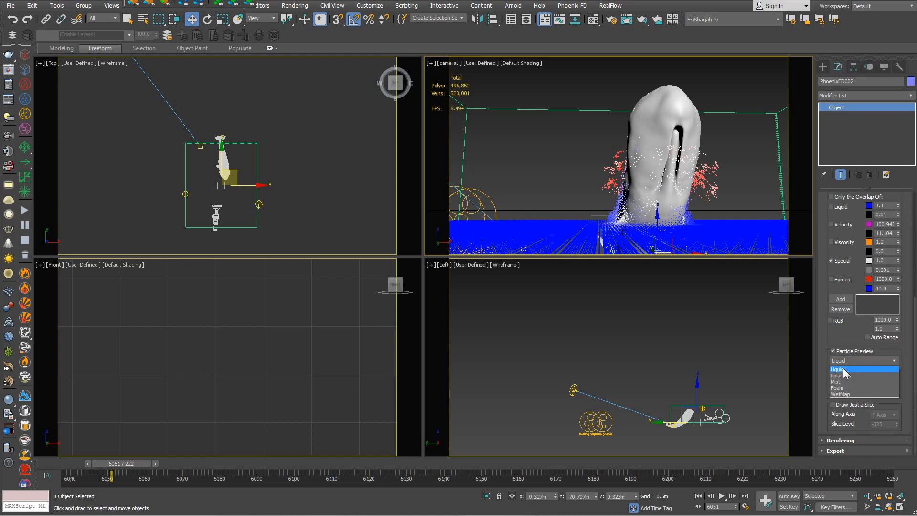
click(839, 376)
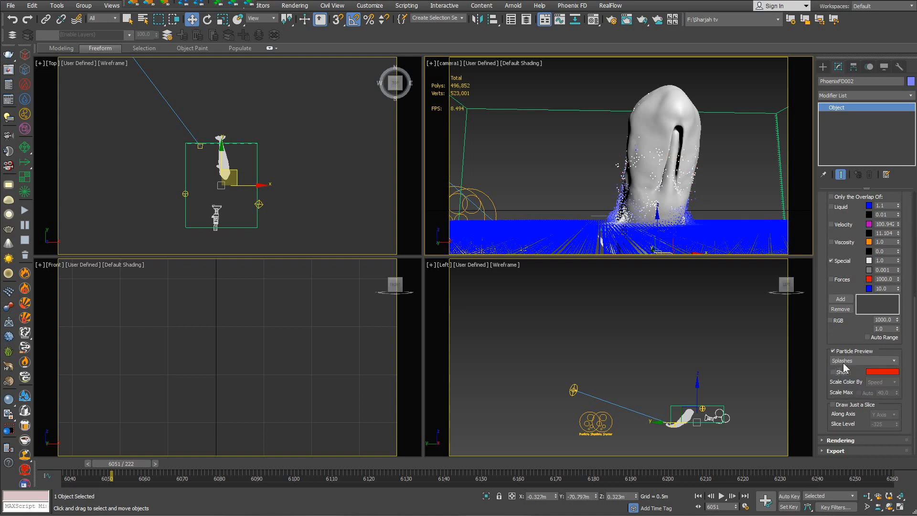
click(843, 362)
click(843, 389)
- Examine how the liquid splashes around the emerging whale between frames 6038 and 6067 in the camera and front views
drag(121, 465, 166, 466)
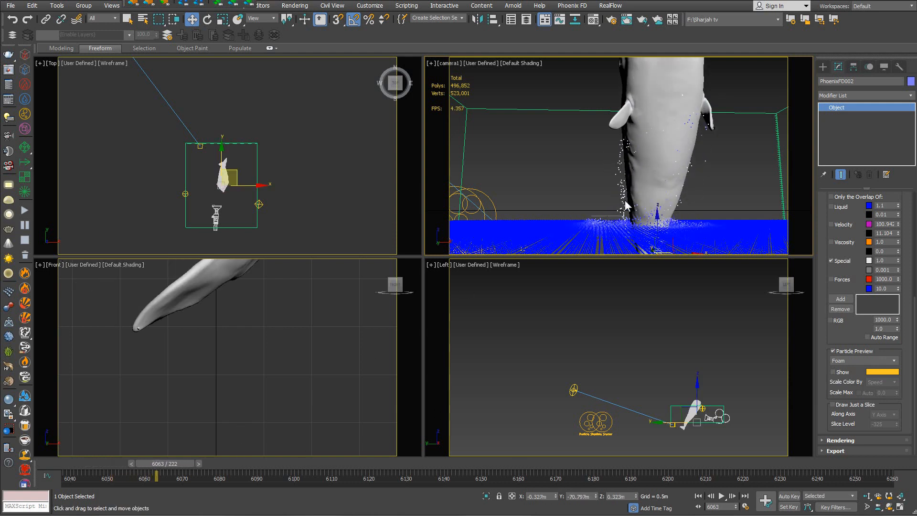
click(55, 465)
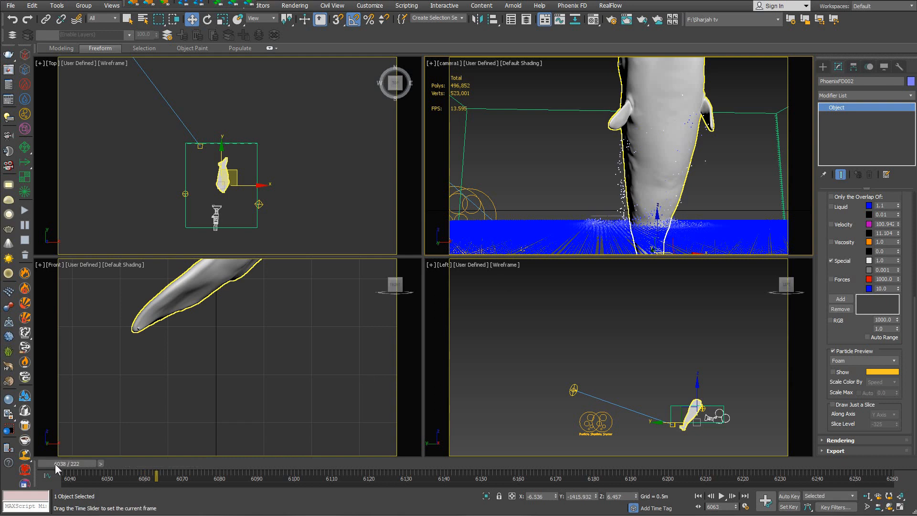
drag(55, 465, 104, 465)
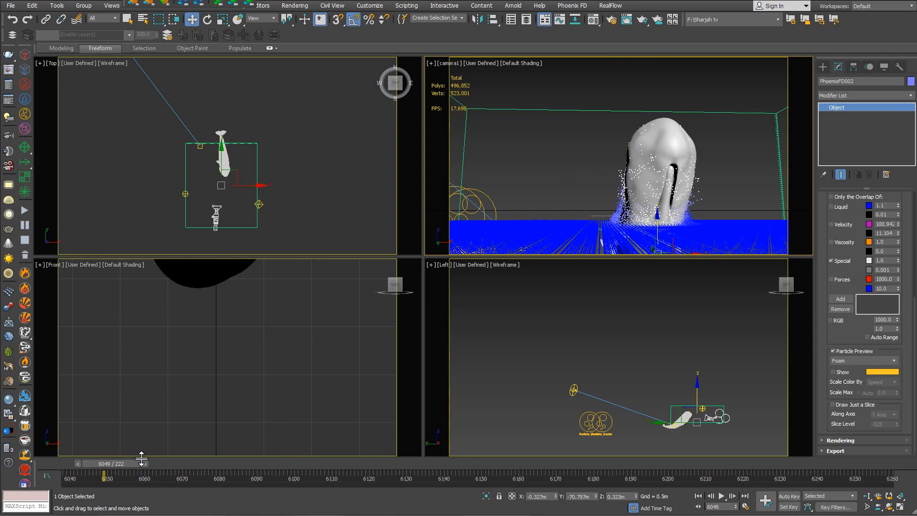
drag(142, 458, 196, 450)
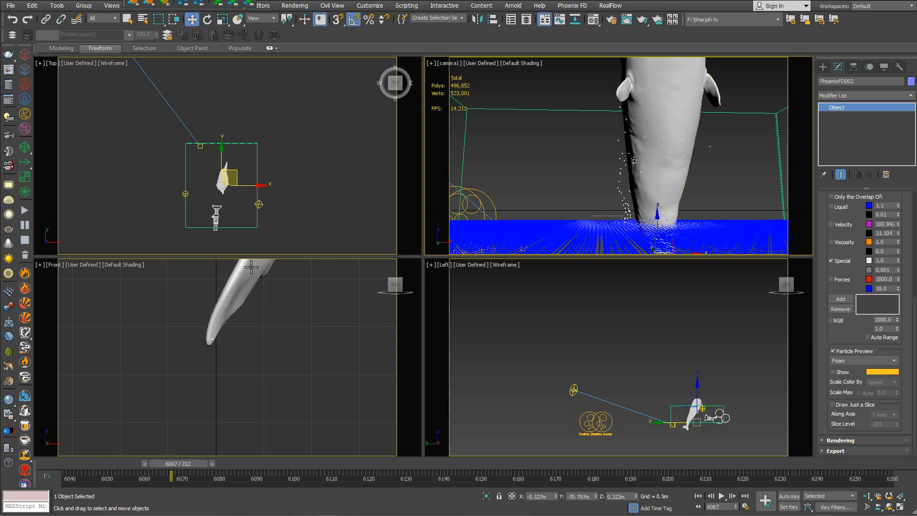
scroll(290, 341, down, 6)
middle_drag(289, 341, 223, 395)
middle_drag(357, 352, 337, 395)
scroll(338, 395, down, 4)
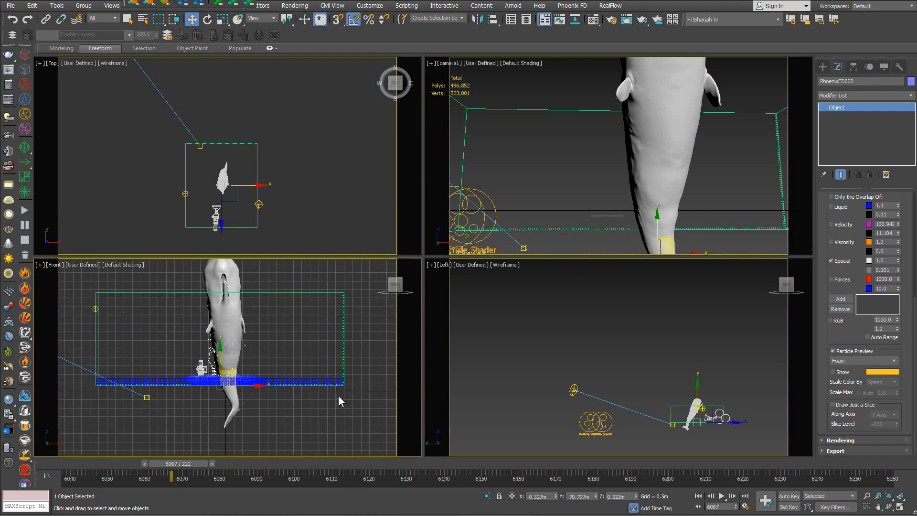
scroll(340, 388, up, 4)
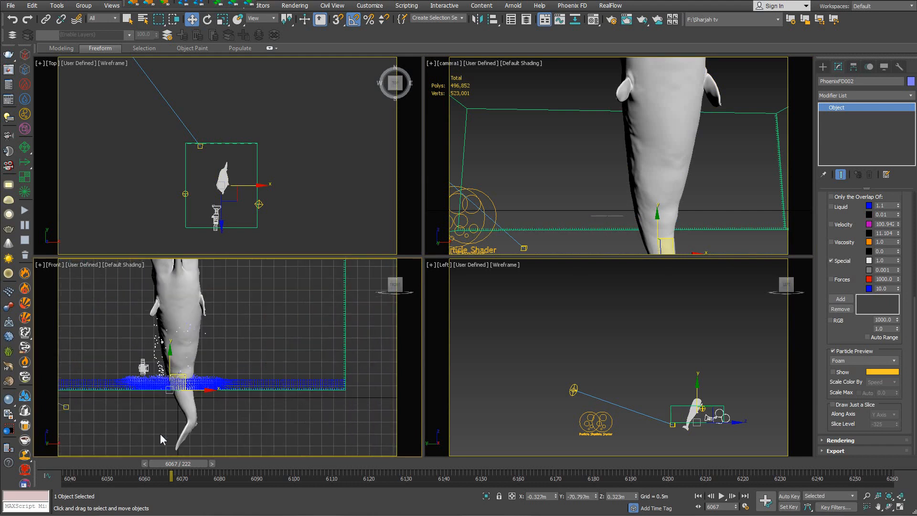
drag(59, 462, 109, 463)
- Set the whale body's Motion Velocity Effect to 0.8 in its Phoenix FD properties
click(611, 253)
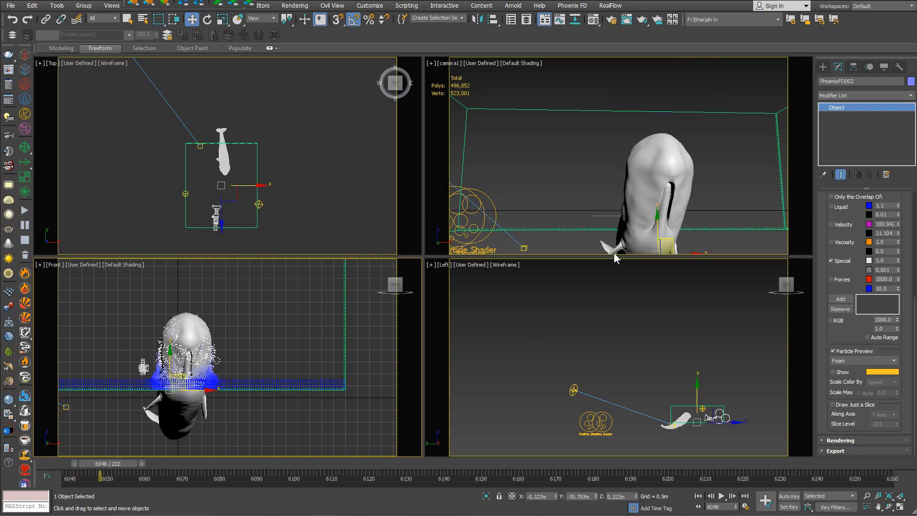
right_click(653, 148)
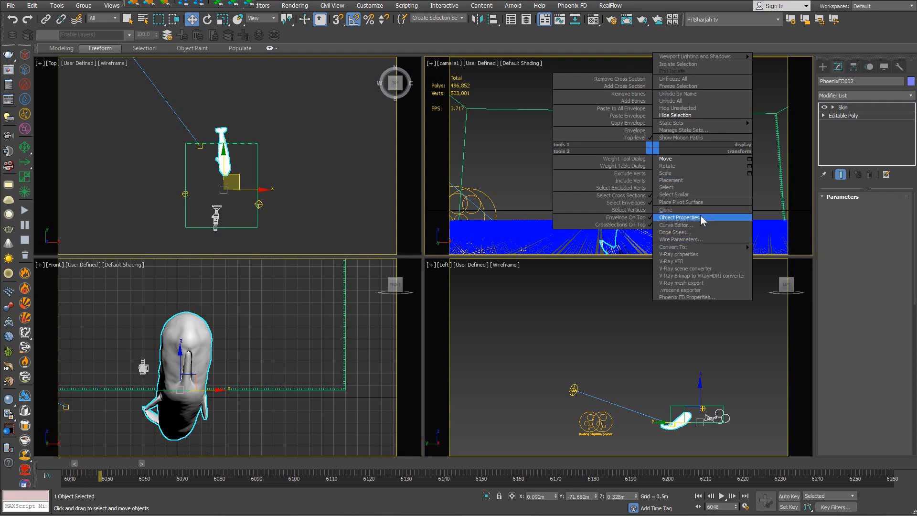
click(698, 297)
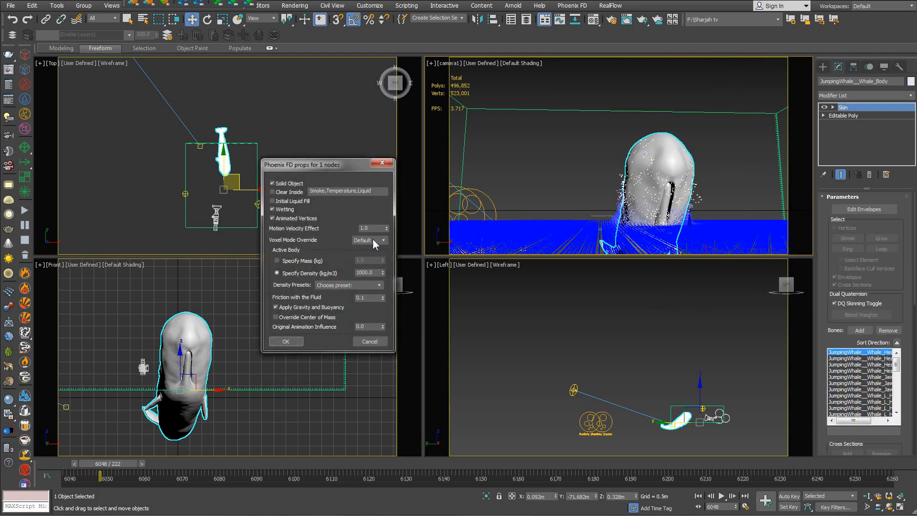
click(374, 228)
text(0.8)
key(Return)
click(286, 341)
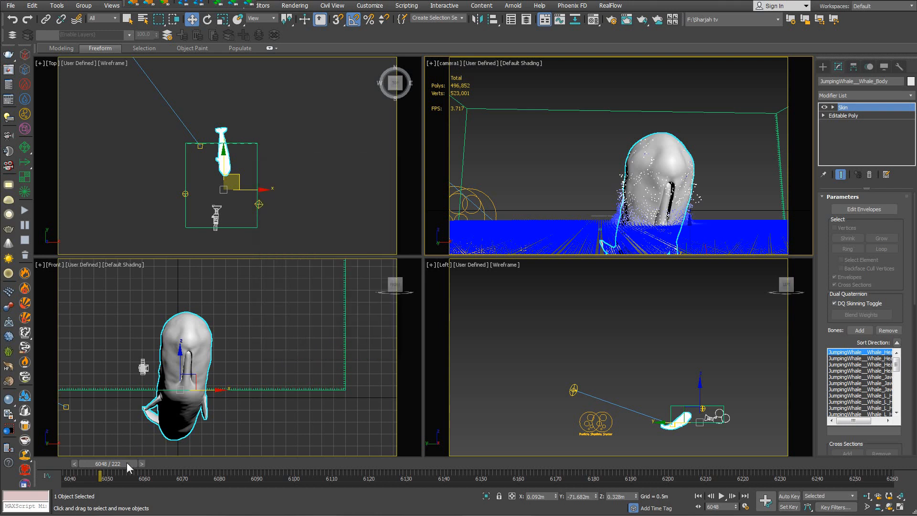
- Examine the liquid around the falling whale at frames 6111, 6125 and 6142 in the camera, front and top views
drag(119, 463, 343, 473)
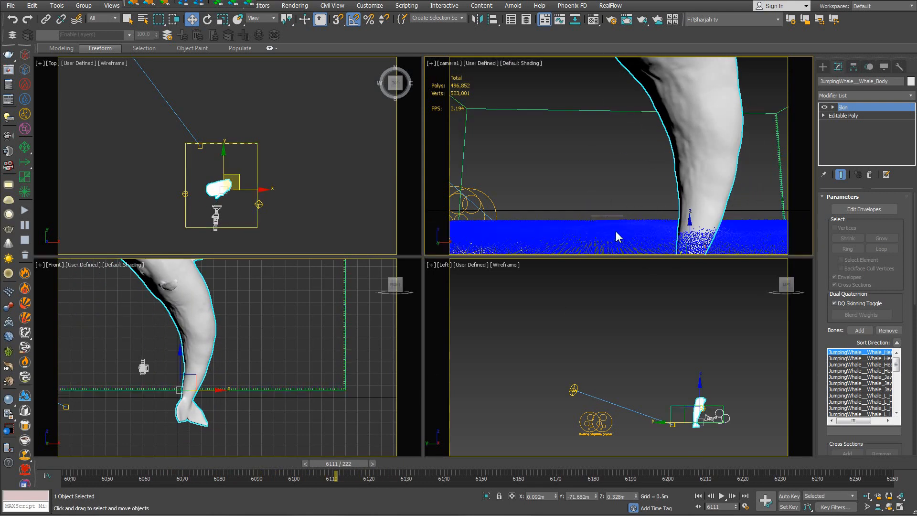
drag(351, 464, 403, 461)
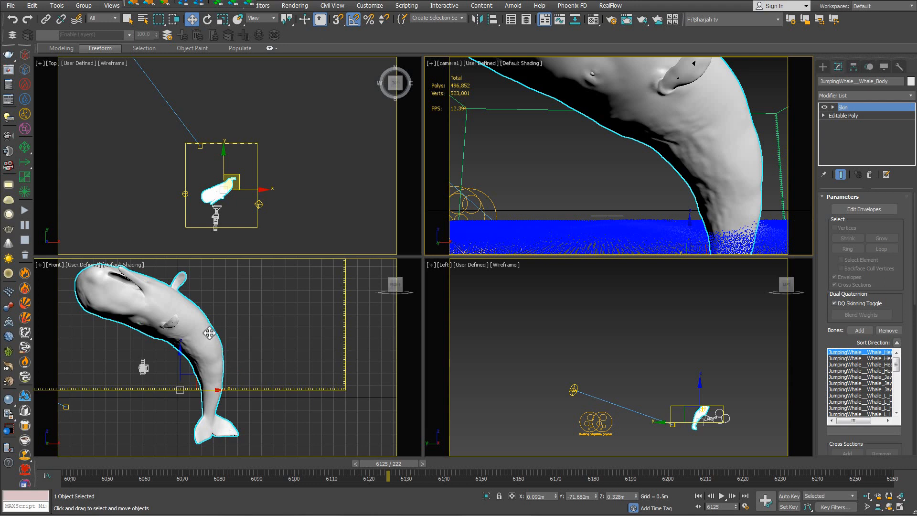
middle_drag(208, 332, 243, 347)
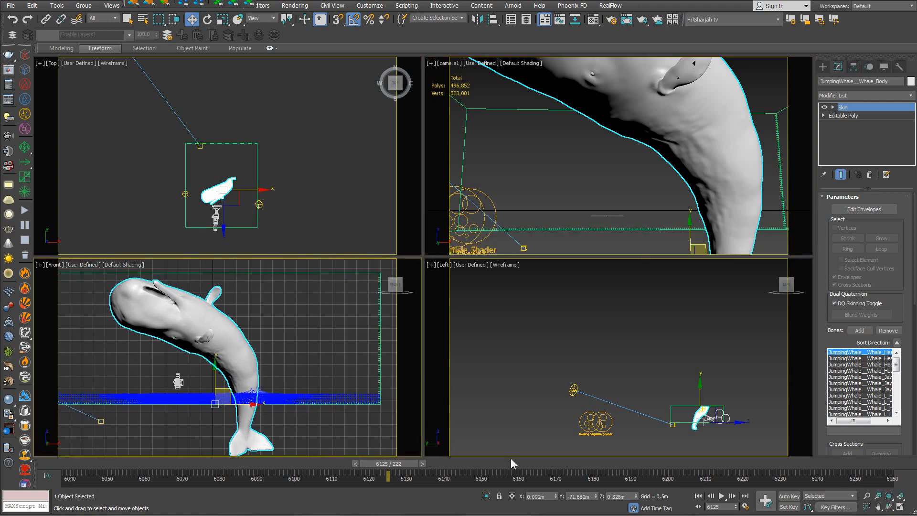
right_click(593, 177)
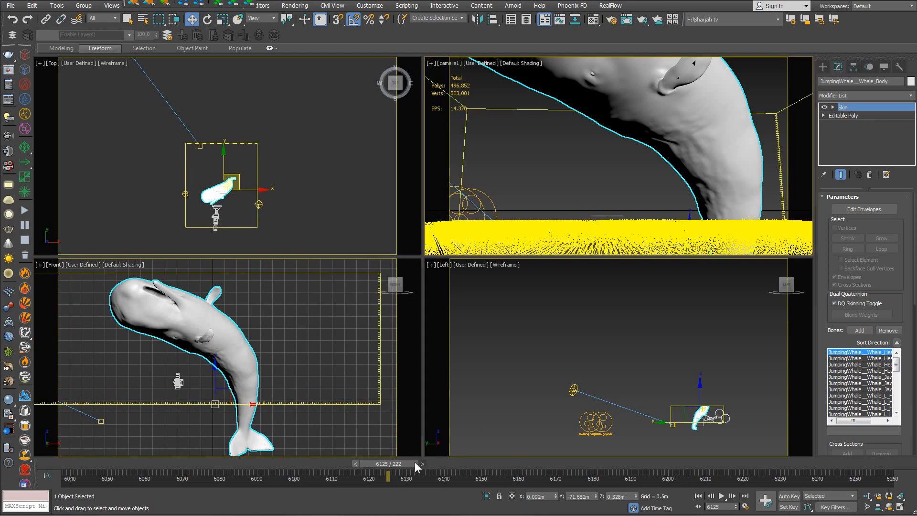
drag(391, 463, 456, 454)
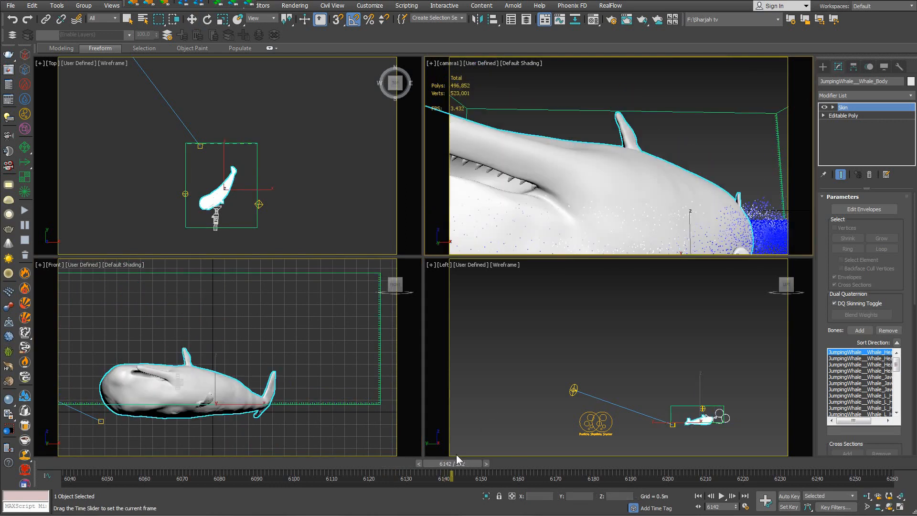
right_click(368, 341)
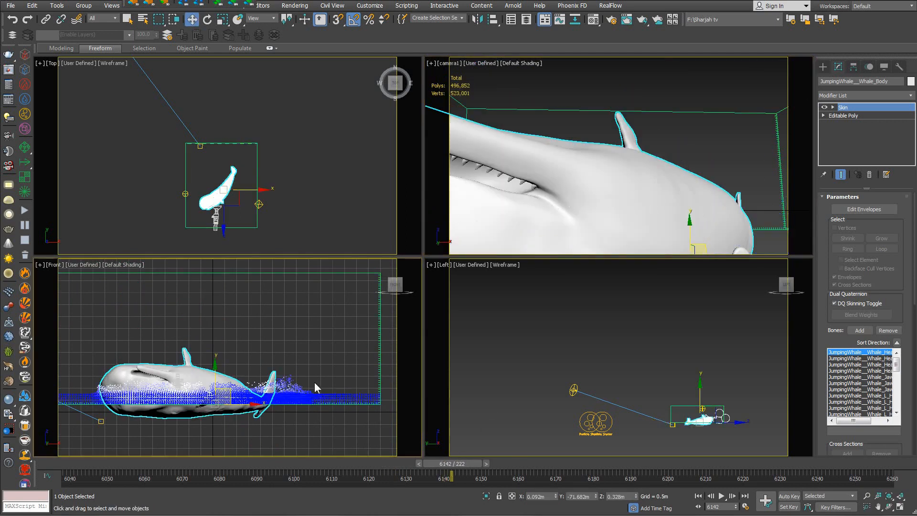
right_click(247, 159)
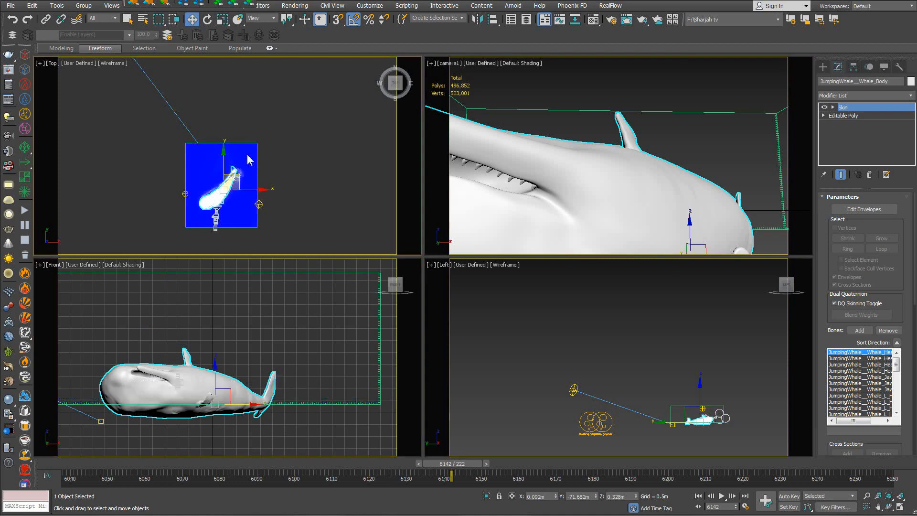
scroll(230, 191, up, 5)
scroll(226, 195, down, 6)
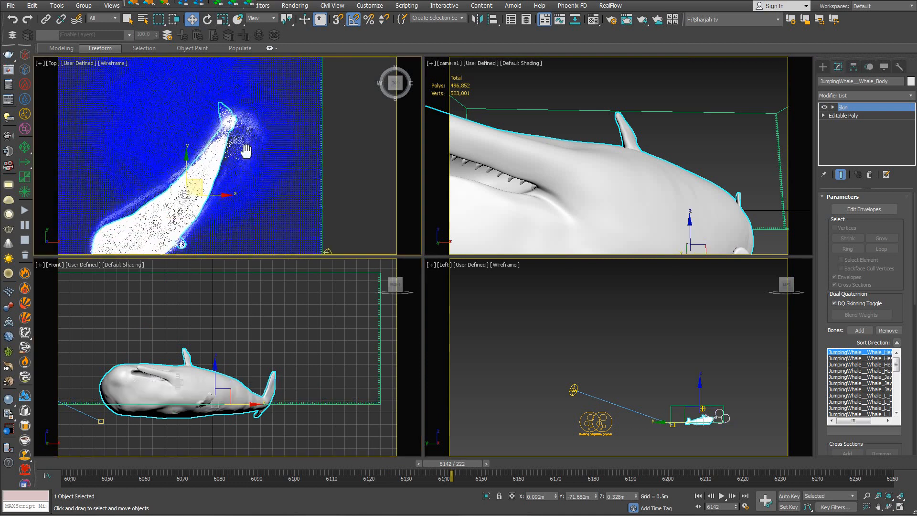
- Go to frame 6150 and inspect the liquid around the submerged whale in the front view and a maximized perspective view
drag(461, 467, 482, 464)
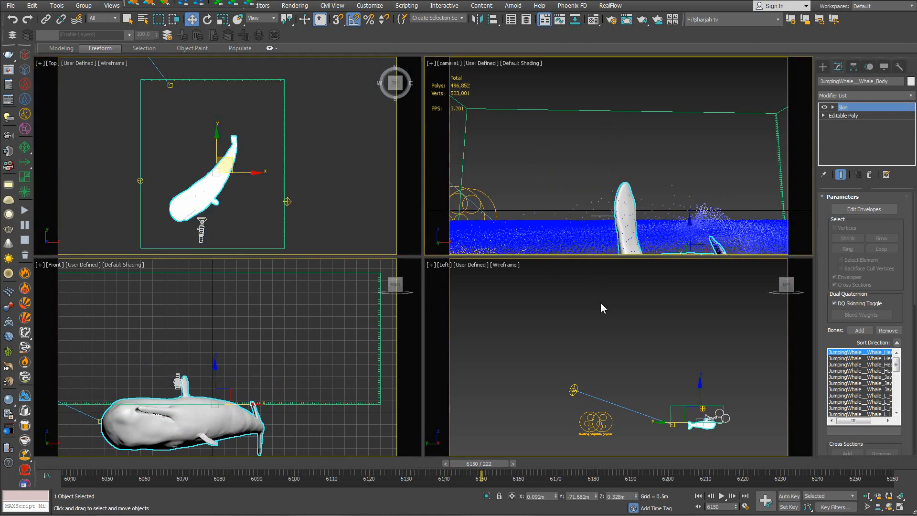
middle_drag(217, 396, 278, 372)
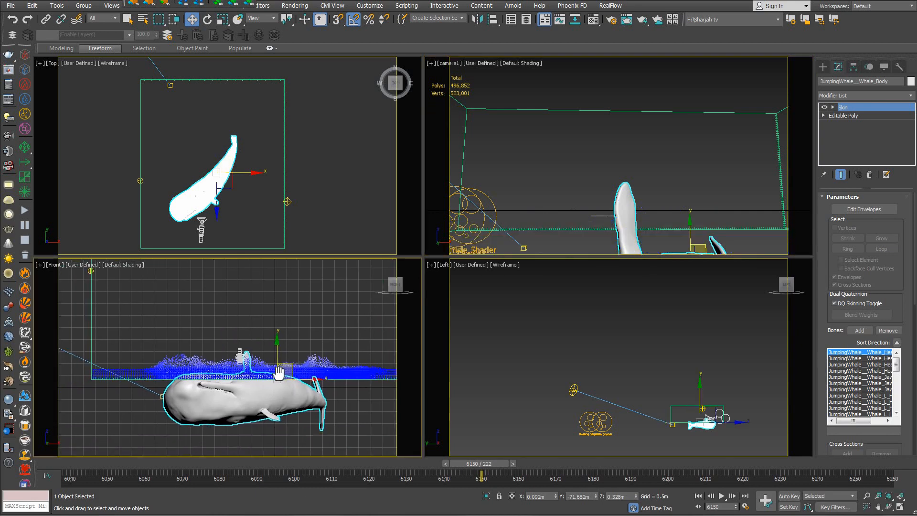
middle_drag(687, 393, 646, 372)
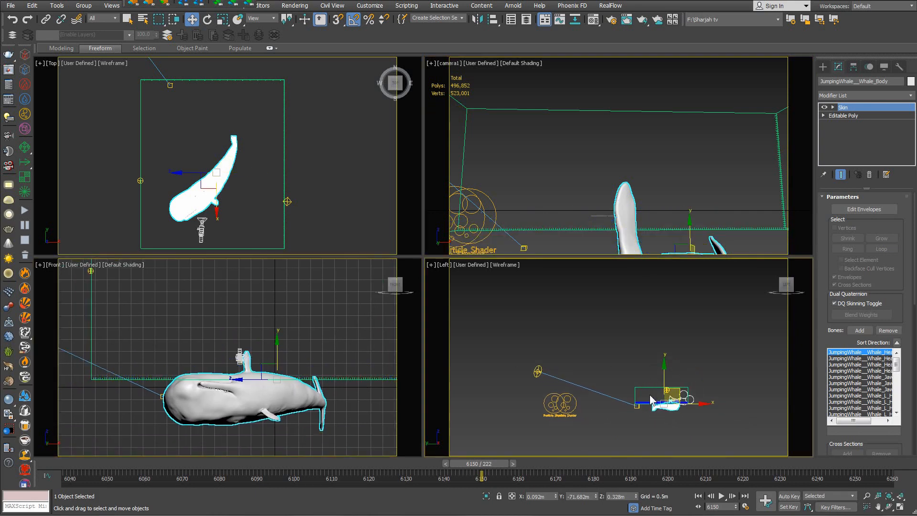
key(z)
alt+middle_drag(677, 386, 612, 381)
key(alt+w)
scroll(514, 307, down, 4)
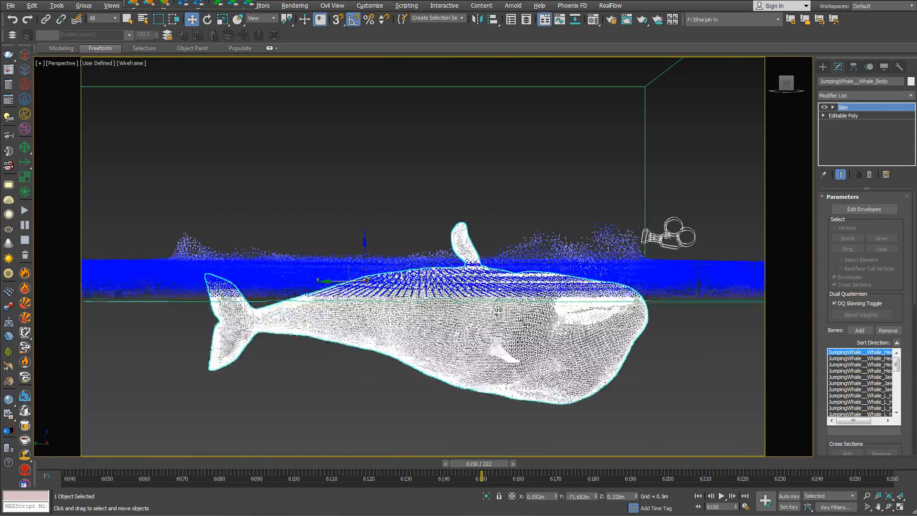
- Examine the liquid around the submerged whale at frame 6149 in the perspective view and a maximized camera view
alt+middle_drag(500, 316, 459, 299)
drag(456, 297, 491, 467)
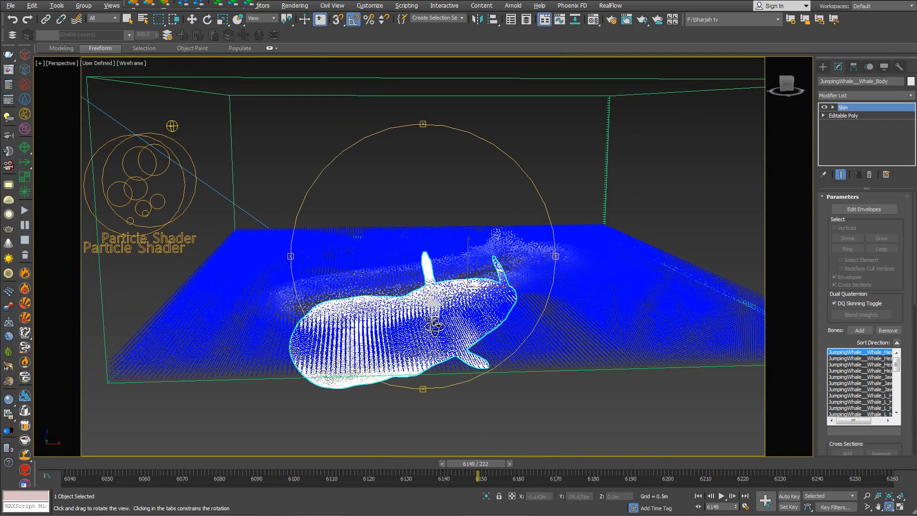
mouse_move(435, 326)
mouse_down()
mouse_move(437, 306)
mouse_move(440, 319)
mouse_move(458, 317)
mouse_move(436, 315)
mouse_up()
key(alt+w)
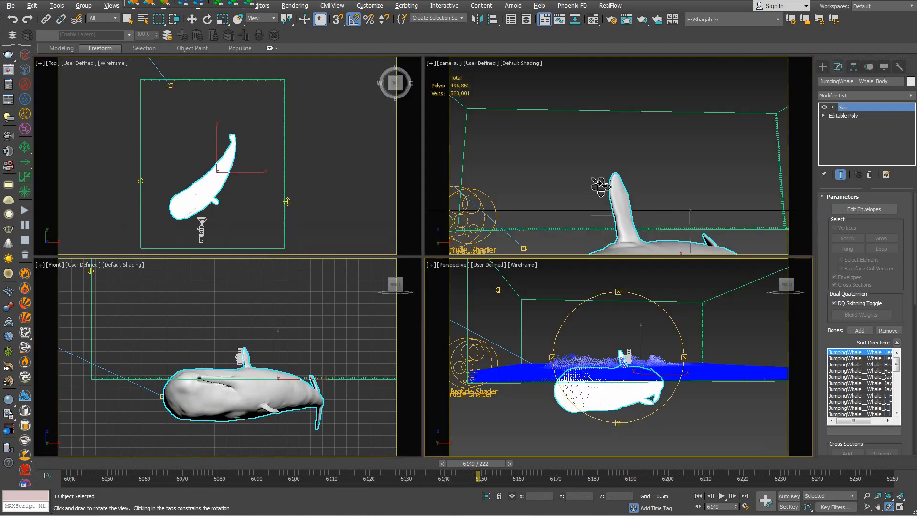
right_click(609, 168)
key(alt+w)
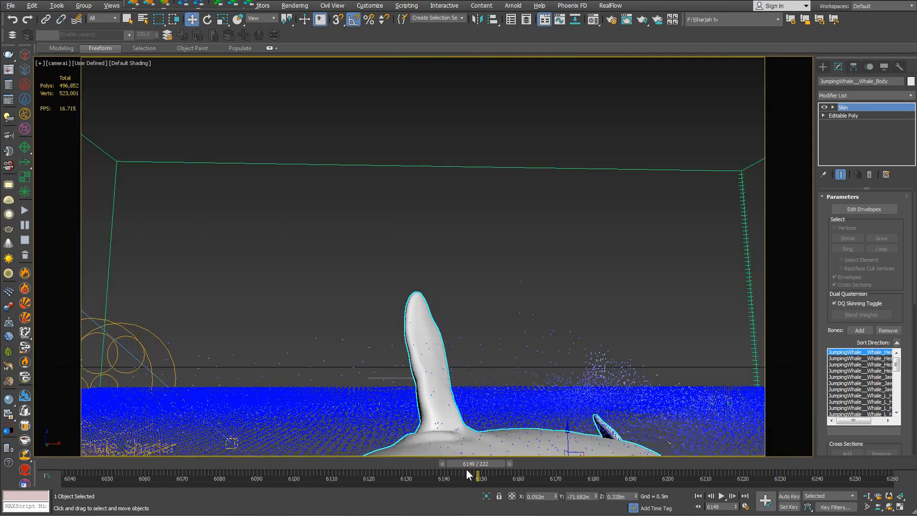
mouse_move(468, 466)
mouse_down()
mouse_move(452, 470)
mouse_move(478, 473)
mouse_up()
key(w)
- Select the Phoenix FD simulator, hide the Liquid particles in its particle preview and show the Splashes particles instead
click(680, 170)
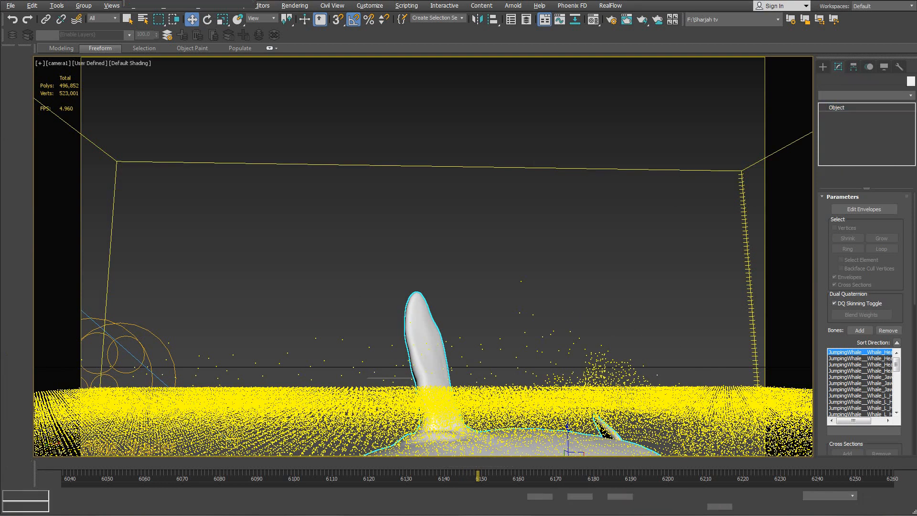
scroll(874, 313, up, 5)
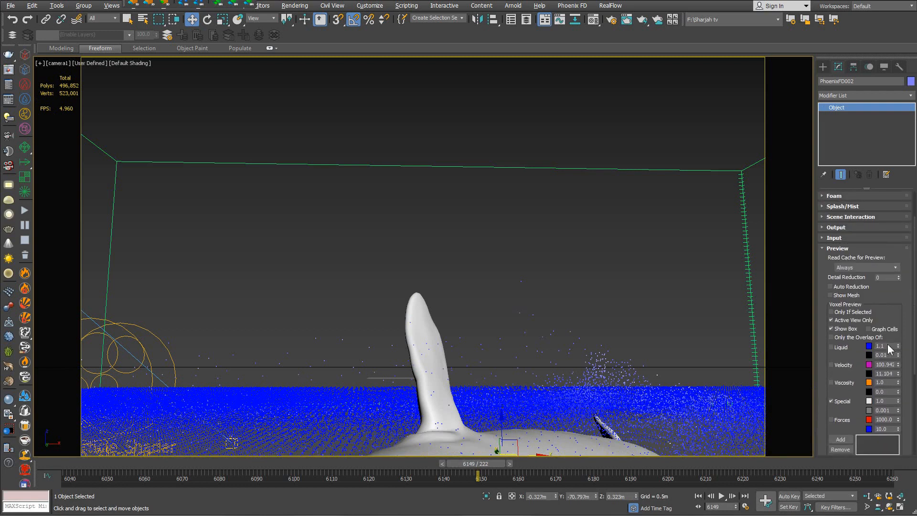
scroll(883, 315, down, 5)
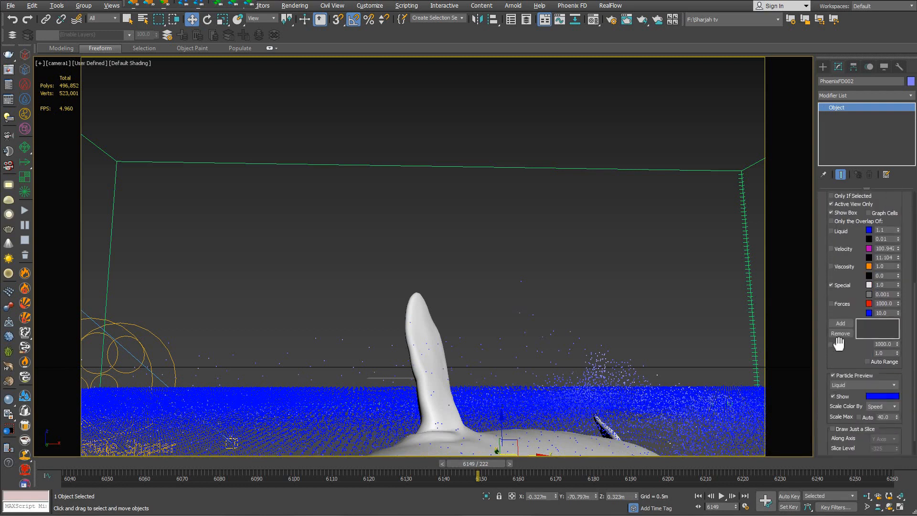
click(846, 396)
click(847, 386)
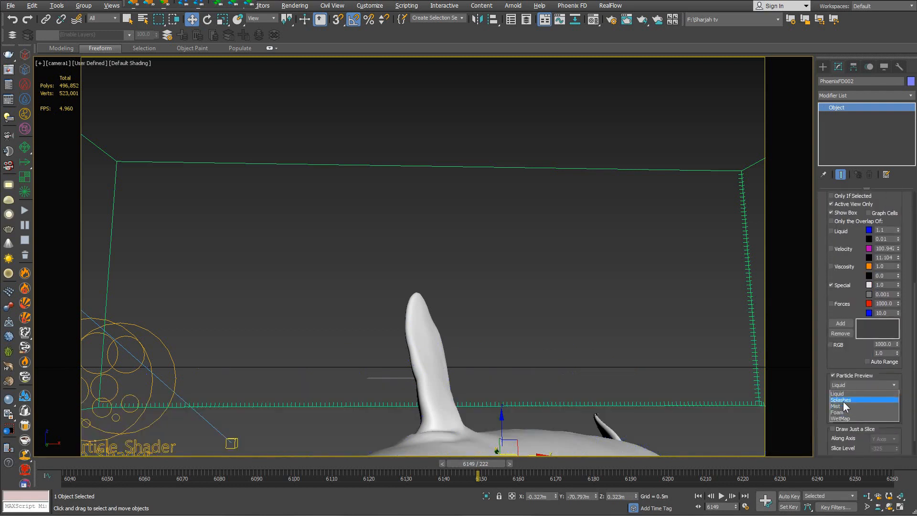
click(846, 395)
click(833, 396)
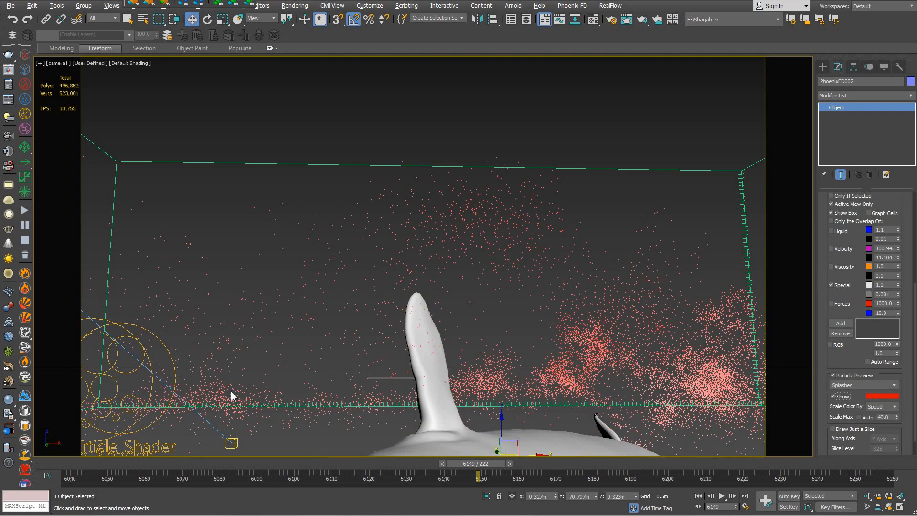
- Examine the splash particles around the emerging whale at frames 6056, 6060 and 6083 in the camera view
drag(476, 463, 134, 451)
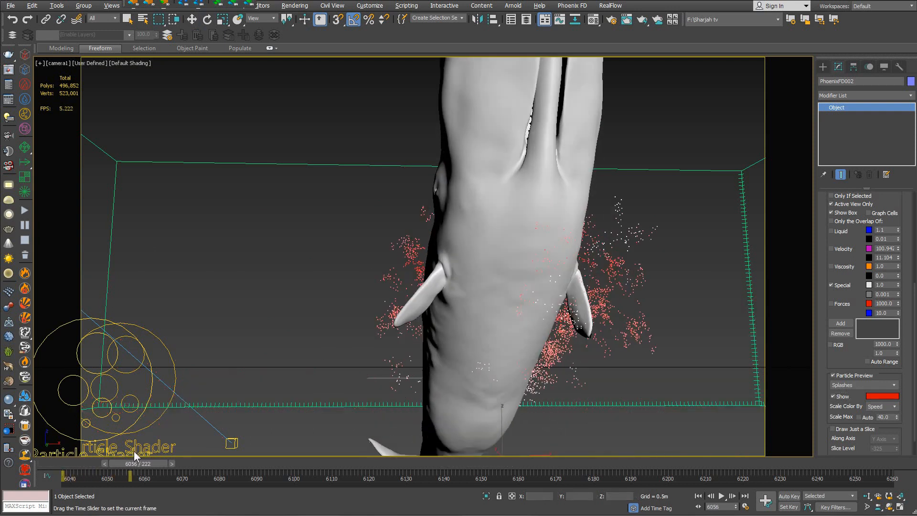
key(w)
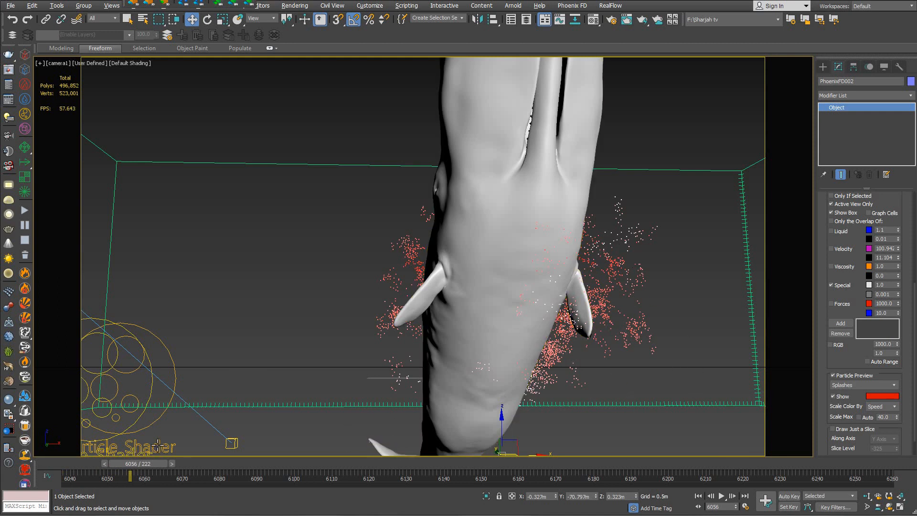
drag(144, 465, 167, 446)
key(w)
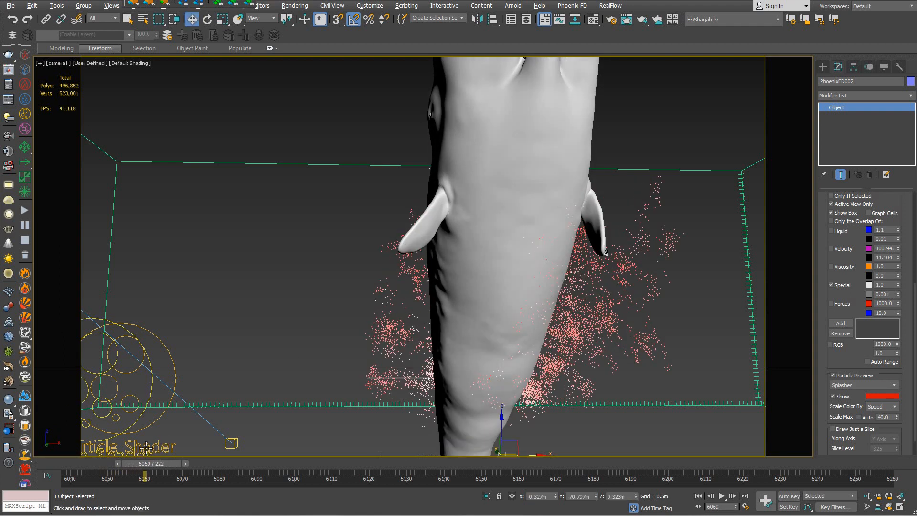
drag(171, 472, 260, 460)
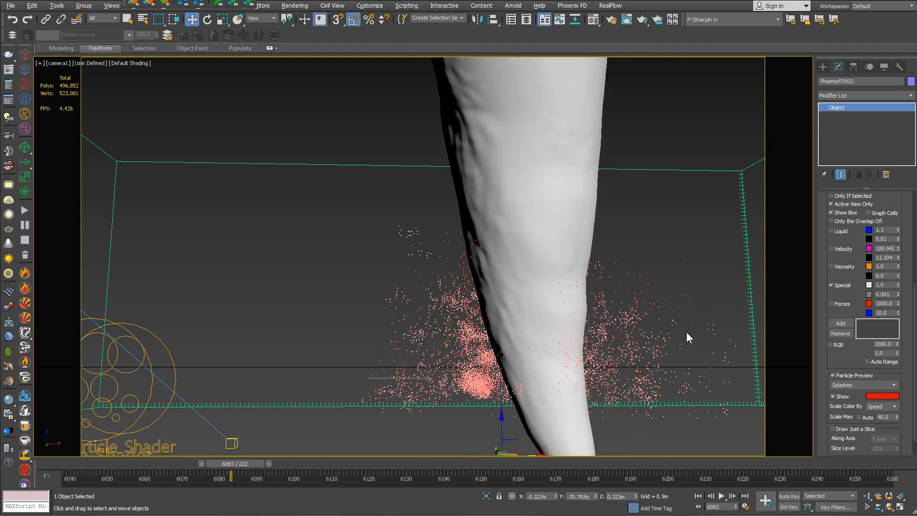
- Open the simulator's Splash/Mist settings and review the Splash Air Drag value
scroll(839, 311, up, 5)
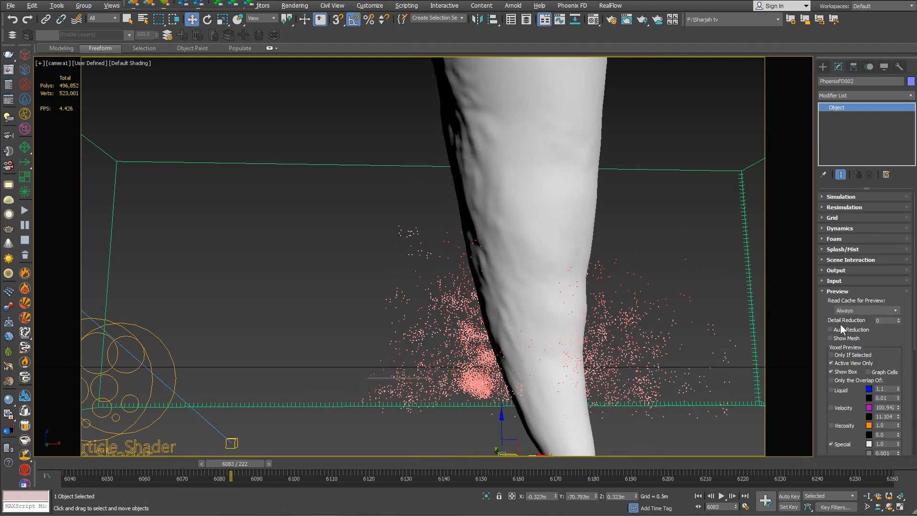
click(843, 249)
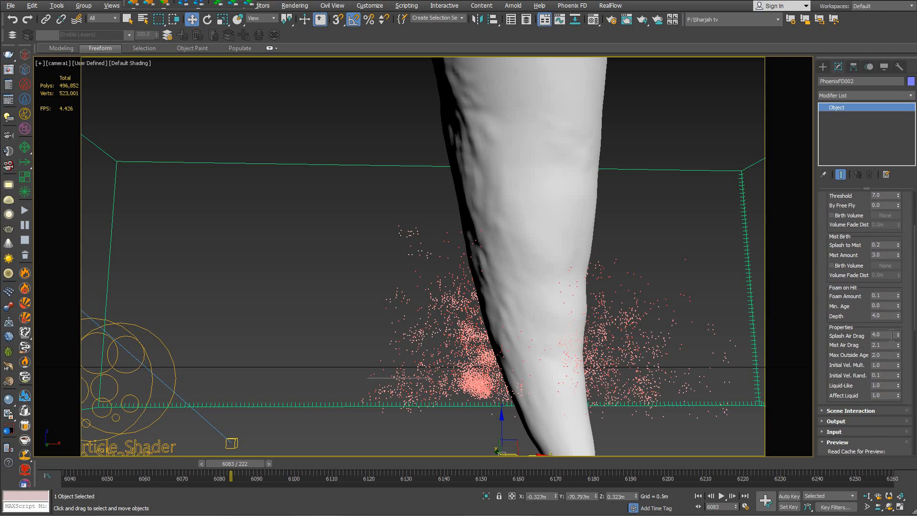
double_click(890, 335)
- Compare the splash particles at frames 6092, 6072 and 6148 in the camera view
drag(243, 466, 276, 463)
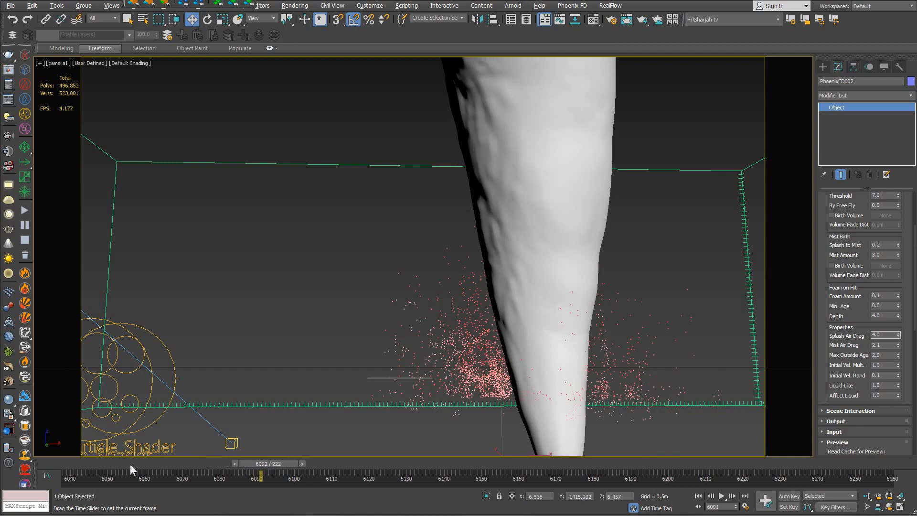
drag(130, 465, 181, 461)
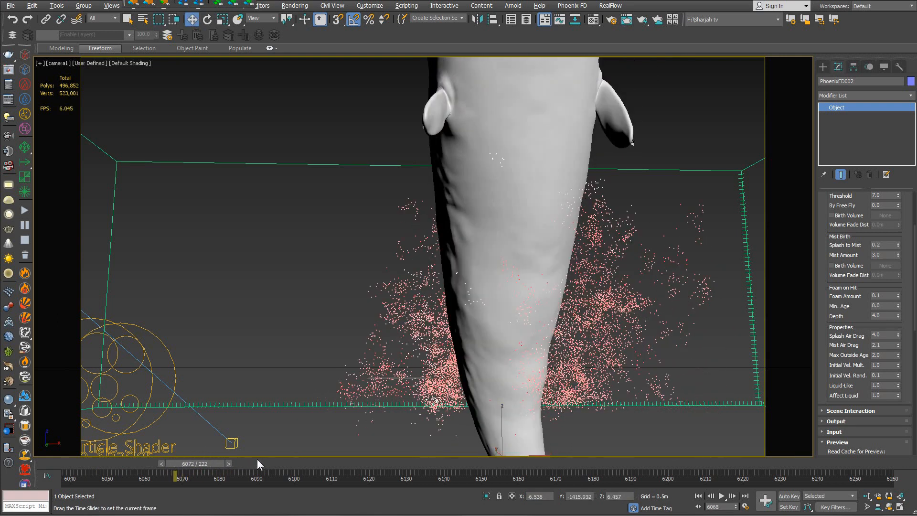
drag(257, 458, 478, 452)
key(w)
key(w)
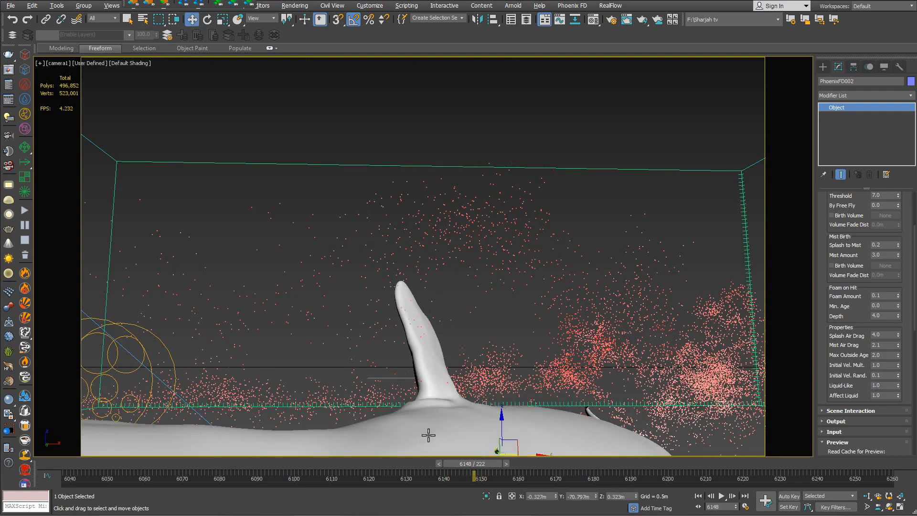
- Return to frame 6040, then hide the Splashes particles and show the Foam particles in the simulator's particle preview
drag(483, 460, 70, 462)
scroll(844, 330, down, 5)
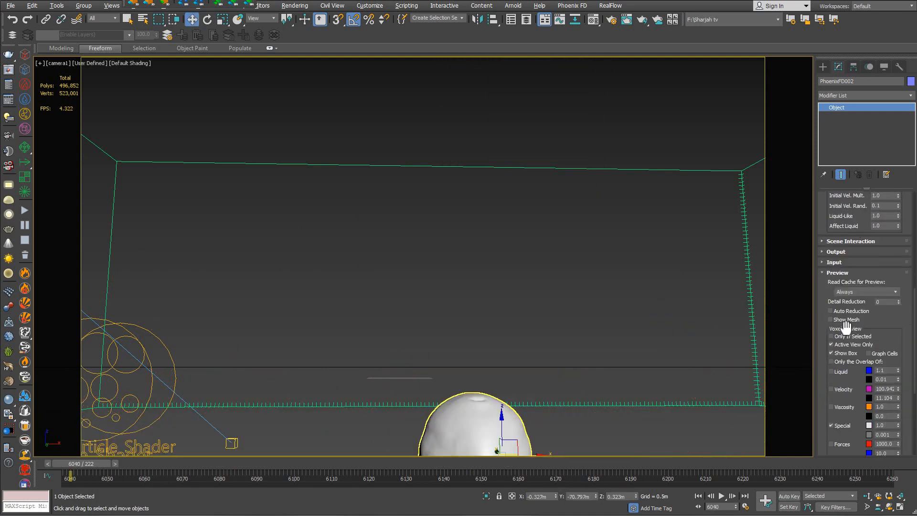
scroll(882, 283, down, 5)
click(852, 394)
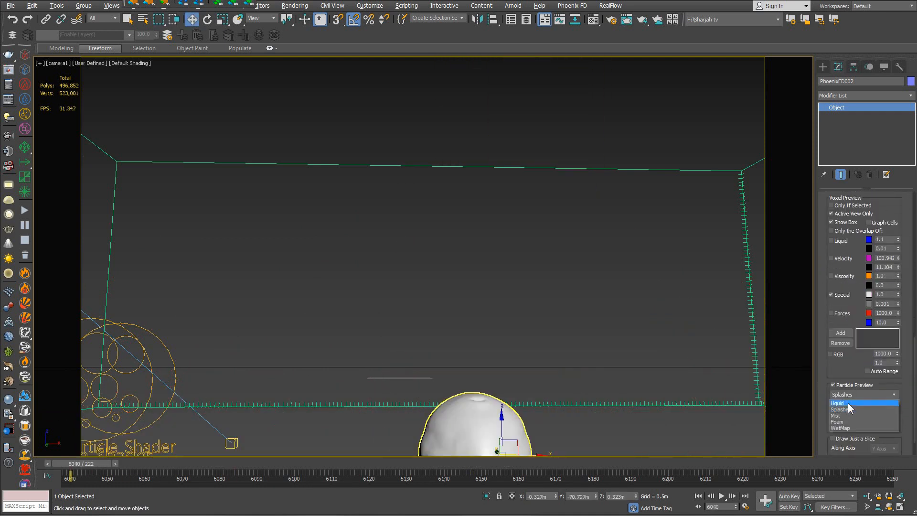
click(843, 409)
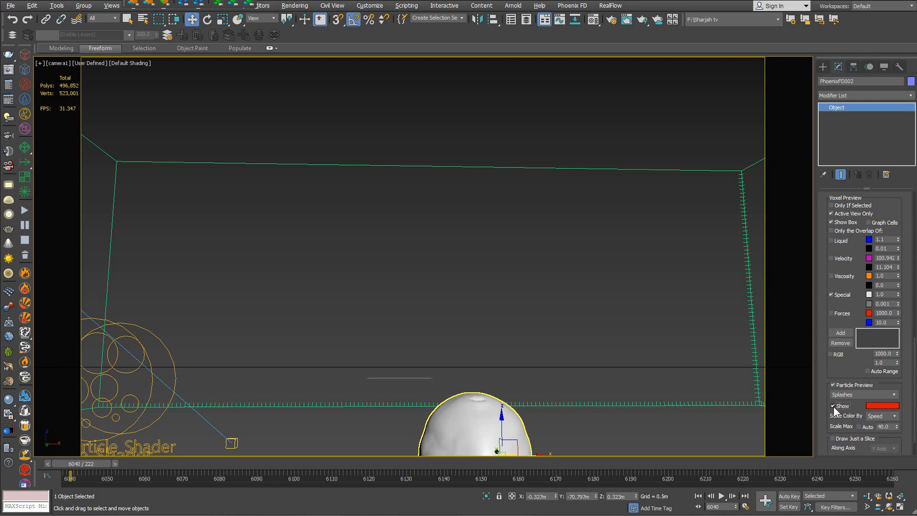
click(833, 406)
click(841, 395)
click(842, 423)
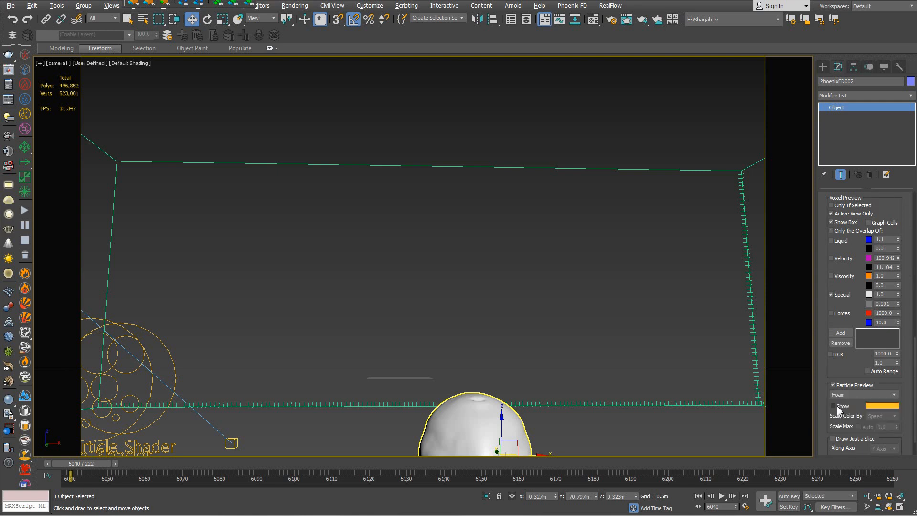
click(833, 406)
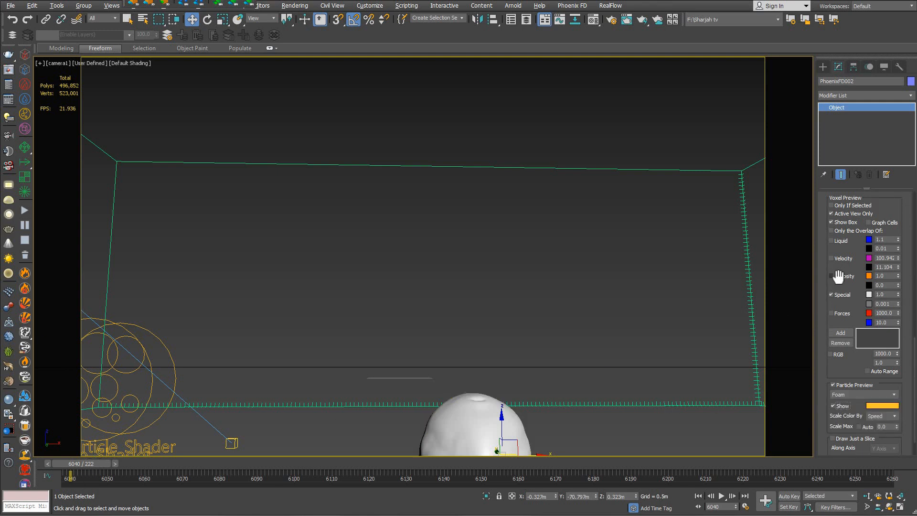
- Close the Splash/Mist settings, review the Foam parameters and open the Simulation settings down to the cache file content
scroll(822, 240, up, 10)
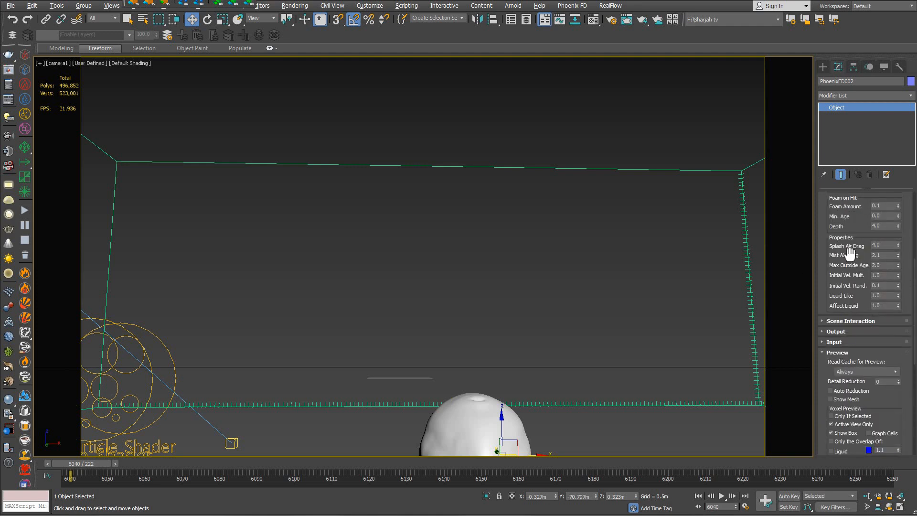
scroll(824, 303, up, 1)
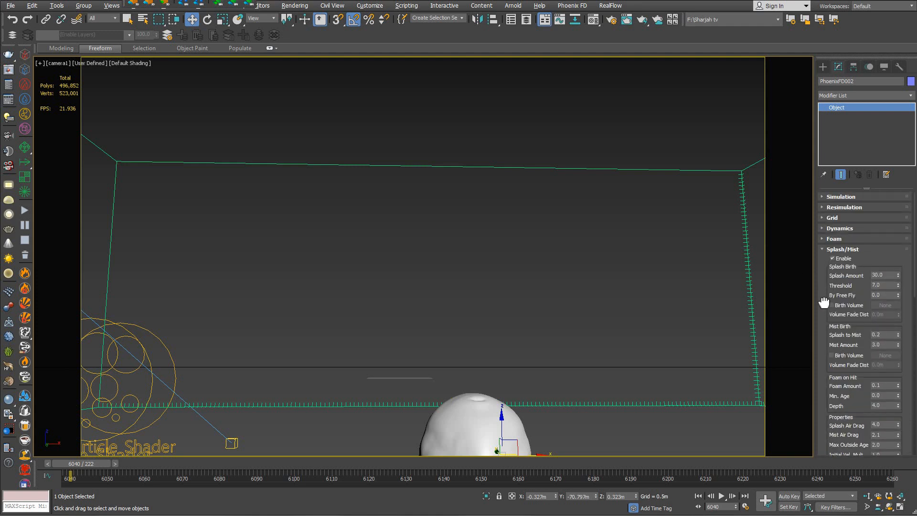
click(844, 250)
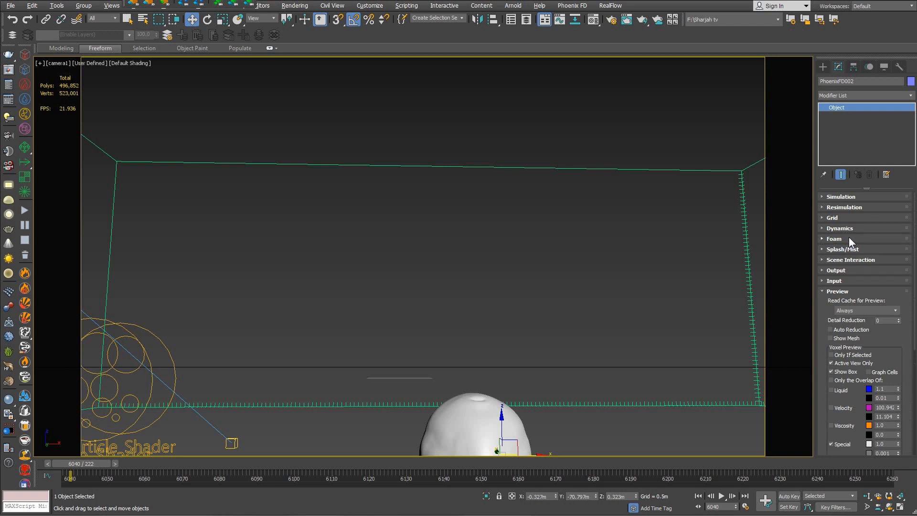
click(849, 239)
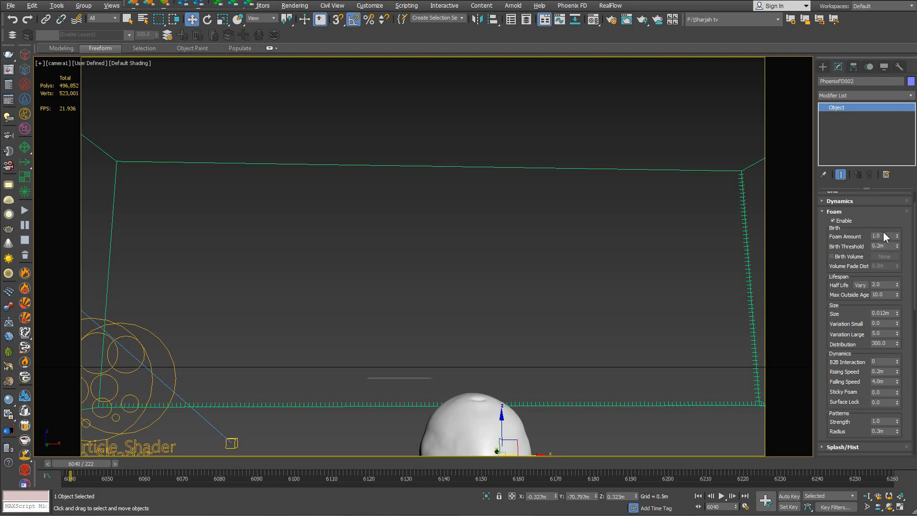
drag(829, 230, 840, 456)
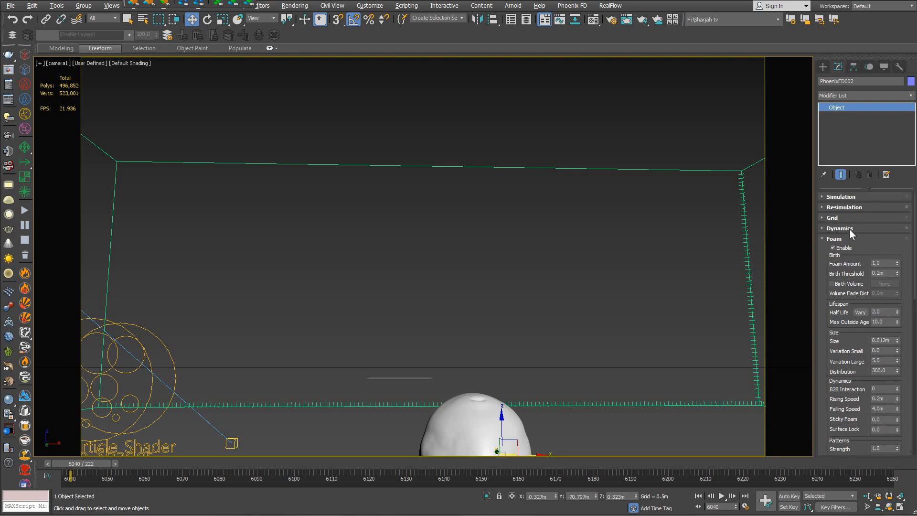
click(842, 197)
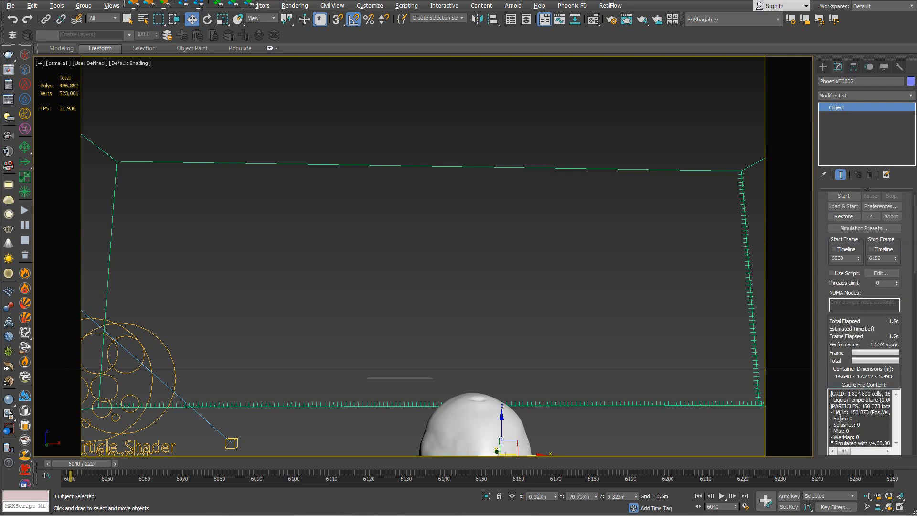
scroll(821, 359, down, 3)
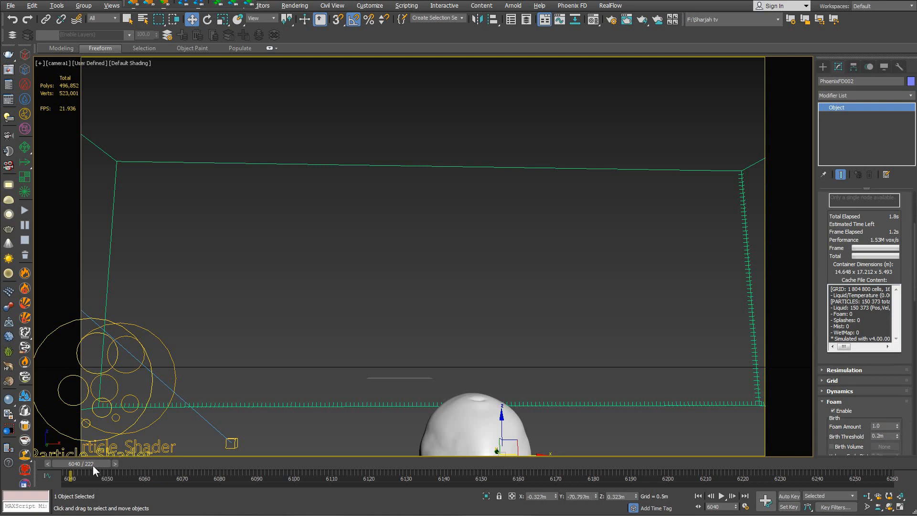
- Examine the foam particles and their cache file counts at frames 6052, 6064, 6078 and 6090
drag(94, 464, 145, 464)
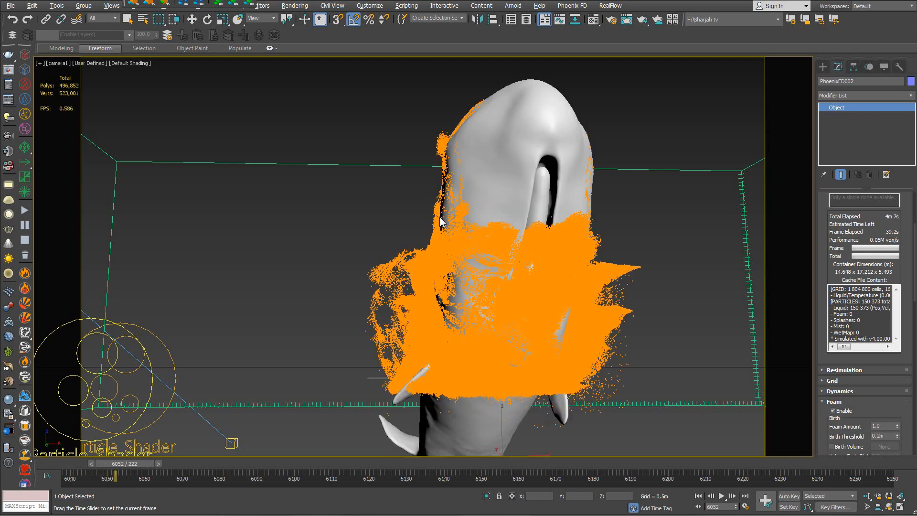
key(w)
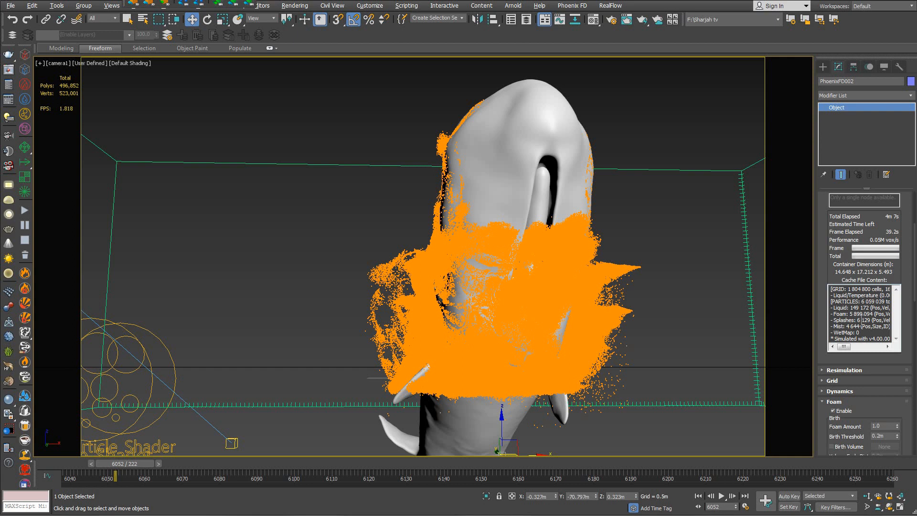
click(168, 463)
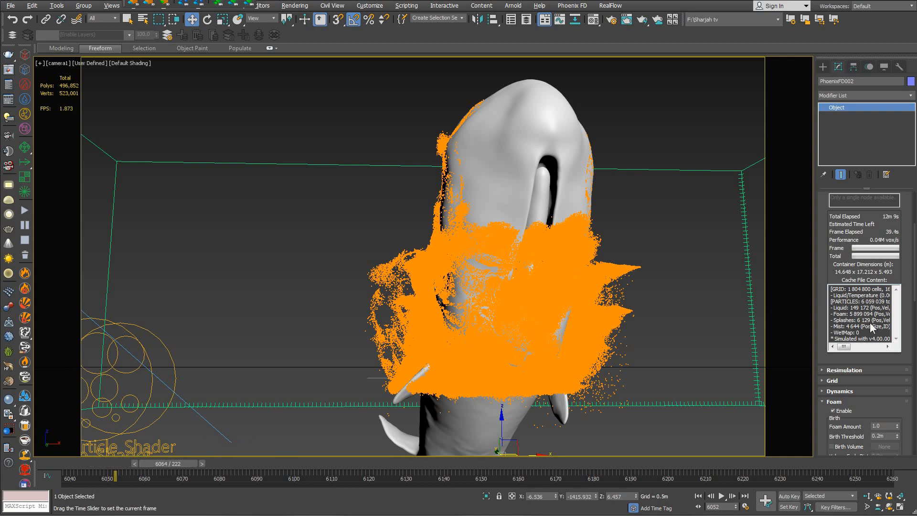
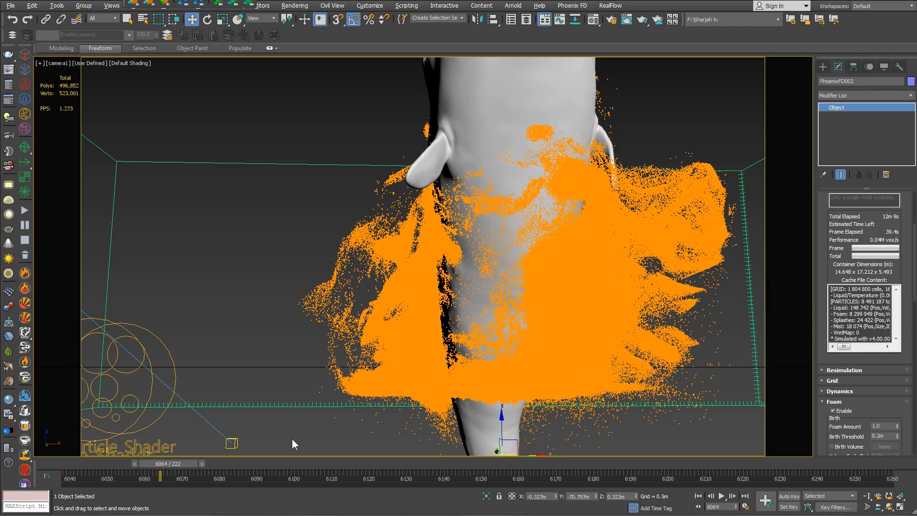
click(221, 461)
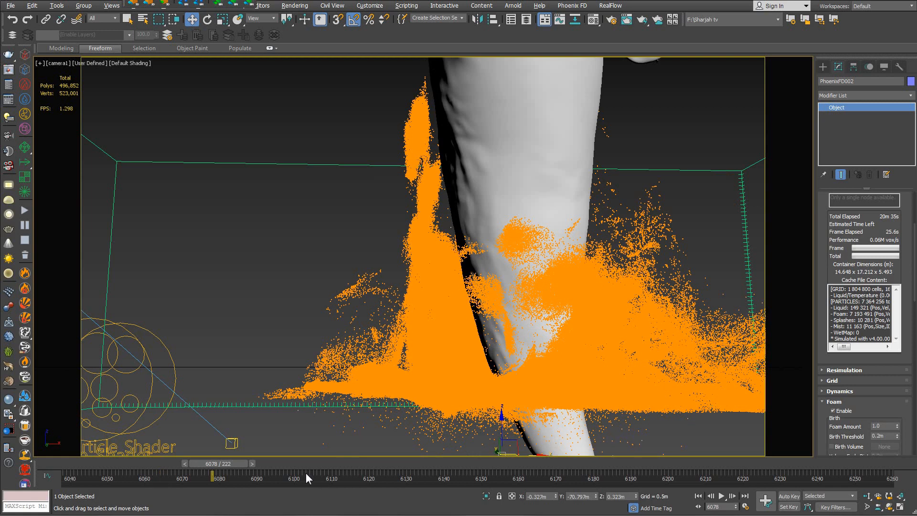
click(266, 463)
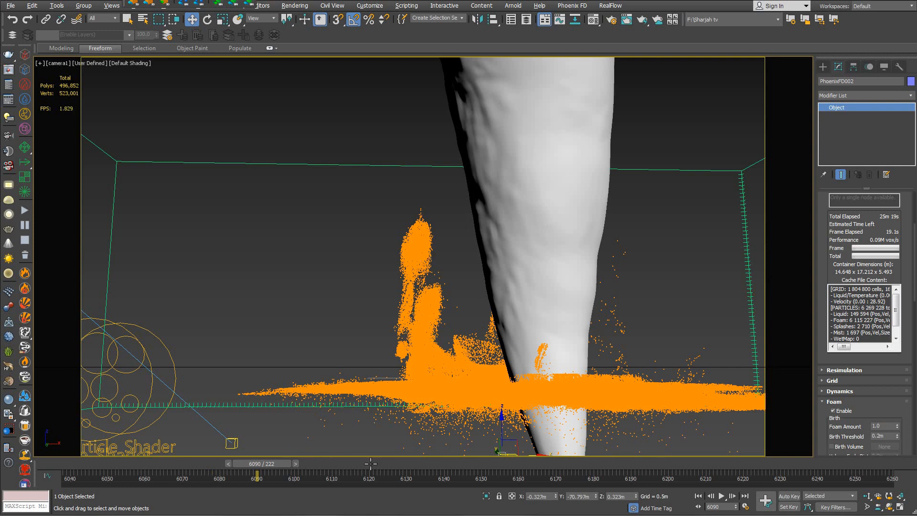
- Examine the foam particles at frames 6106, 6131 and 6145, and check the Foam parameters including Falling Speed
click(323, 464)
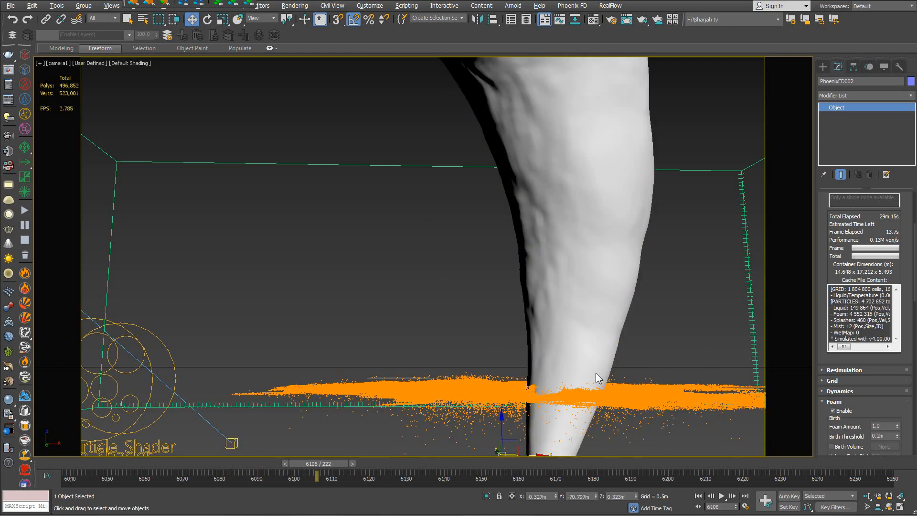
click(366, 464)
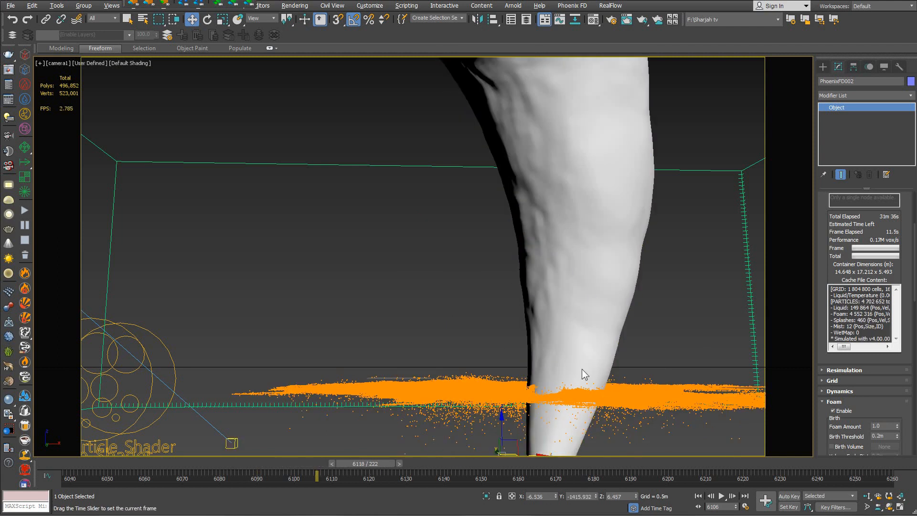
click(412, 465)
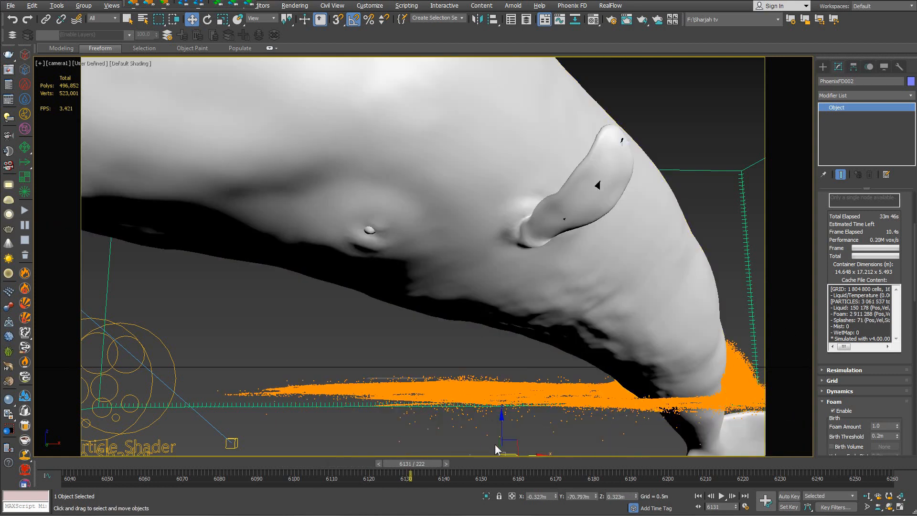
click(464, 466)
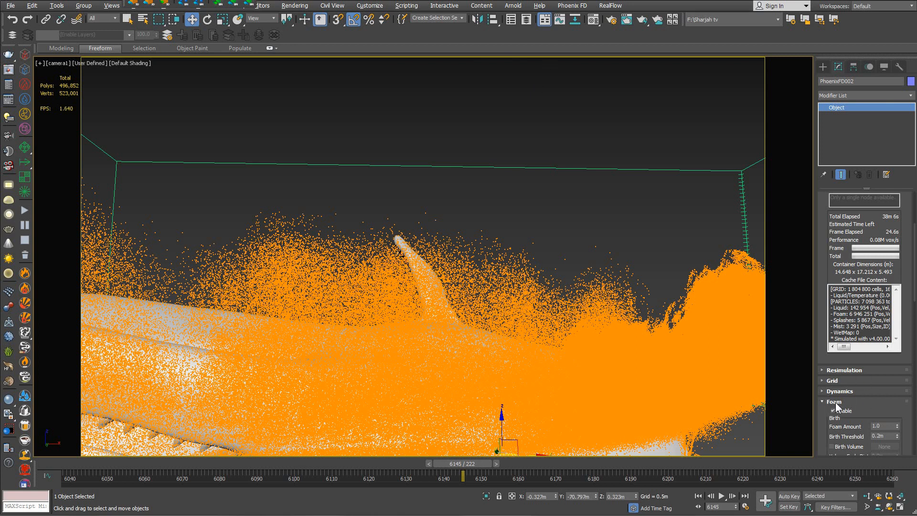
scroll(840, 403, down, 5)
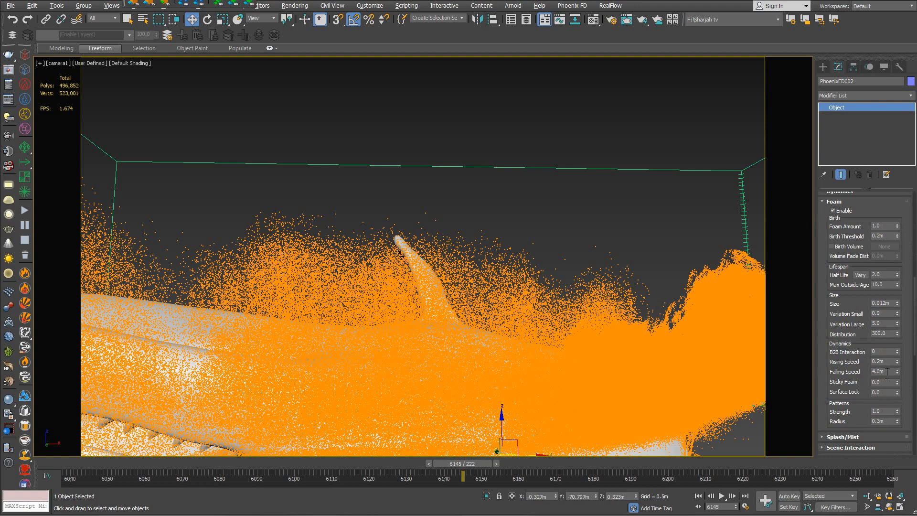
click(878, 372)
scroll(850, 235, up, 5)
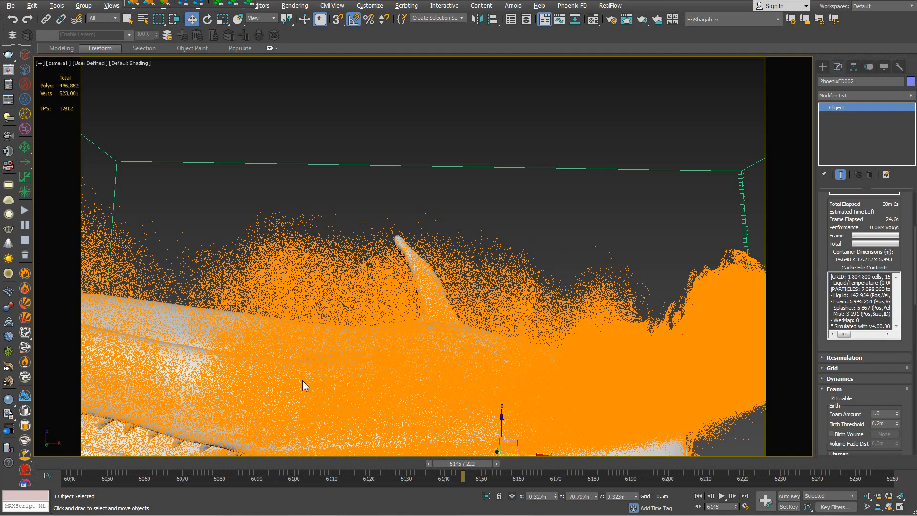
- Compare the foam particles and cache file counts at frames 6076, 6061 and 6049, and return to frame 6061
click(216, 463)
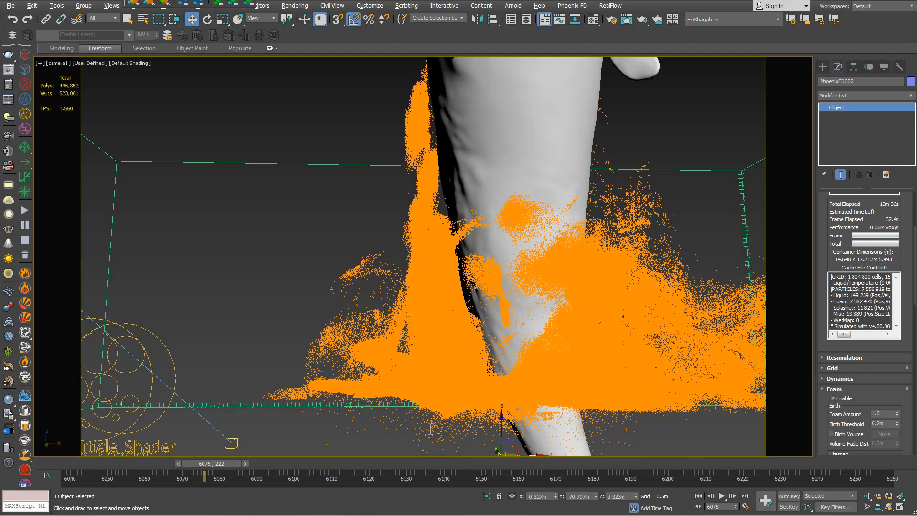
click(159, 463)
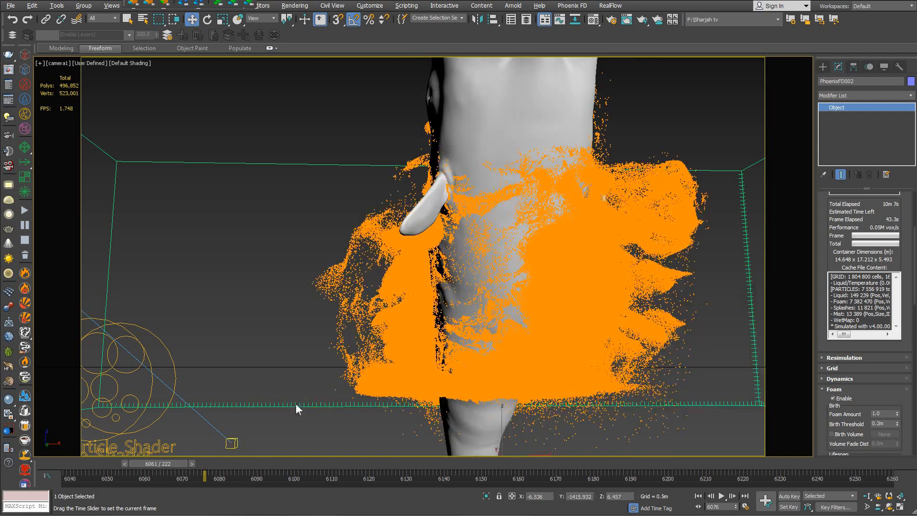
click(114, 463)
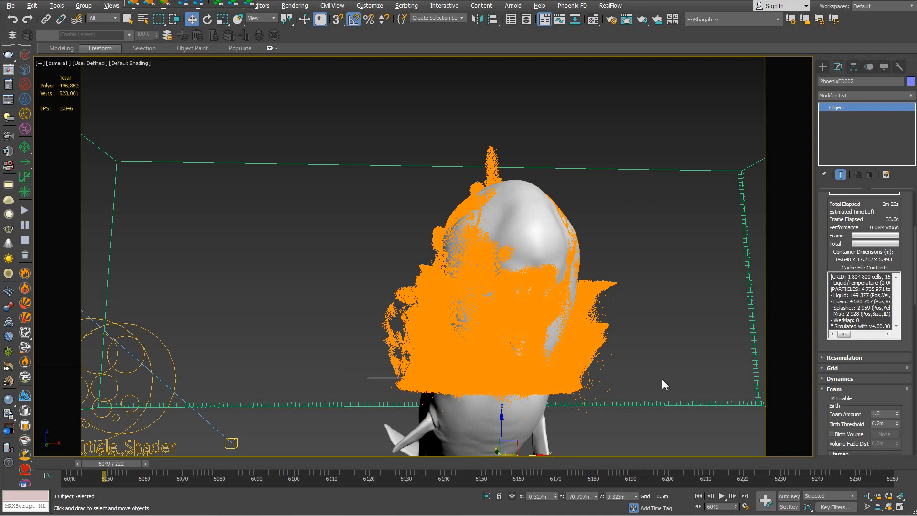
click(161, 464)
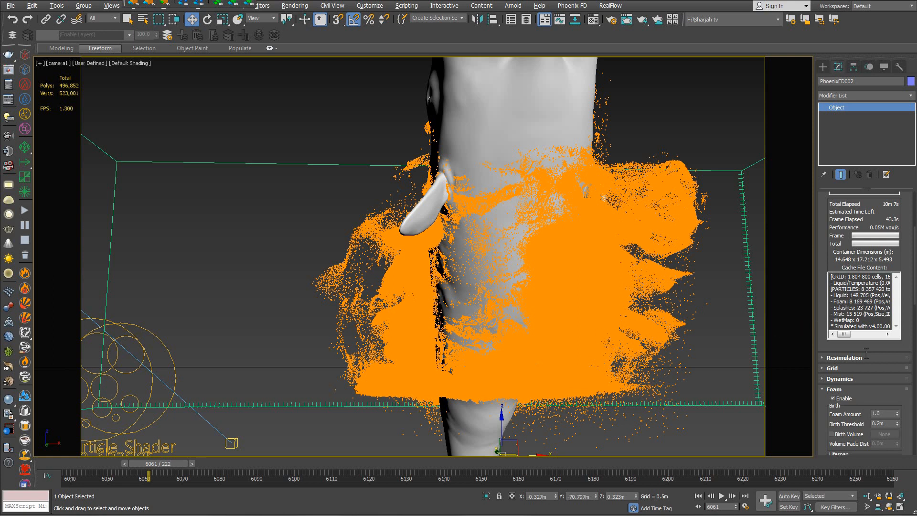
- Set the simulator's Foam Amount to 2.5 and look over the remaining Foam parameters
double_click(888, 414)
scroll(855, 394, down, 1)
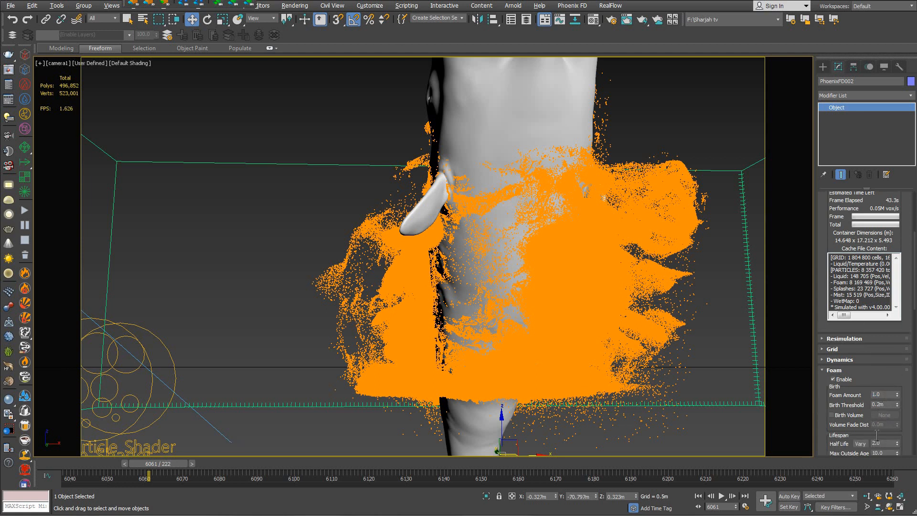
double_click(882, 396)
text(2.5)
scroll(838, 218, down, 3)
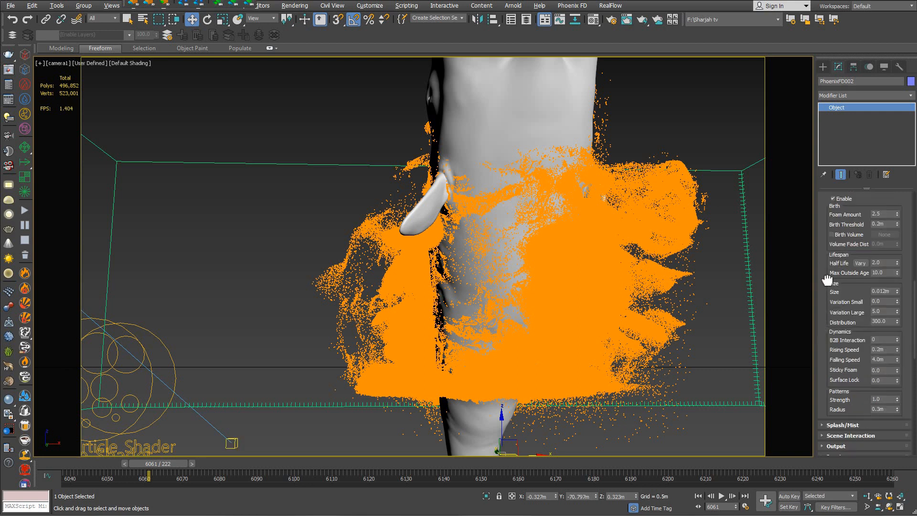
scroll(848, 399, up, 1)
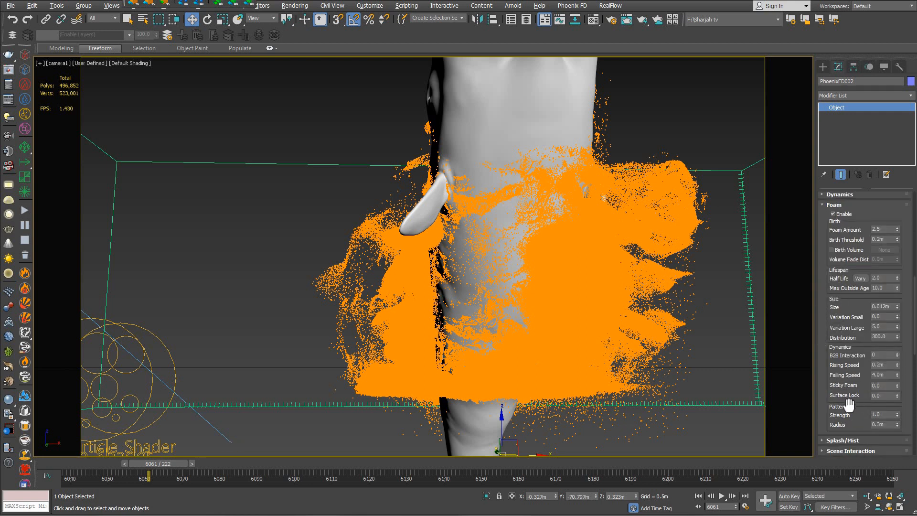
- Open the Splash/Mist settings and set Splash to Mist to 0.1
click(852, 441)
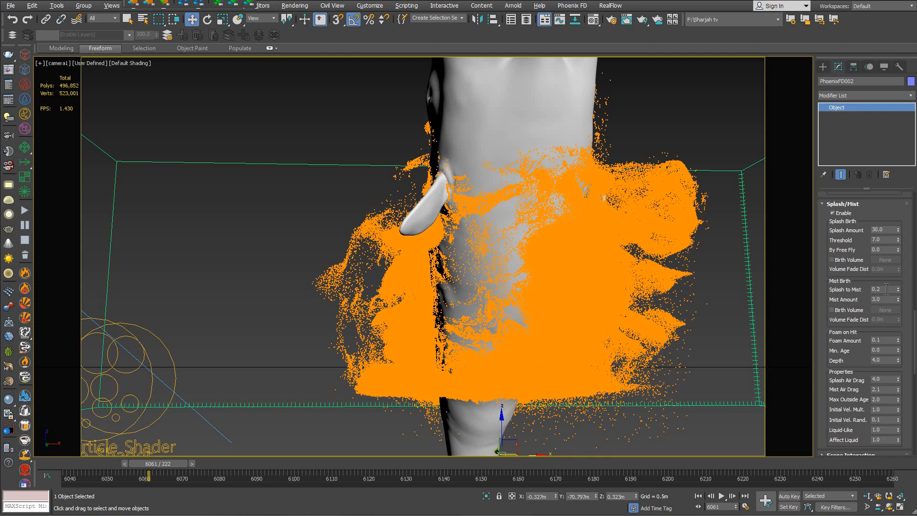
drag(882, 290, 866, 299)
text(.1)
key(Return)
scroll(888, 234, up, 2)
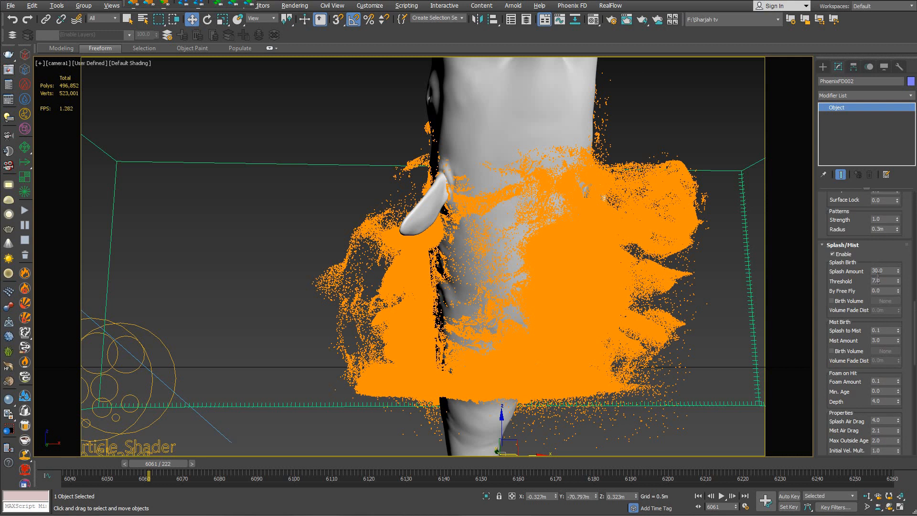
- Review the Splash Amount and Threshold values under Splash Birth, and close the Splash/Mist settings
double_click(879, 271)
click(884, 282)
double_click(884, 281)
key(shift+Tab)
click(854, 245)
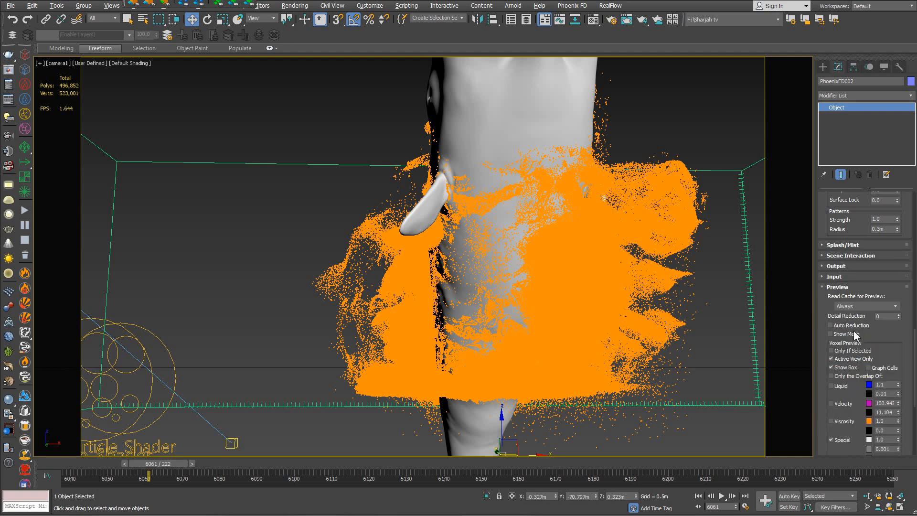
- Hide the Foam particles and show the Mist particles in the simulator's particle preview
scroll(855, 389, down, 5)
click(835, 385)
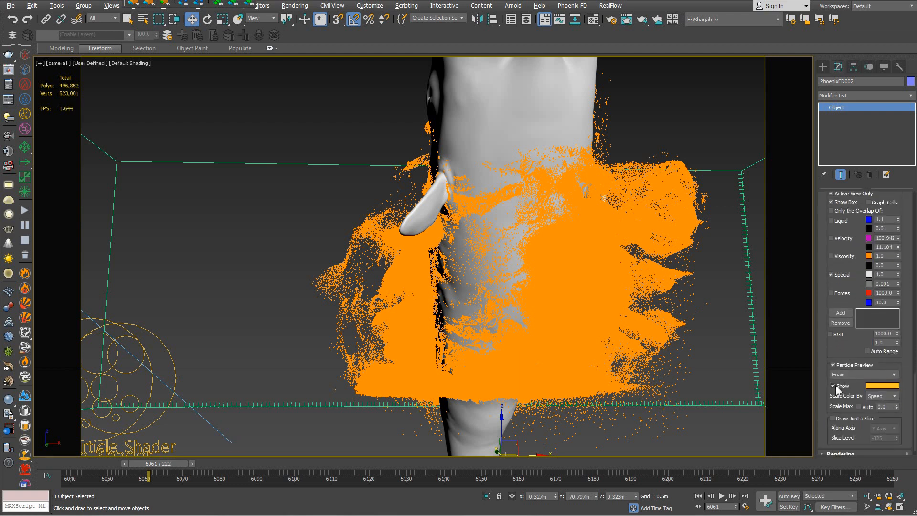
click(845, 374)
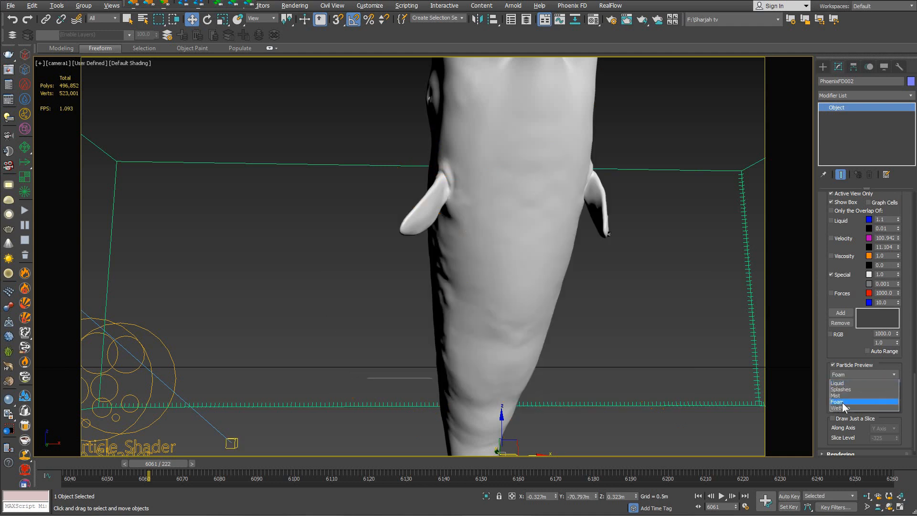
click(839, 395)
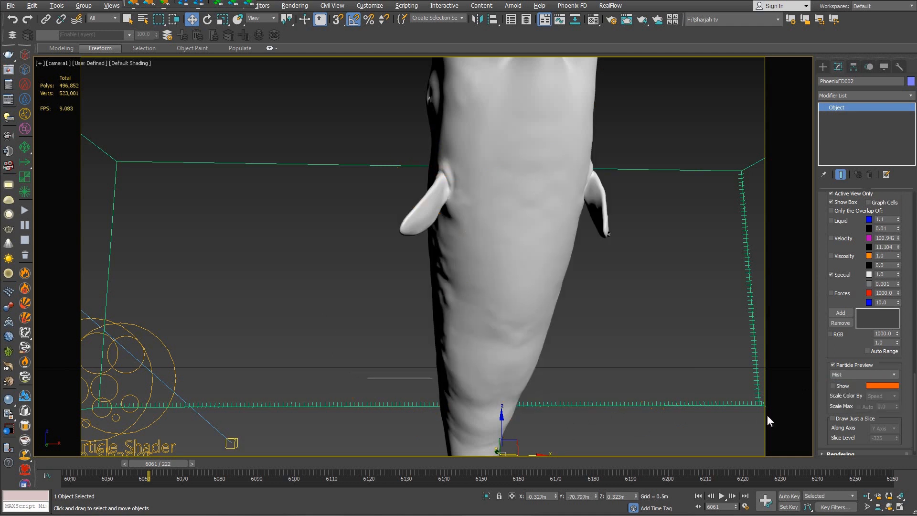
- Change the Mist particles' preview colour to a bright green with hue 99
click(870, 386)
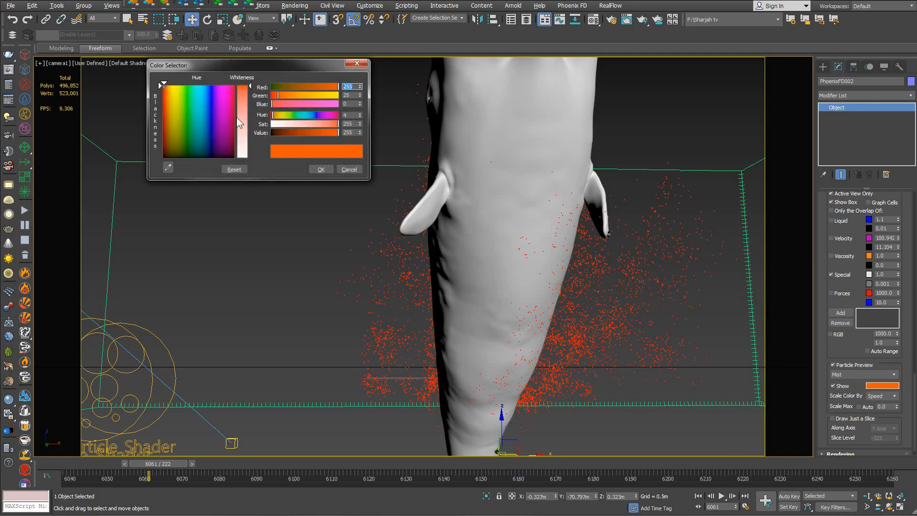
click(197, 85)
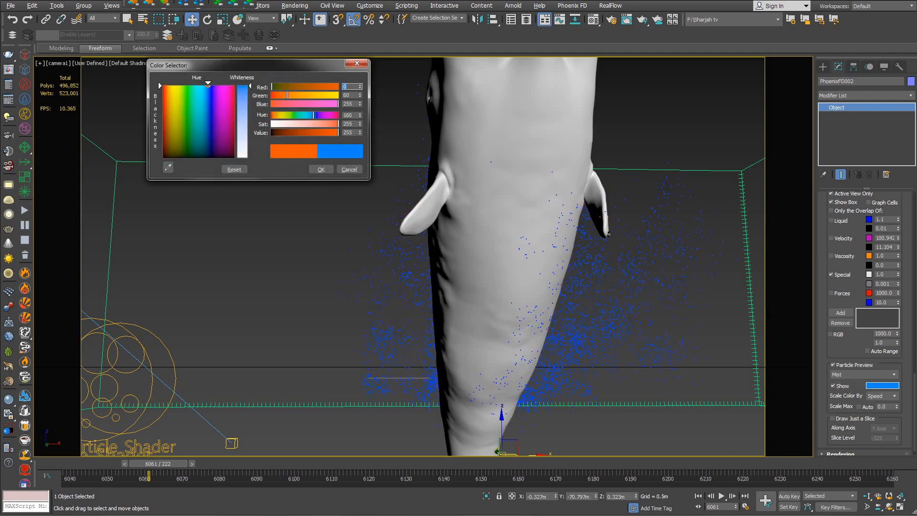
drag(196, 85, 188, 85)
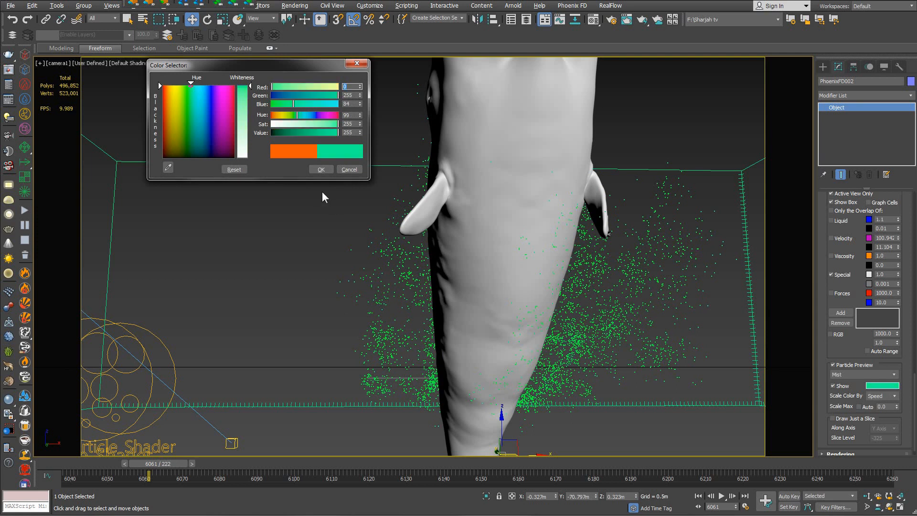
click(319, 170)
- Go to frame 6053 and show the Splashes particles together with the mist in the particle preview
click(64, 461)
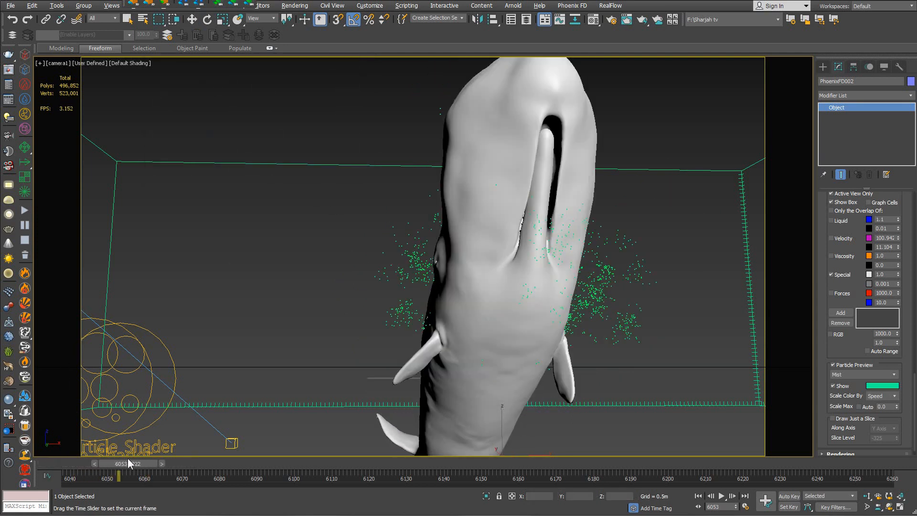
key(w)
click(837, 375)
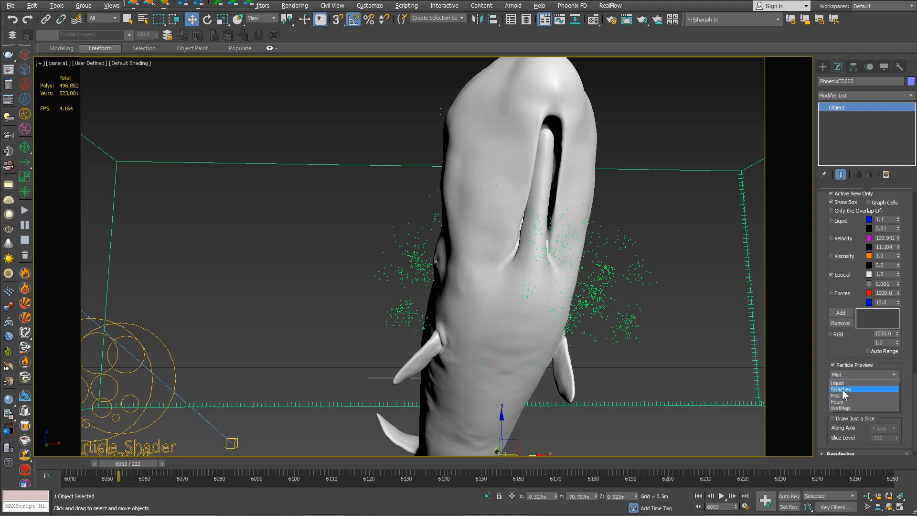
click(841, 388)
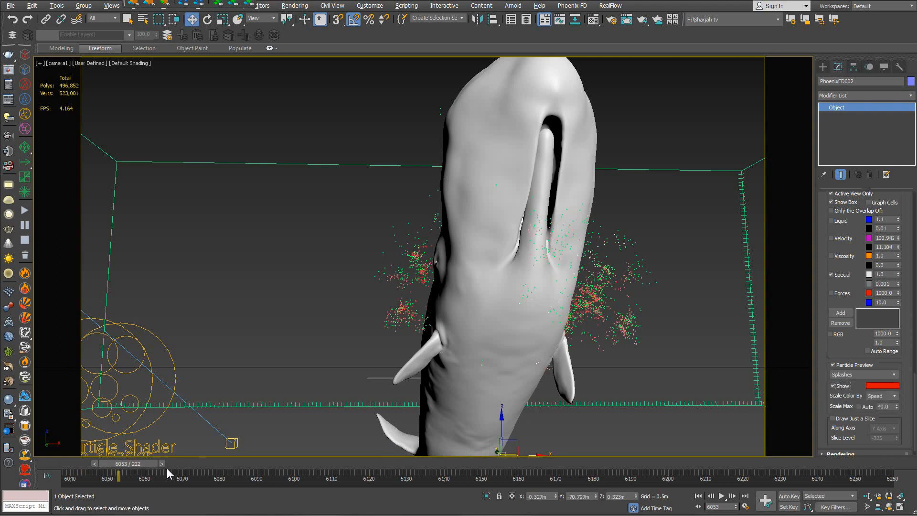
- Compare the splash and mist particles around the whale at frames 6052 and 6075
click(67, 465)
drag(84, 468, 124, 464)
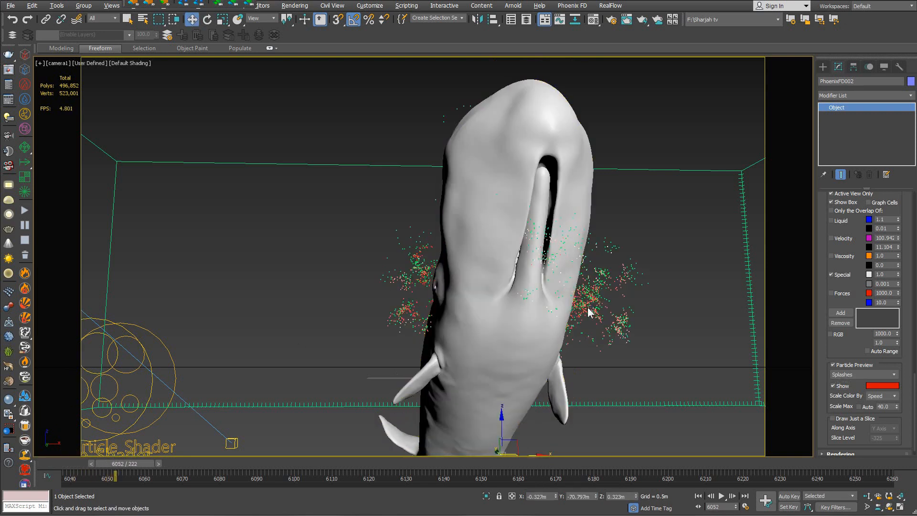
scroll(855, 267, up, 3)
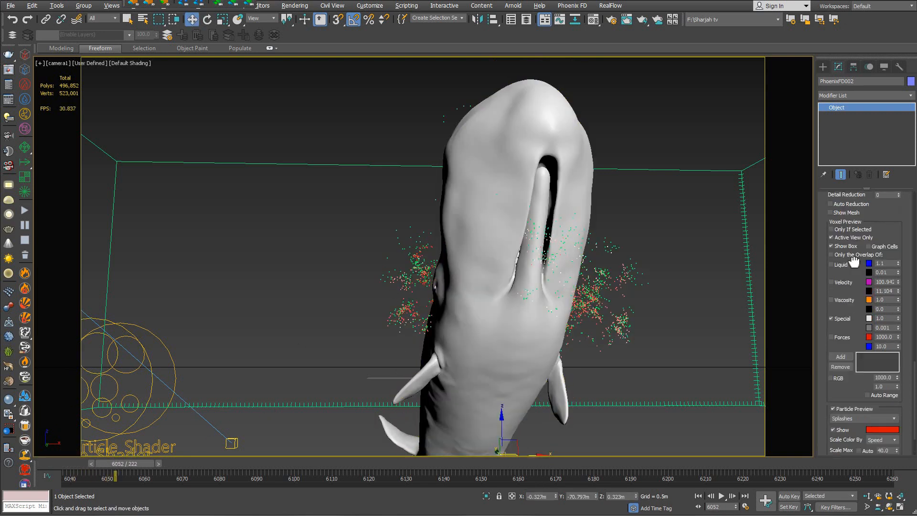
scroll(847, 322, down, 3)
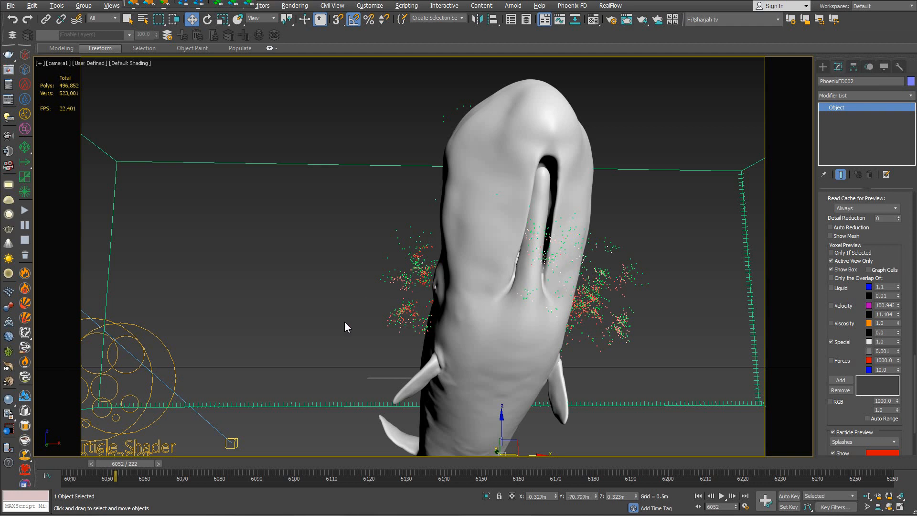
drag(139, 462, 214, 458)
key(w)
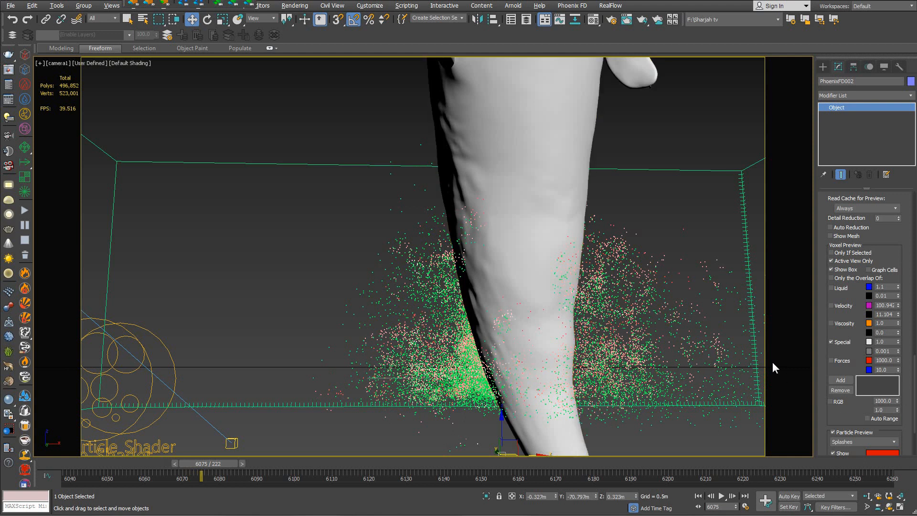
- Reopen the Splash/Mist settings and review the Mist Air Drag, Max Outside Age, birth and foam parameters
scroll(833, 308, up, 5)
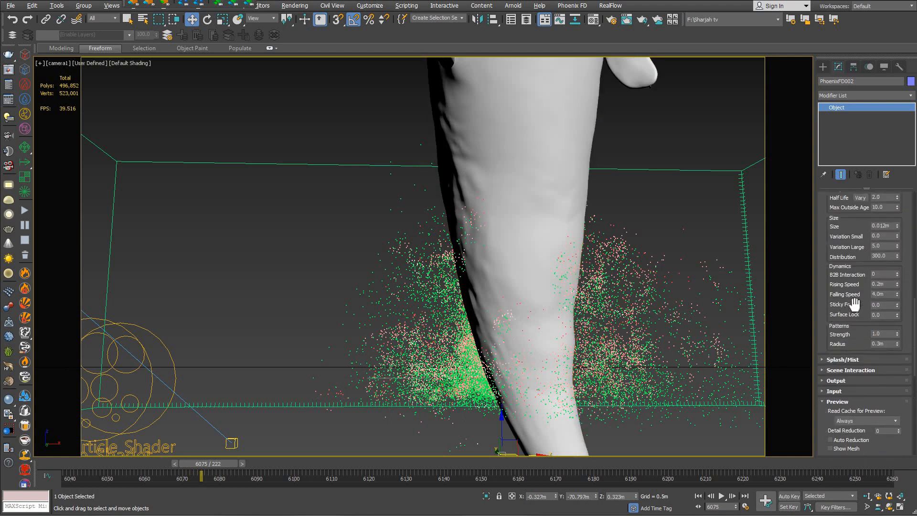
scroll(836, 315, up, 5)
scroll(839, 392, down, 5)
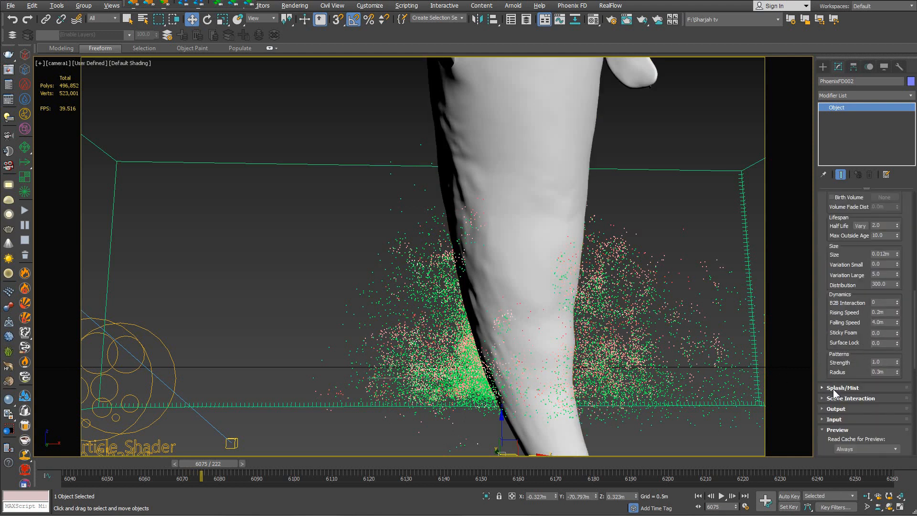
scroll(853, 394, down, 5)
scroll(867, 366, down, 3)
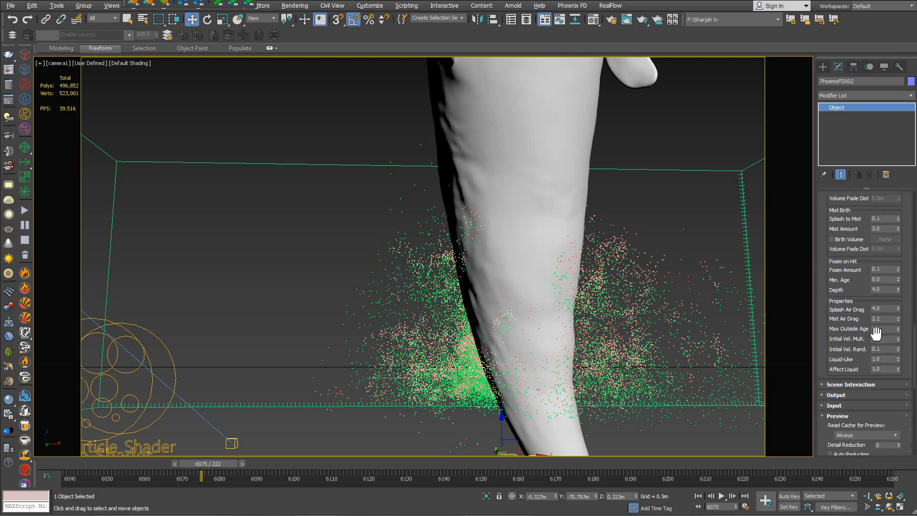
click(885, 329)
click(889, 319)
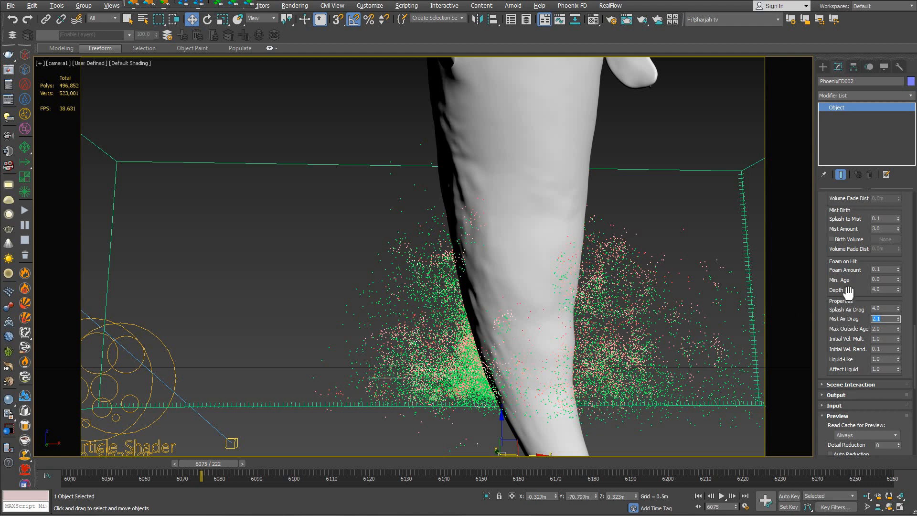
drag(841, 286, 689, 362)
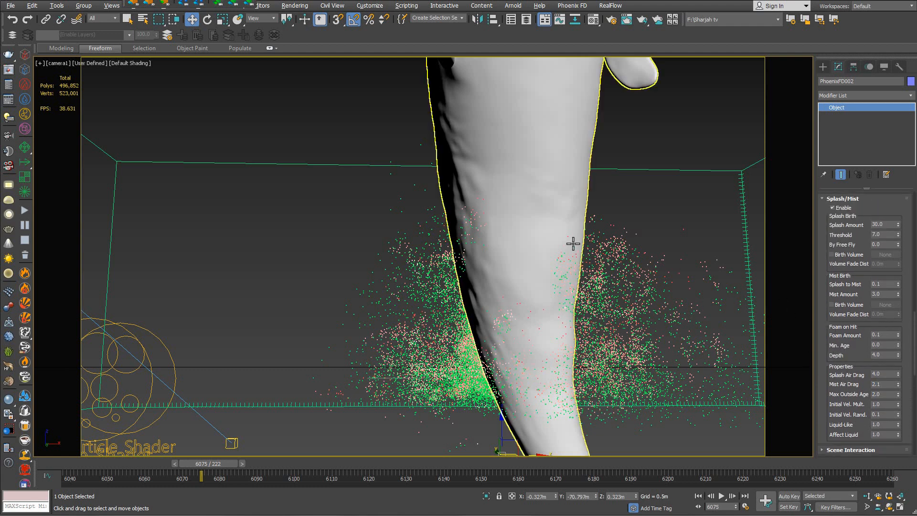
scroll(829, 313, up, 5)
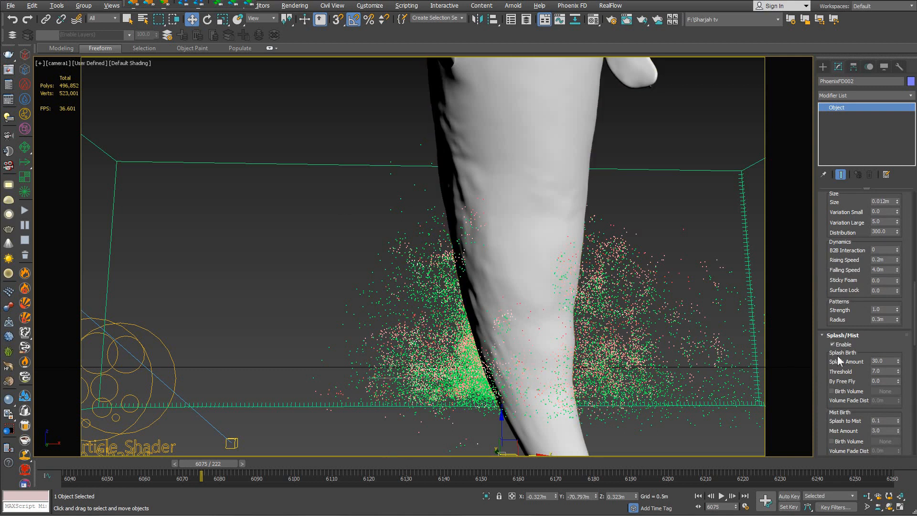
- Show the Foam particles in the particle preview together with the splashes and mist
drag(855, 353, 881, 132)
scroll(826, 384, down, 7)
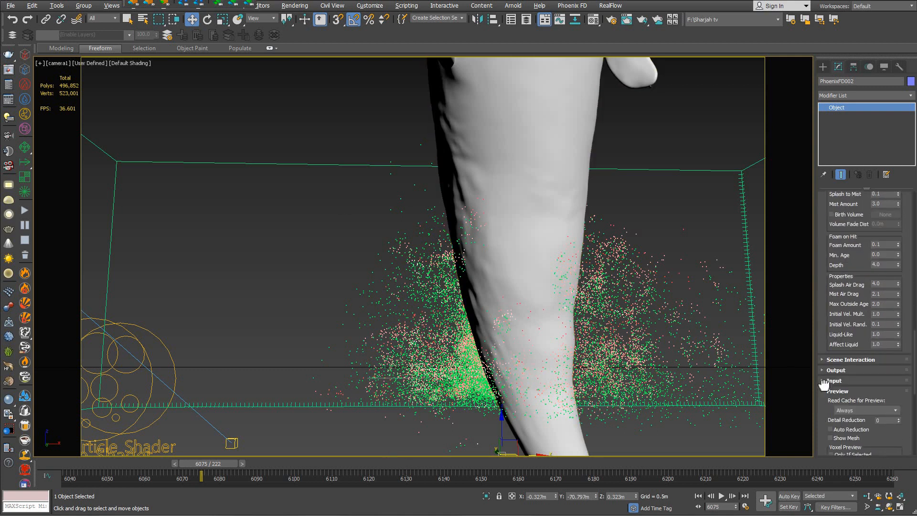
scroll(850, 403, down, 3)
click(858, 361)
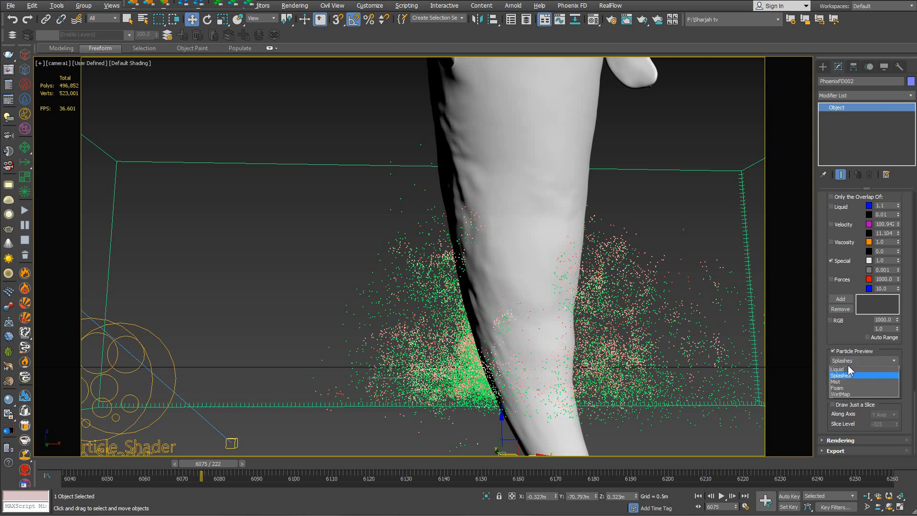
click(843, 389)
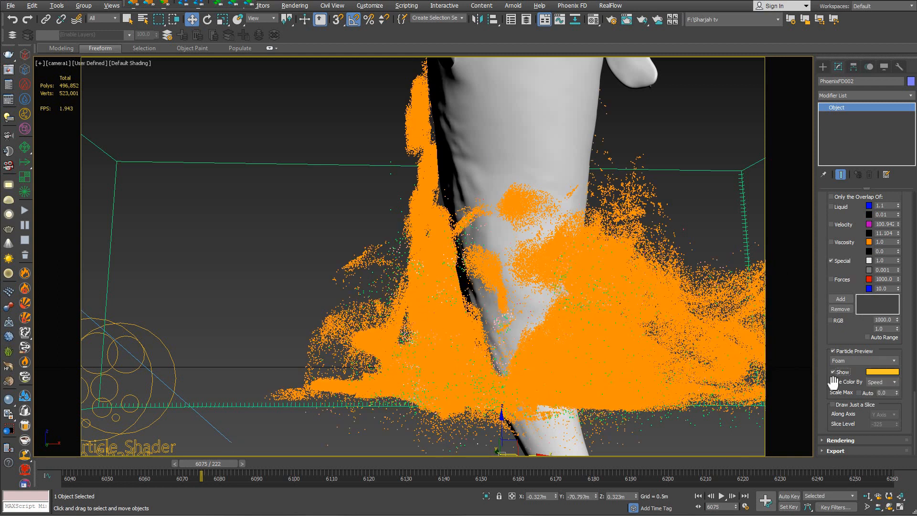
- Review the simulator's Splash/Mist, Foam and Dynamics parameters, and collapse the Foam and Splash/Mist settings
scroll(840, 306, up, 5)
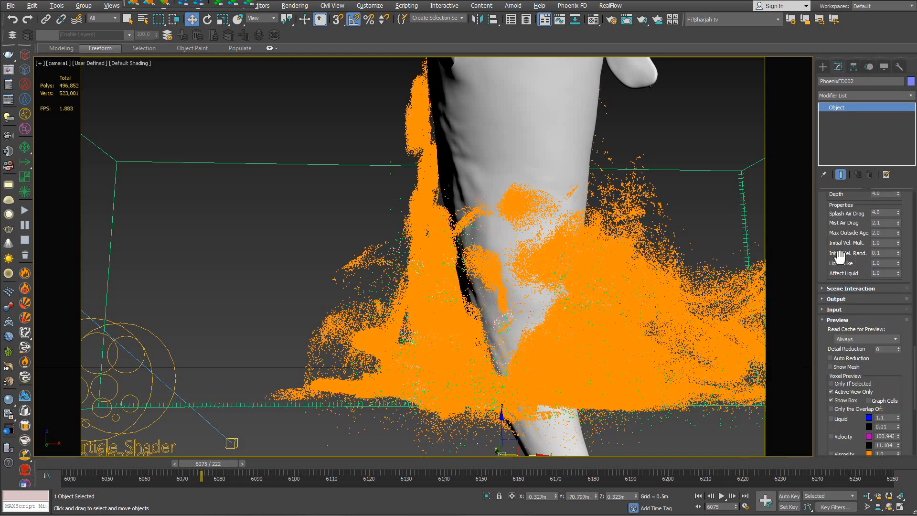
scroll(838, 288, up, 5)
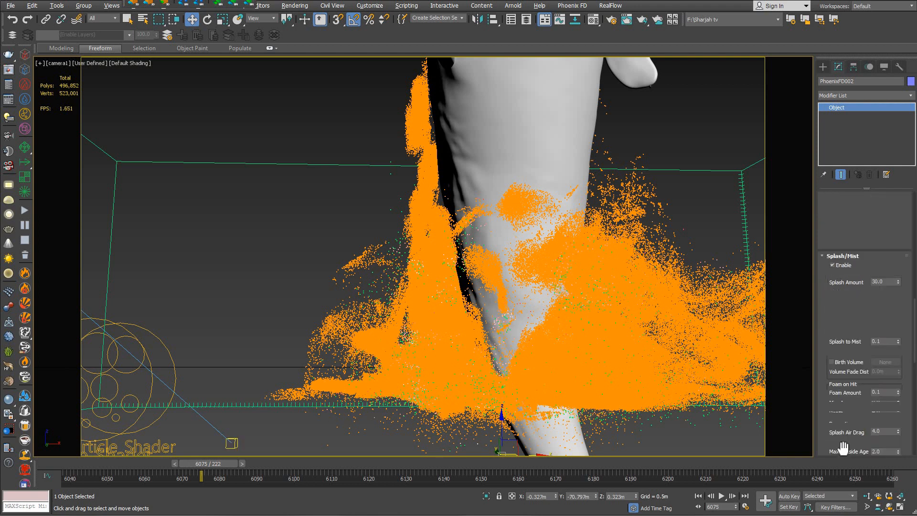
scroll(853, 267, up, 3)
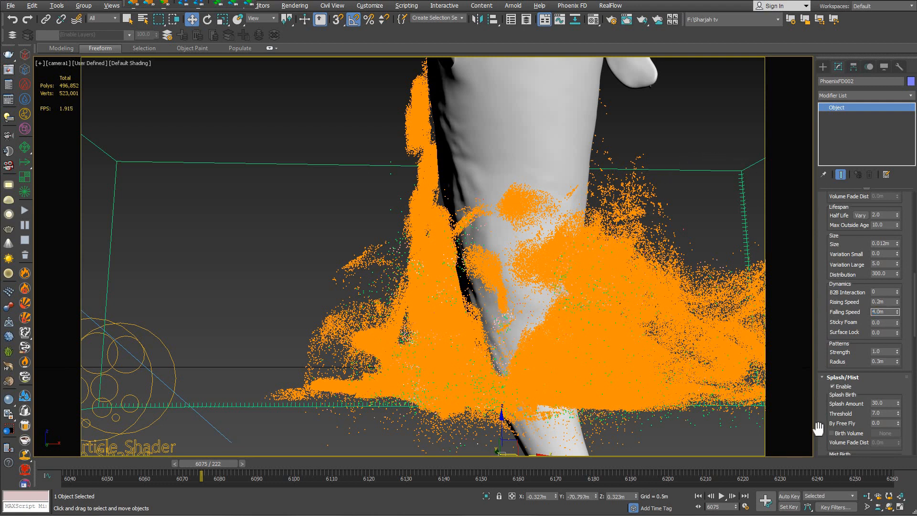
scroll(818, 428, up, 5)
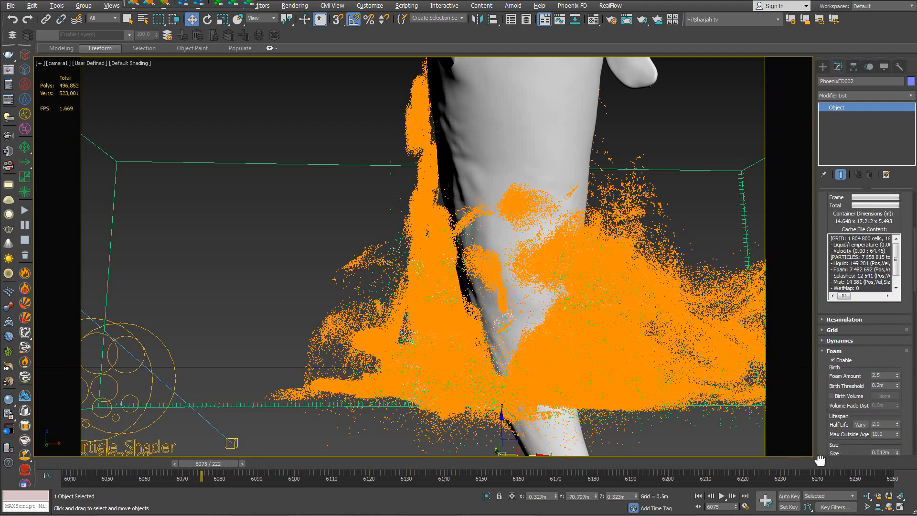
click(838, 343)
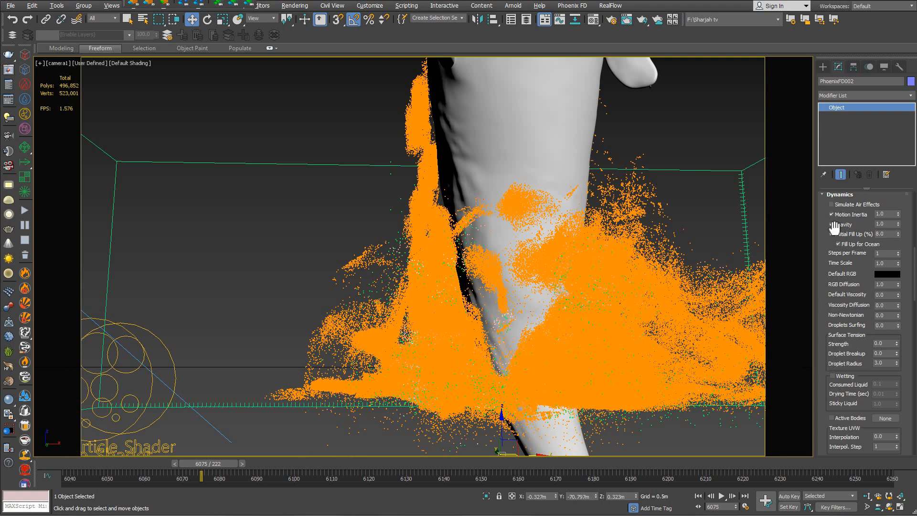
scroll(884, 382, down, 5)
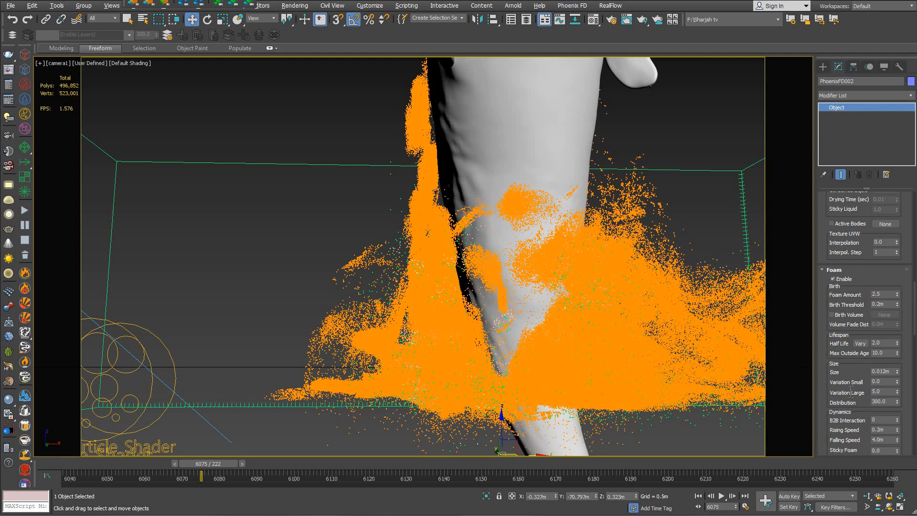
click(848, 271)
click(854, 321)
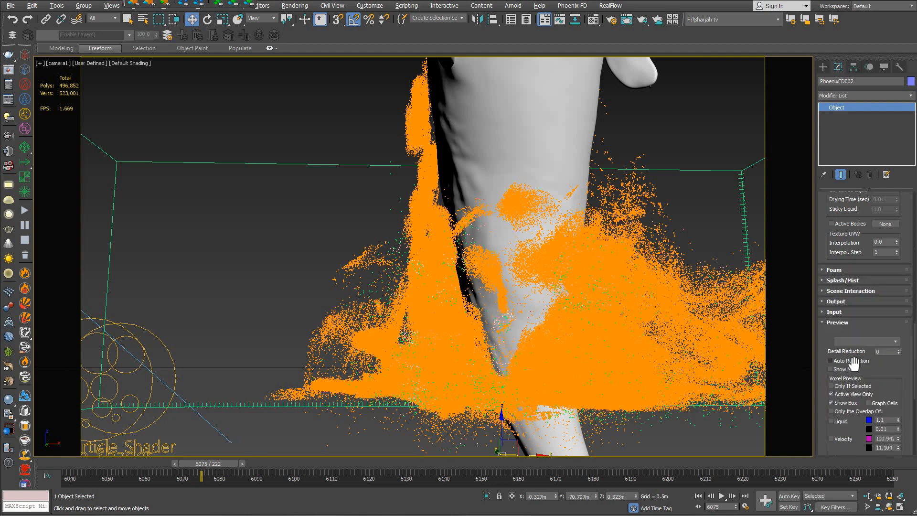
scroll(841, 406, down, 5)
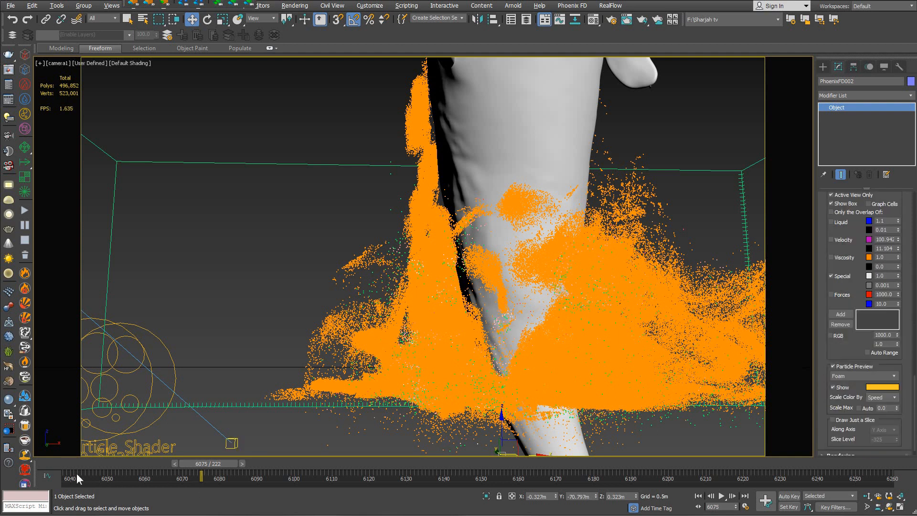
- Return to the first frame, 6038, and disable foam generation in the simulator's Foam settings
key(Home)
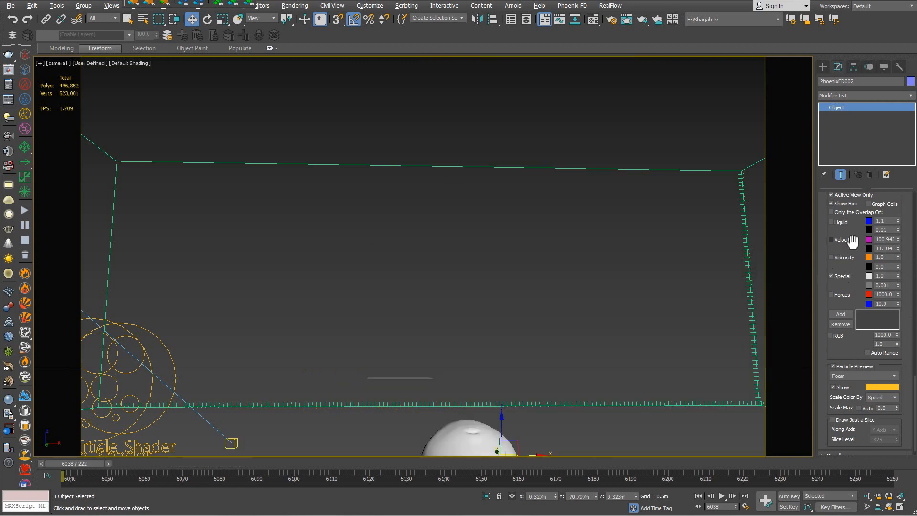
drag(855, 235, 856, 238)
scroll(850, 244, up, 10)
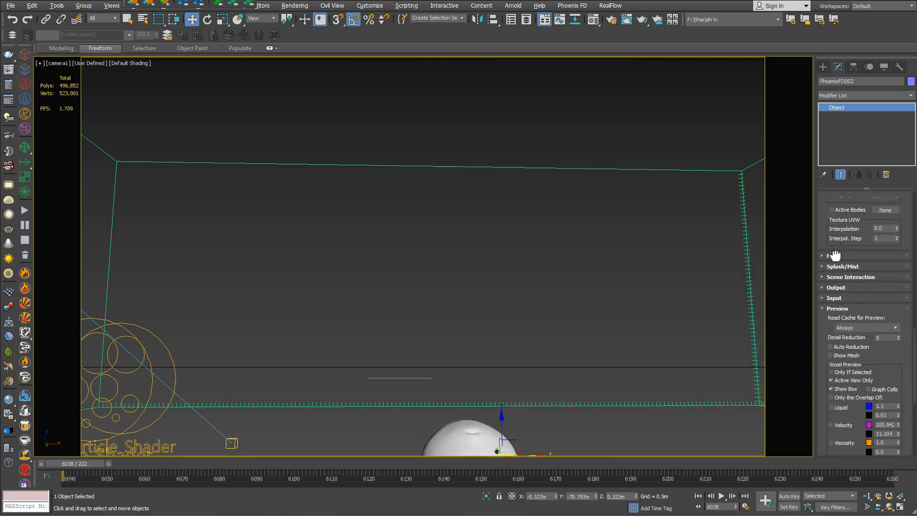
click(840, 370)
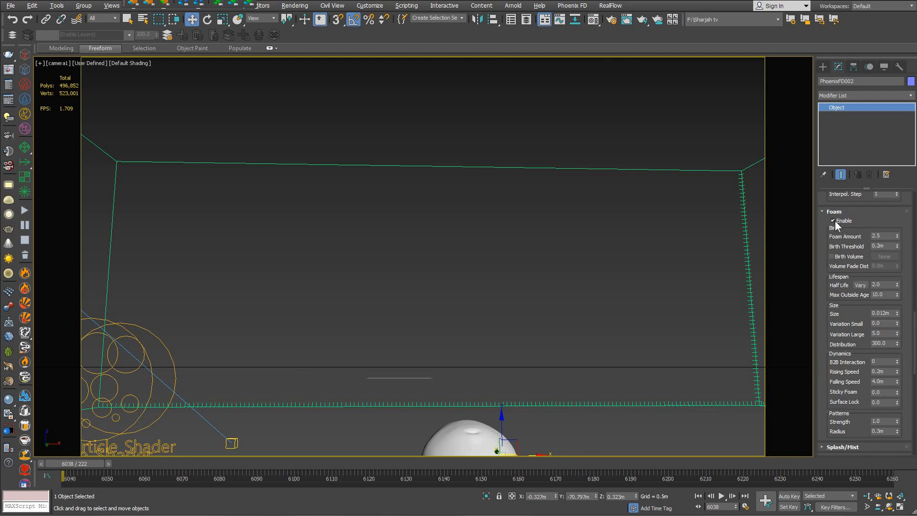
drag(881, 222, 871, 68)
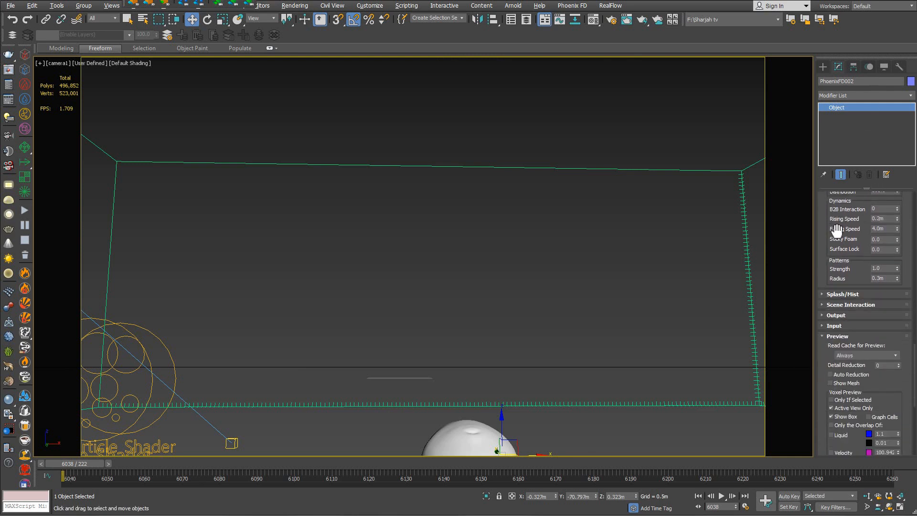
- In the Splash/Mist settings, set Splash to Mist to 0.0 and the Foam on Hit amount to 0.0
click(846, 294)
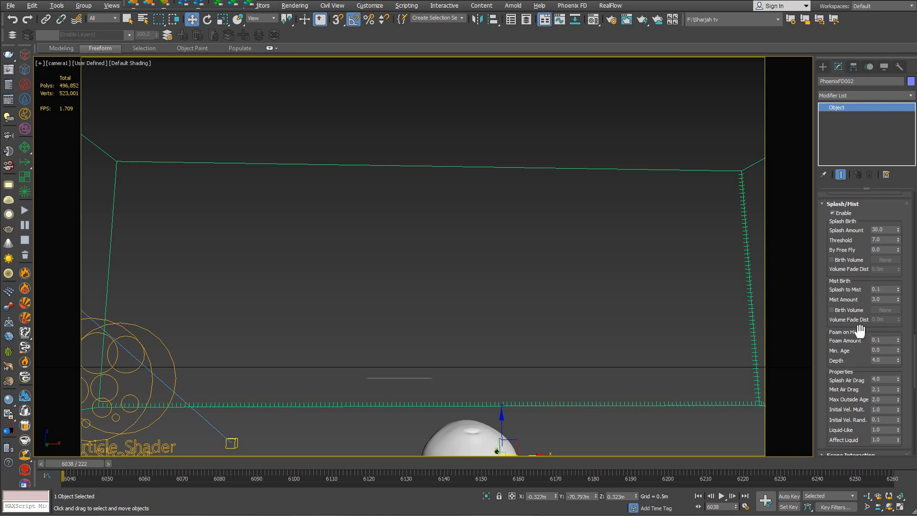
right_click(899, 289)
drag(830, 370, 839, 262)
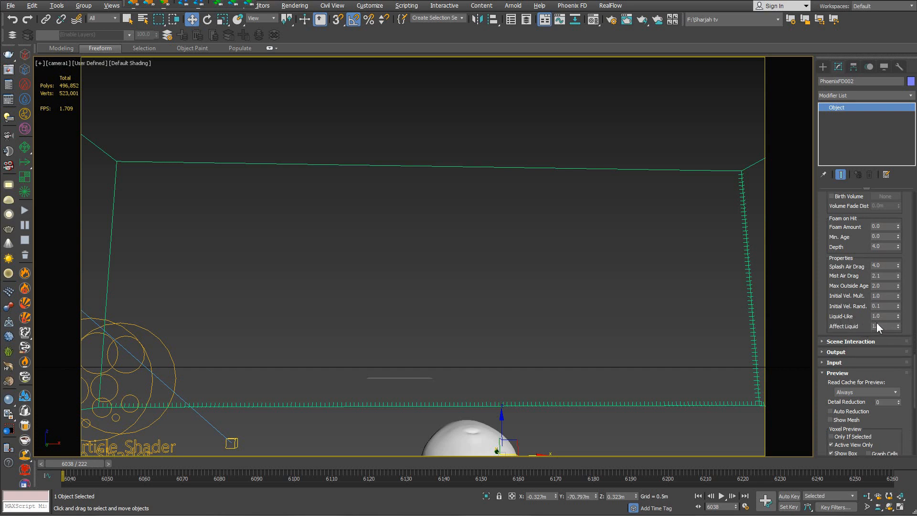
drag(827, 289, 823, 412)
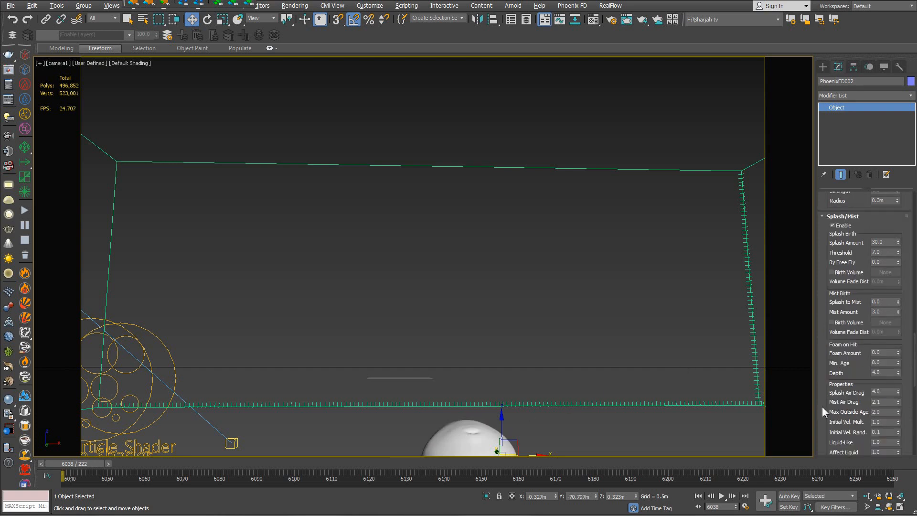
- Review the Splash/Mist birth and property values, and set Liquid-Like to 0.1
scroll(827, 254, down, 5)
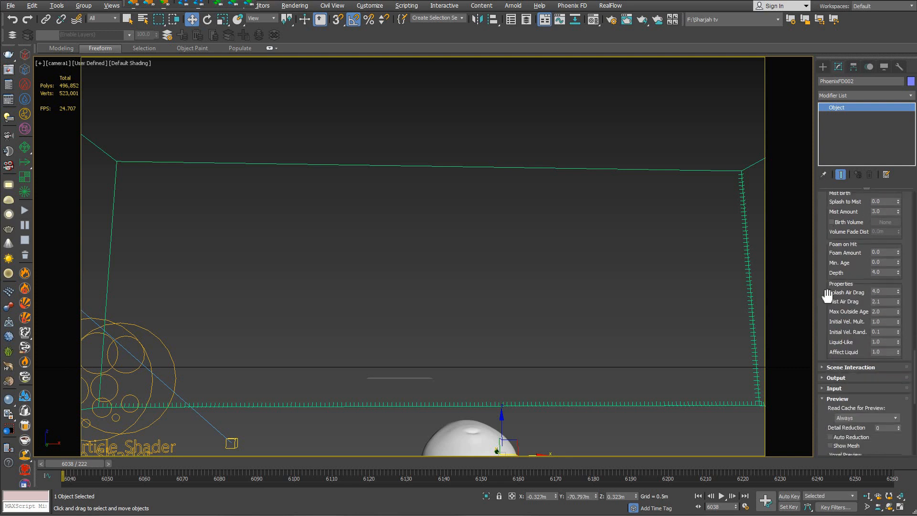
drag(828, 283, 826, 371)
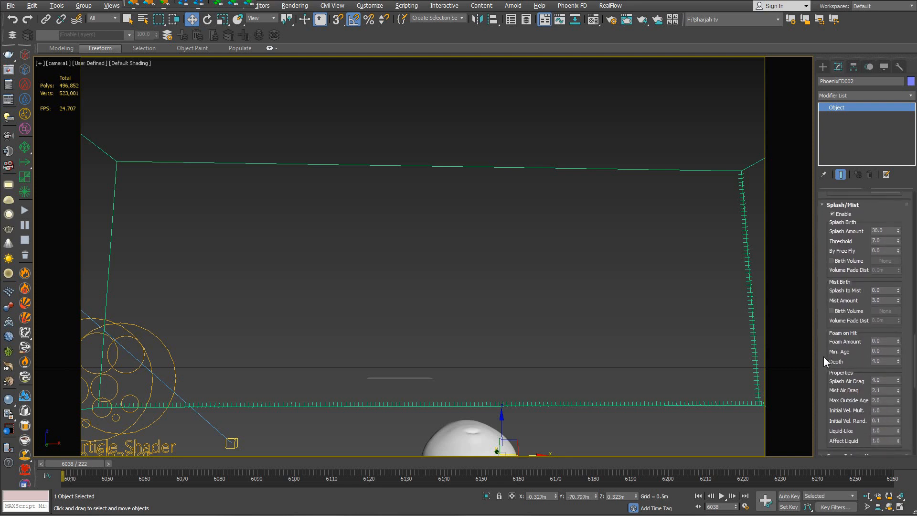
scroll(839, 358, down, 4)
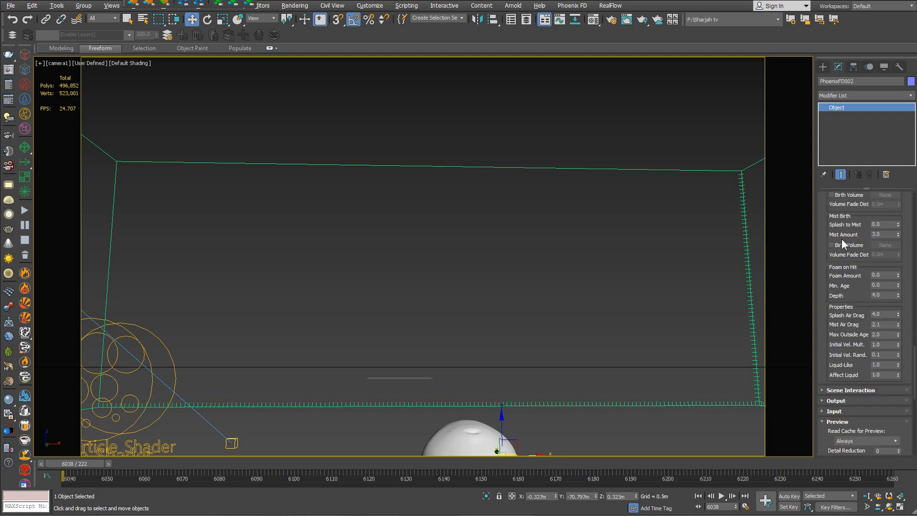
drag(833, 302, 833, 372)
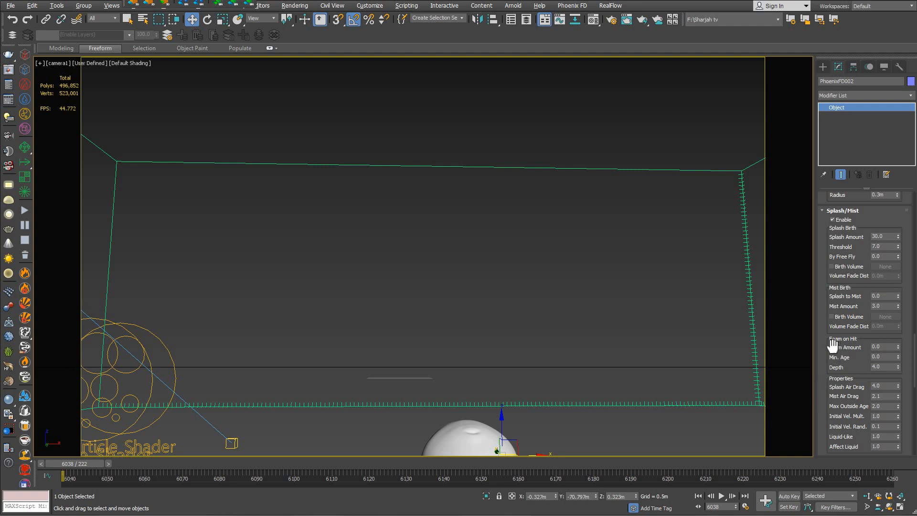
scroll(835, 342, down, 3)
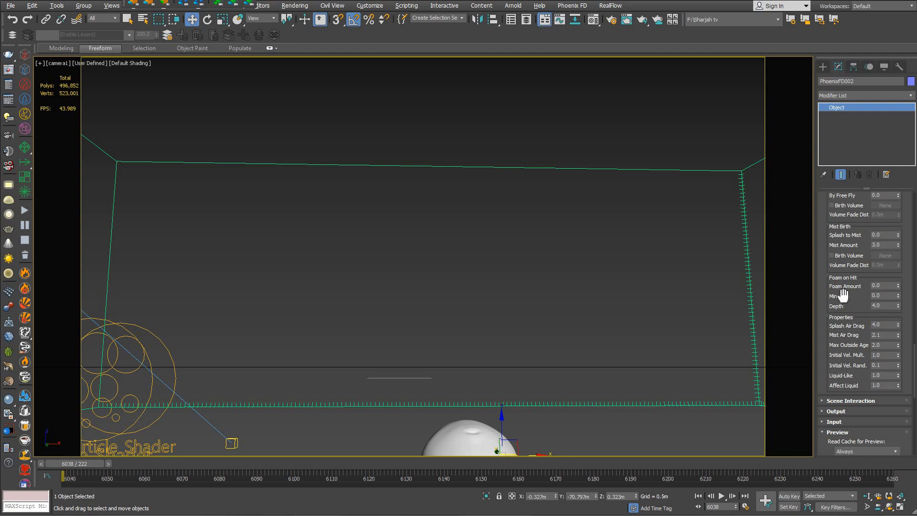
scroll(841, 335, down, 3)
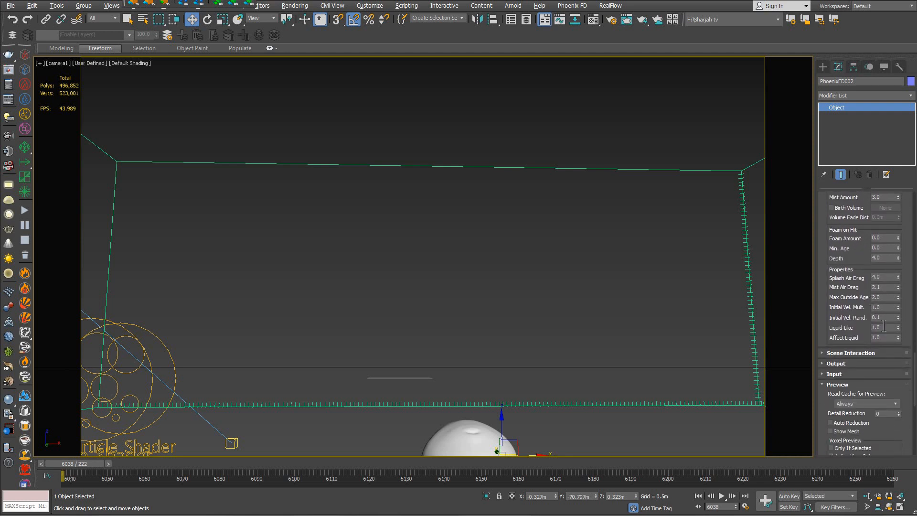
double_click(885, 328)
text(0.1)
key(Return)
- Enable Particle Resimulation for Splash and Mist only, with Foam and Wetting switched off
scroll(836, 244, up, 10)
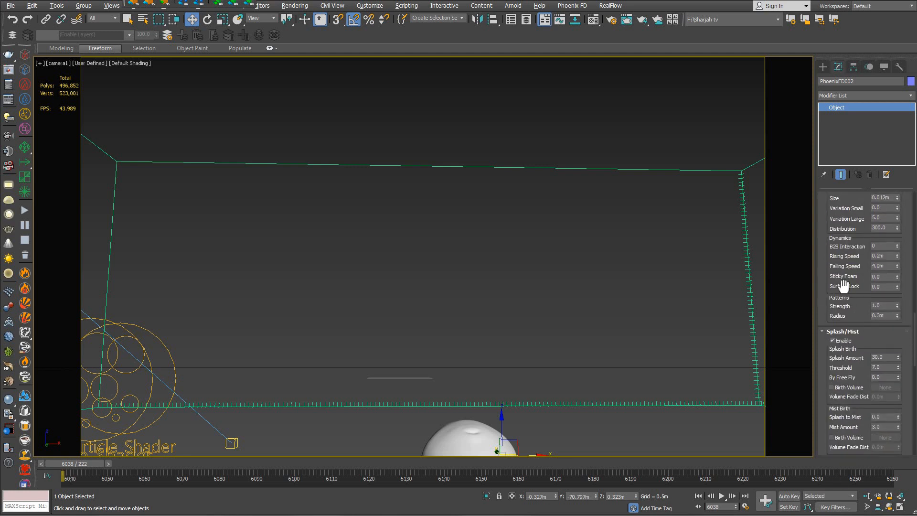
scroll(836, 311, down, 3)
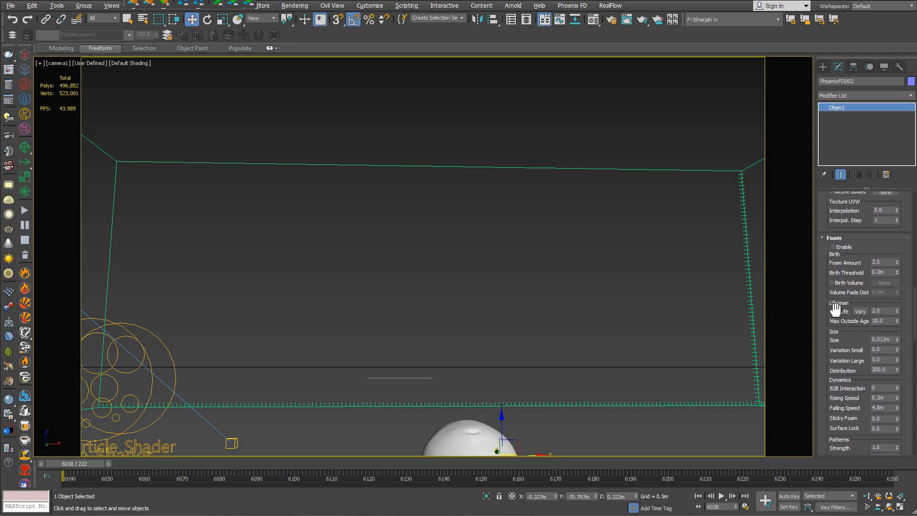
drag(834, 306, 818, 432)
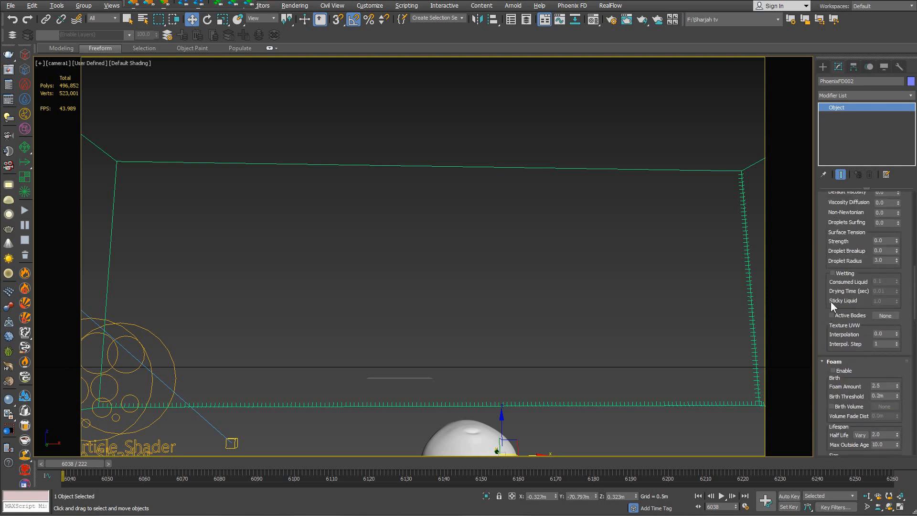
scroll(830, 302, up, 15)
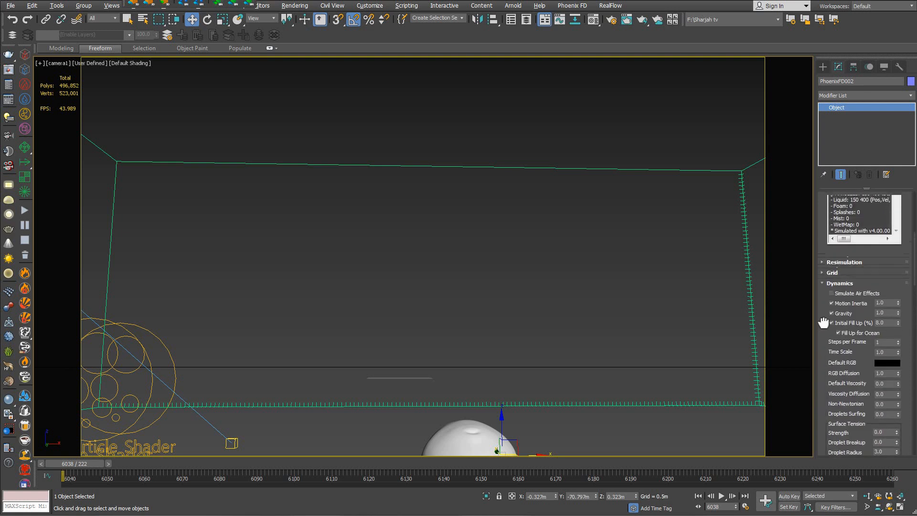
scroll(824, 322, up, 5)
click(839, 310)
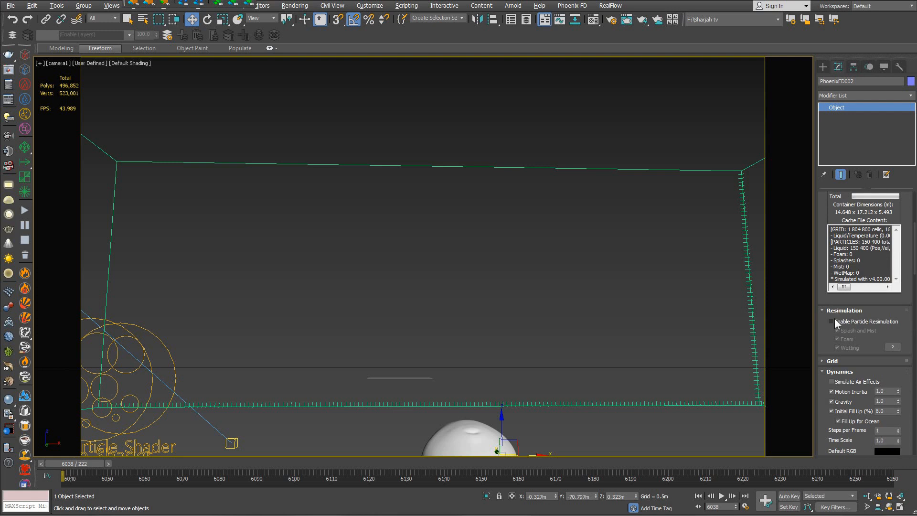
scroll(836, 329, down, 2)
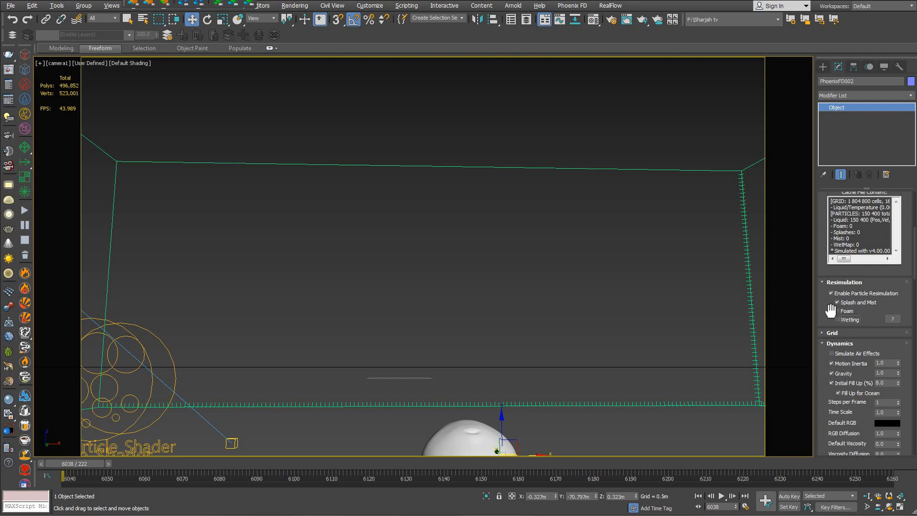
scroll(832, 310, down, 4)
drag(826, 259, 827, 308)
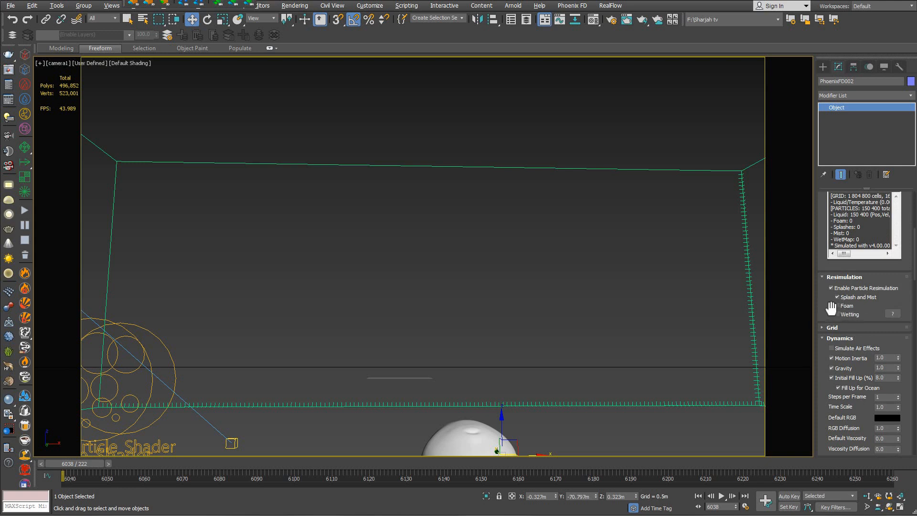
- Try to start the splash and mist particle resimulation, and dismiss the resulting message
scroll(830, 308, up, 4)
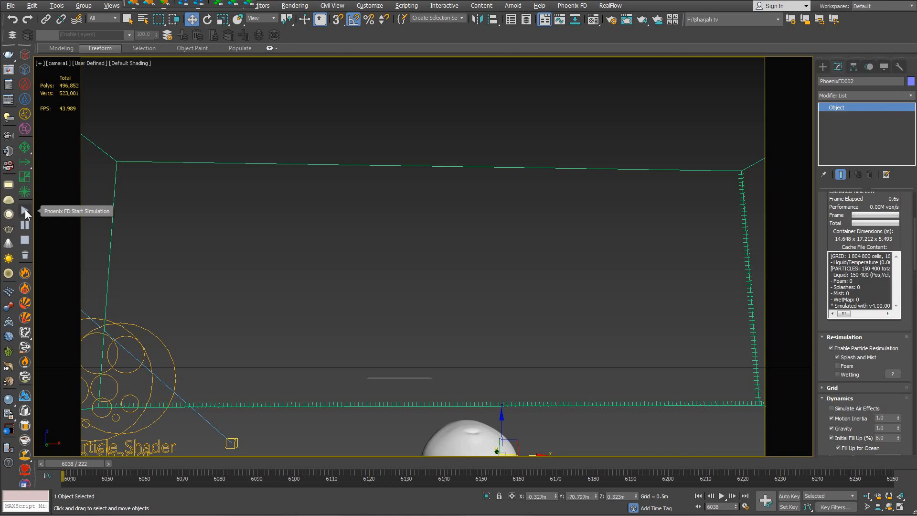
click(25, 211)
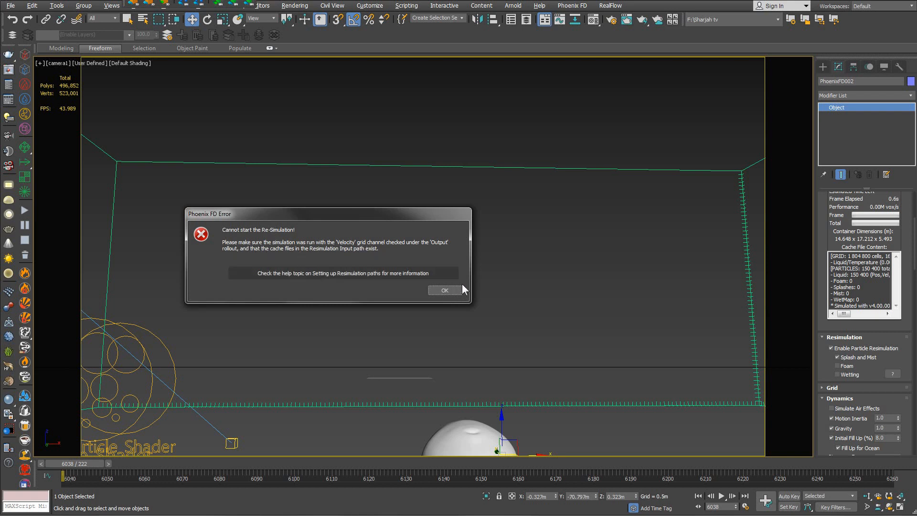
click(445, 290)
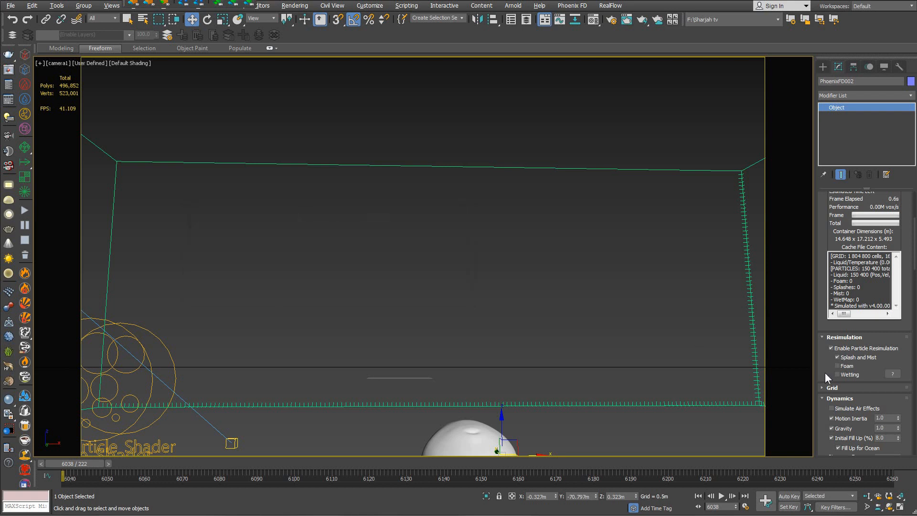
scroll(825, 371, down, 10)
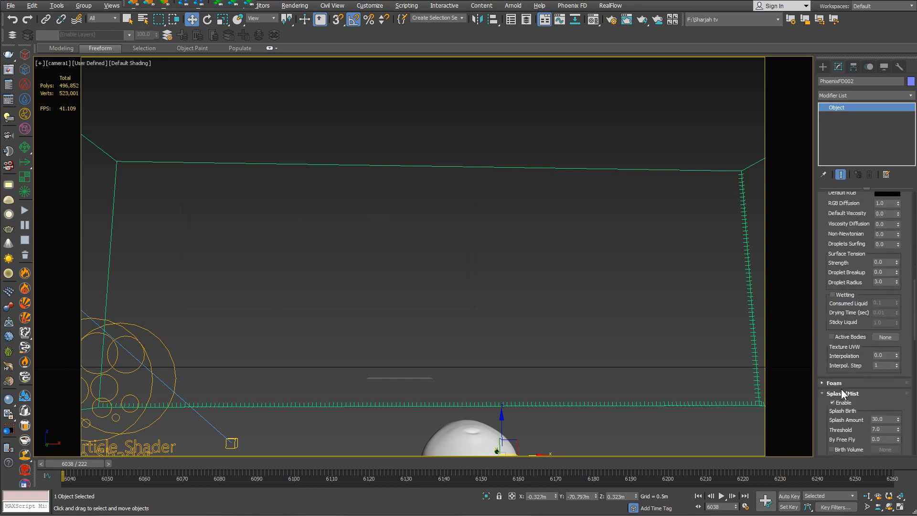
- Enable the Velocity output grid channel for the ocean simulator, and collapse its Splash/Mist settings
click(849, 395)
scroll(825, 369, down, 5)
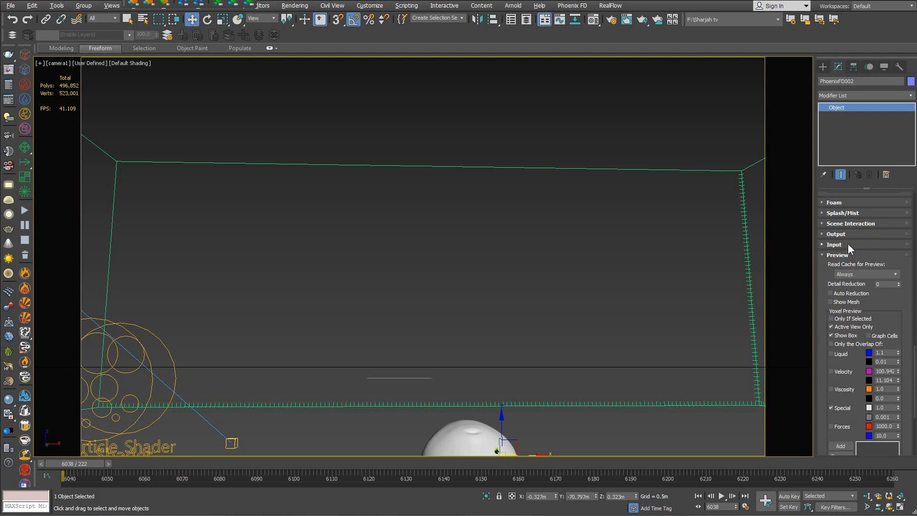
click(847, 234)
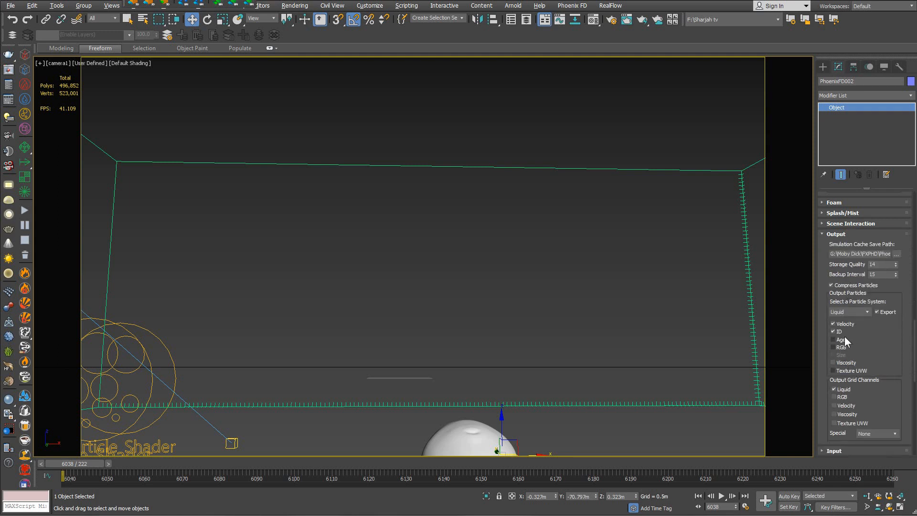
click(834, 405)
scroll(889, 351, up, 2)
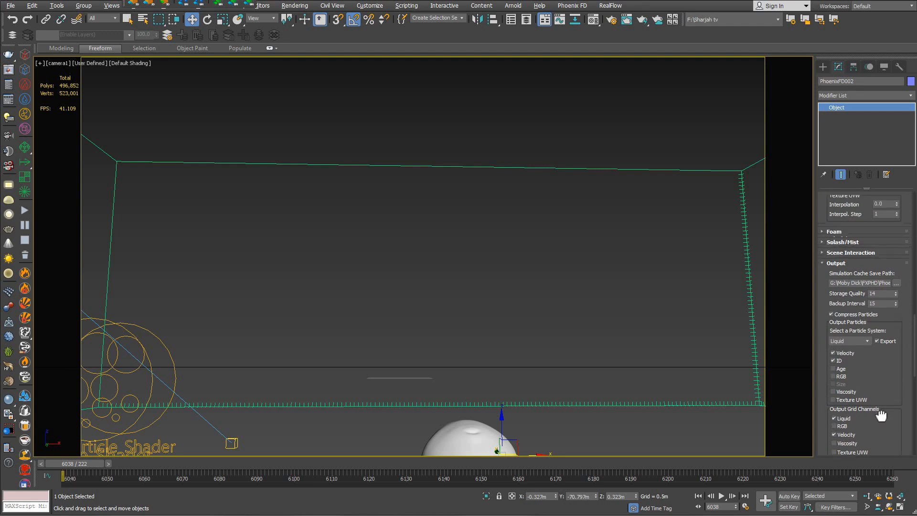
- Check the simulation's cache file content and resimulation options at frame 6039, and return to frame 6038
scroll(855, 347, up, 10)
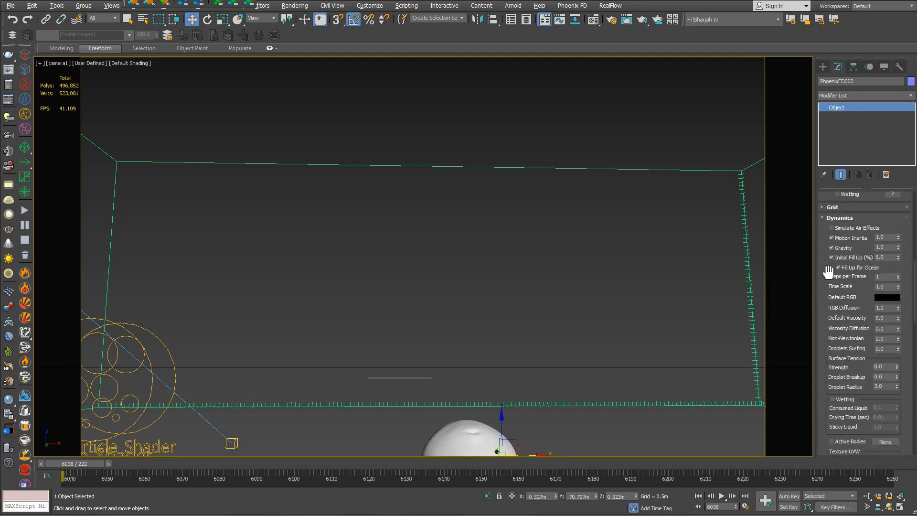
scroll(829, 272, up, 5)
scroll(833, 272, up, 3)
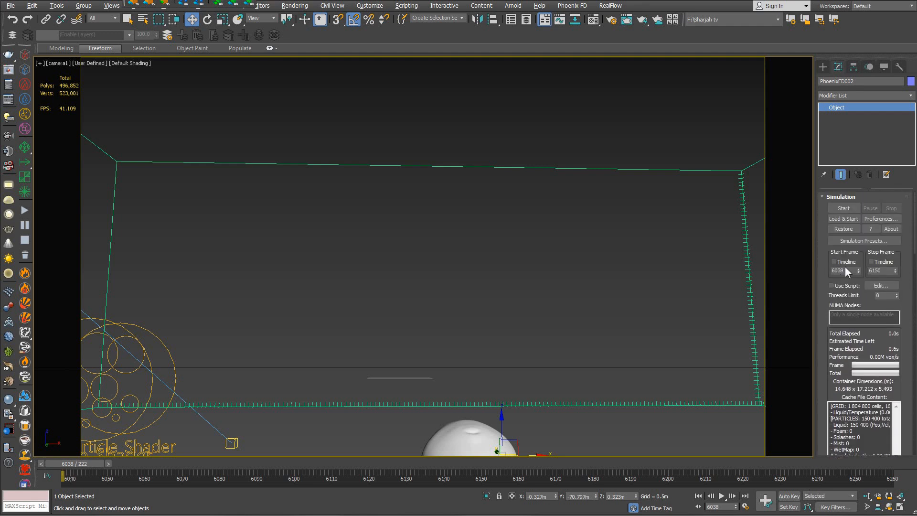
click(108, 464)
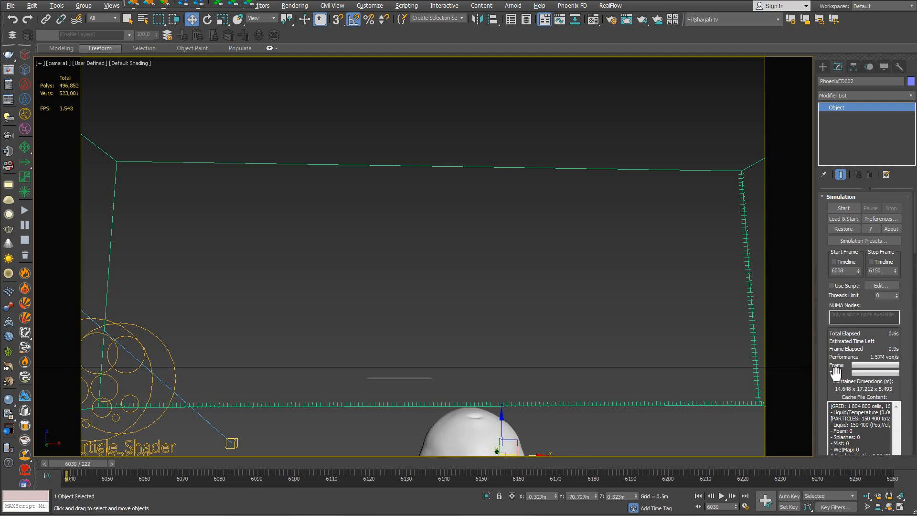
scroll(836, 372, down, 3)
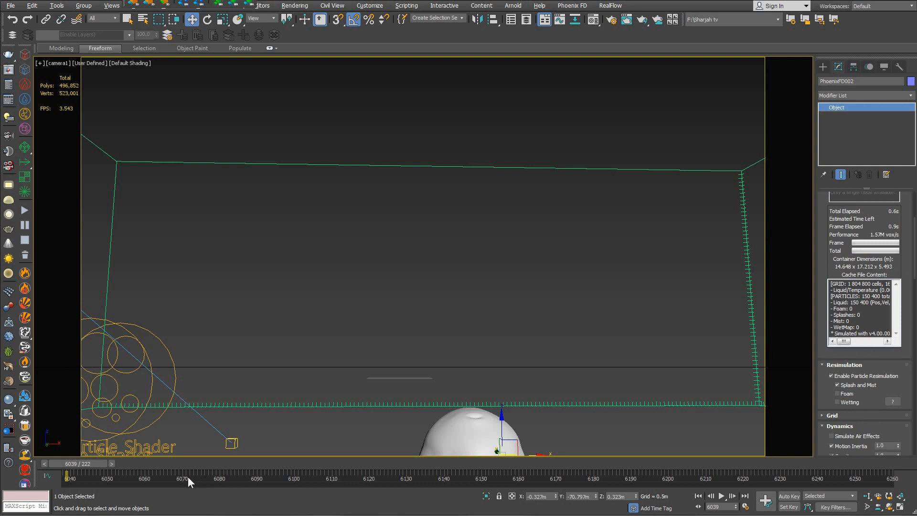
drag(89, 464, 63, 465)
key(w)
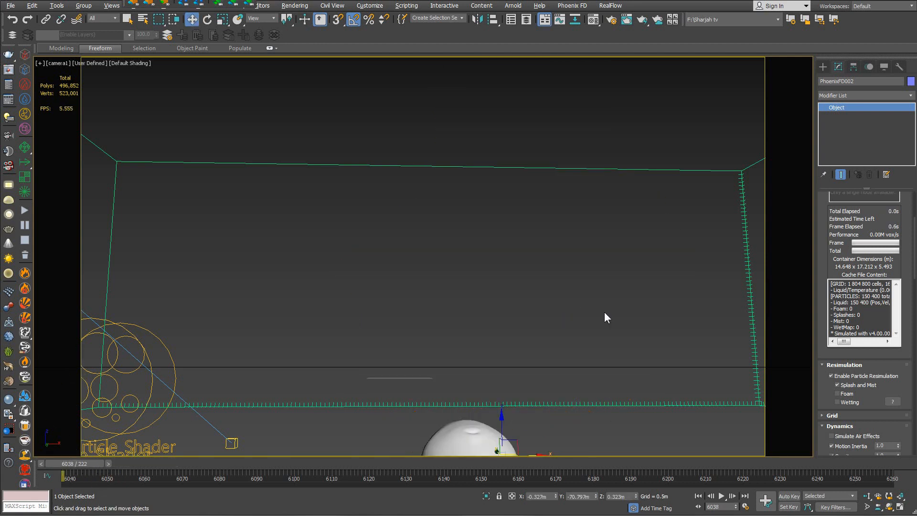
- Turn off Enable Particle Resimulation and go back to the main simulation controls
drag(841, 263, 840, 386)
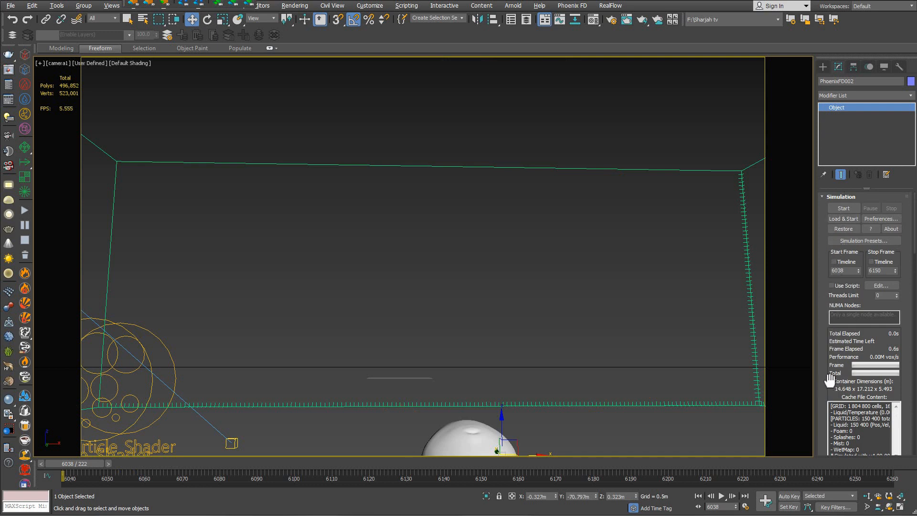
scroll(831, 372, down, 4)
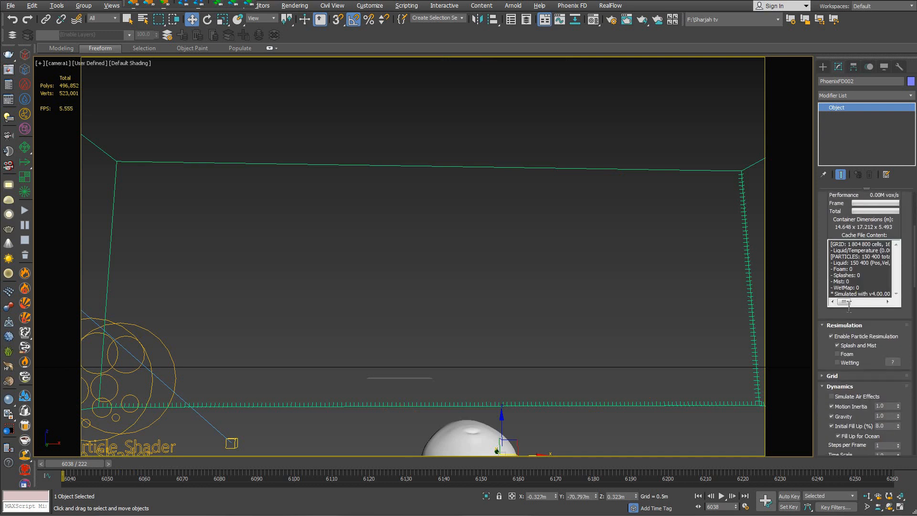
click(831, 337)
drag(824, 271, 822, 306)
scroll(823, 305, up, 3)
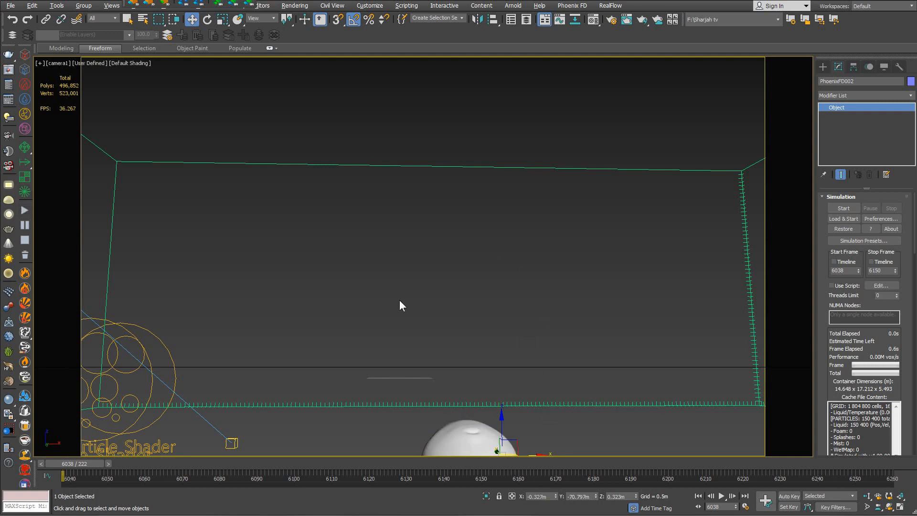
- Review the Particle Preview settings for Liquid and Mist with the liquid particles hidden, and choose Splashes with Show on
scroll(830, 389, down, 5)
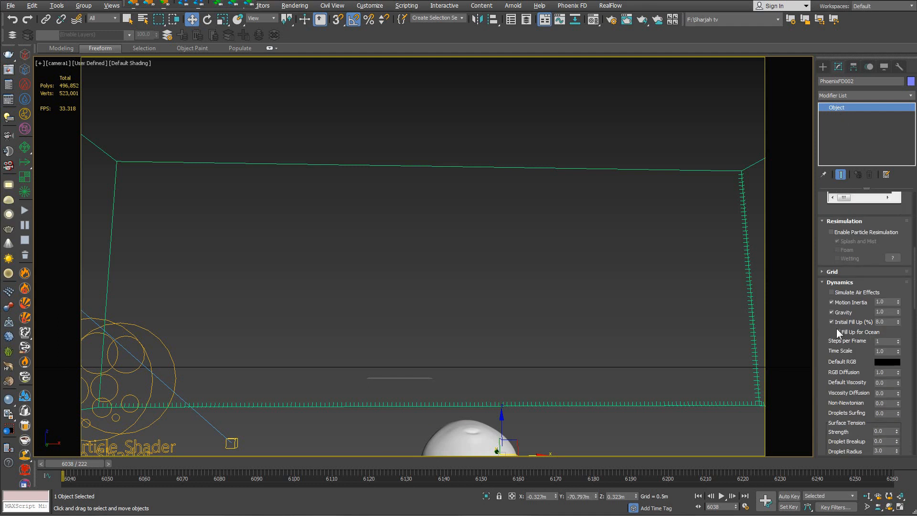
drag(825, 331, 827, 303)
click(839, 257)
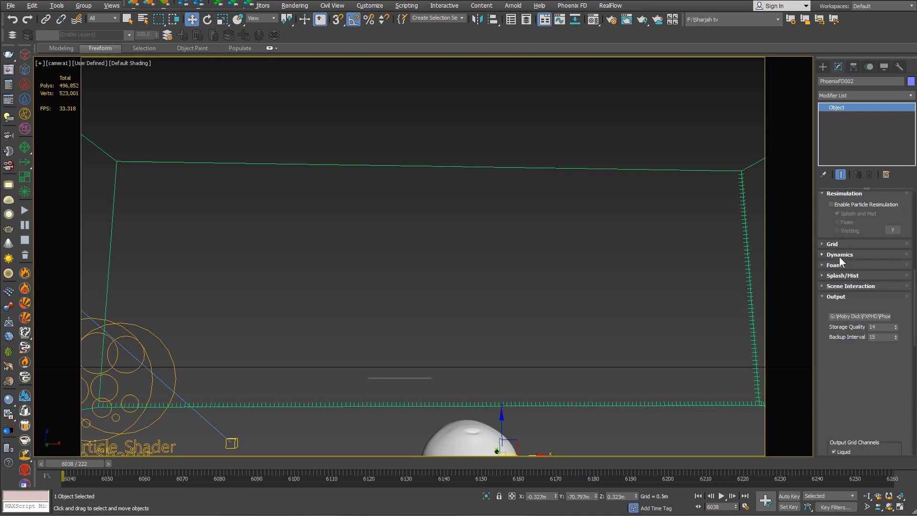
drag(884, 389, 890, 211)
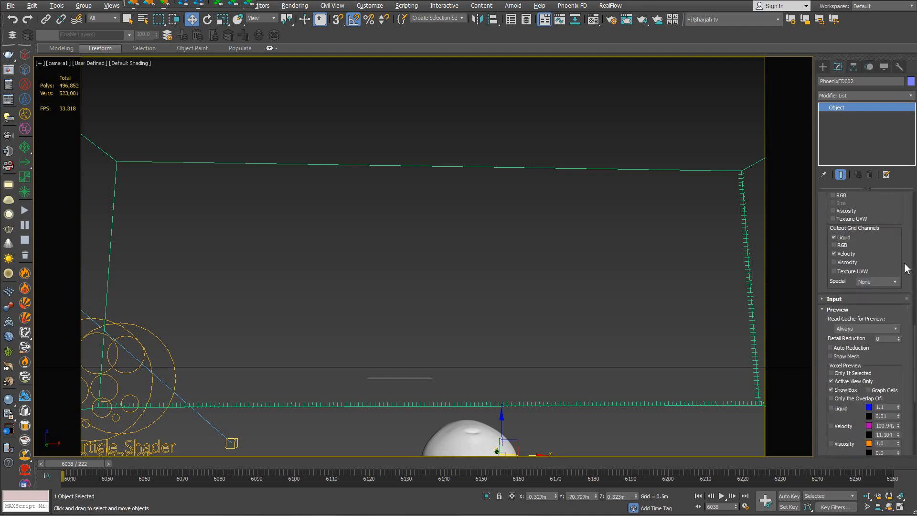
scroll(852, 387, down, 6)
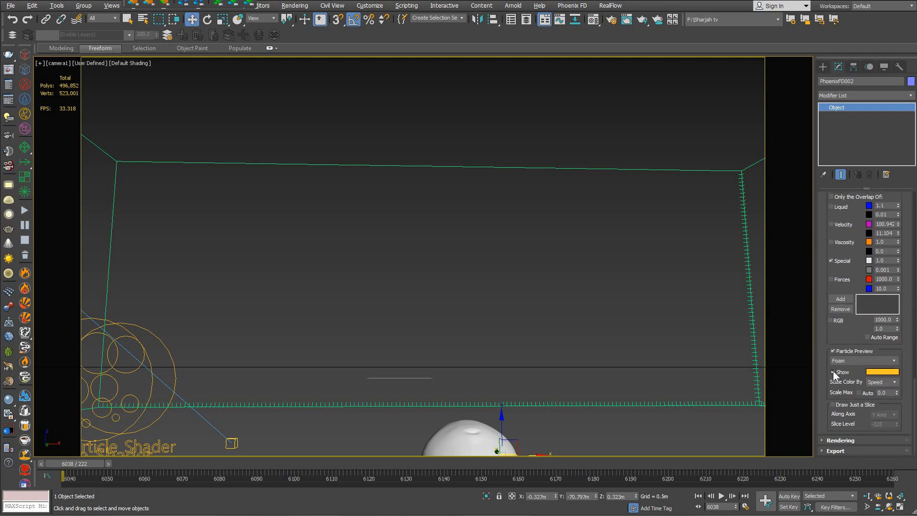
click(844, 361)
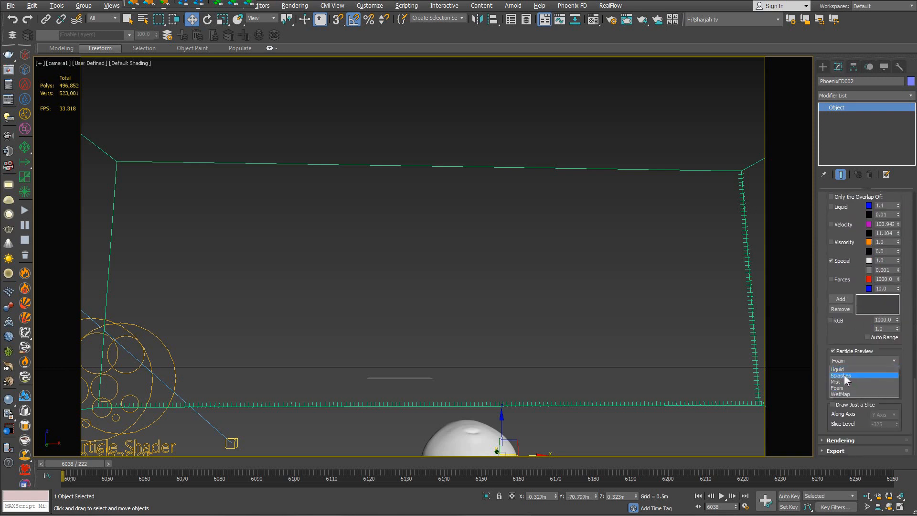
click(838, 370)
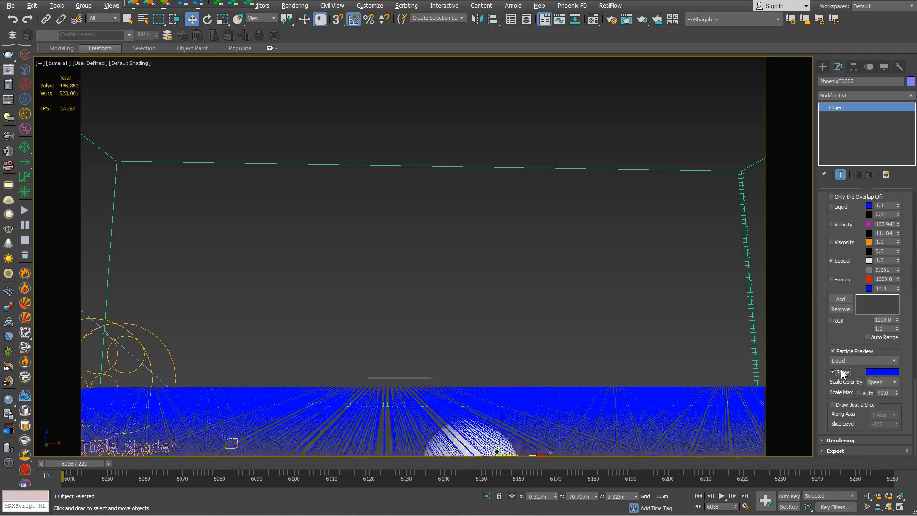
click(855, 361)
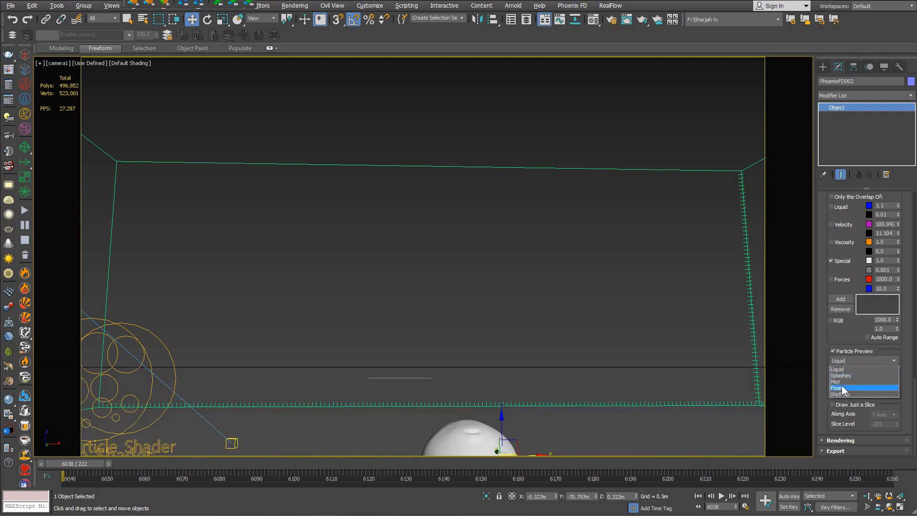
click(842, 381)
click(843, 361)
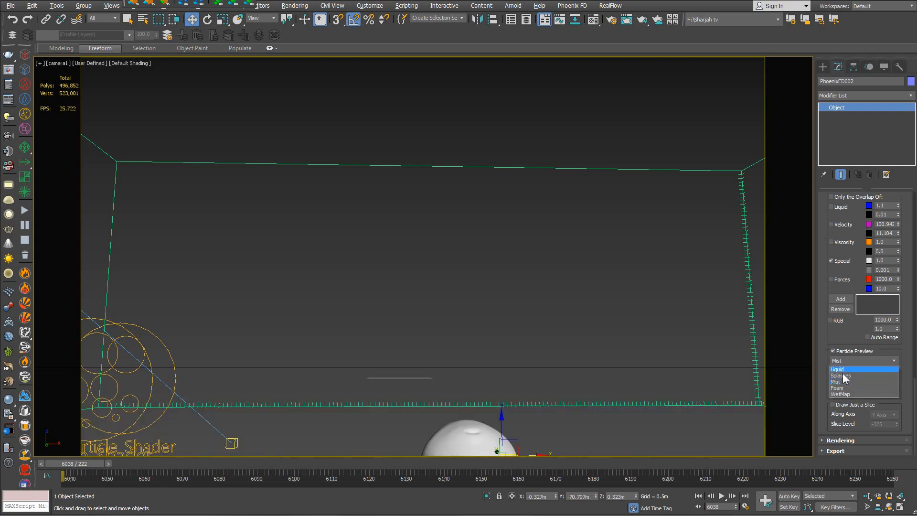
click(833, 378)
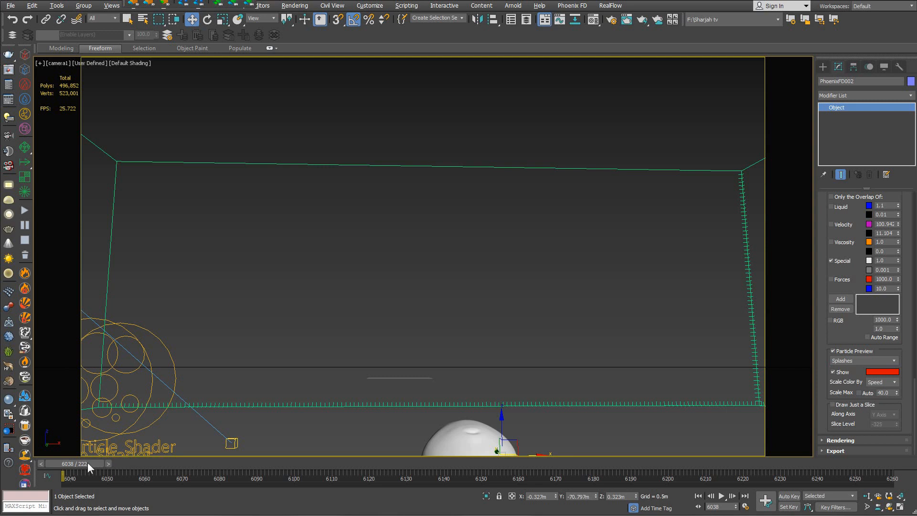
- Scrub the timeline from frame 6038 to 6061 to inspect the splash particles around the whale, and return to frame 6038
drag(87, 462, 172, 458)
key(w)
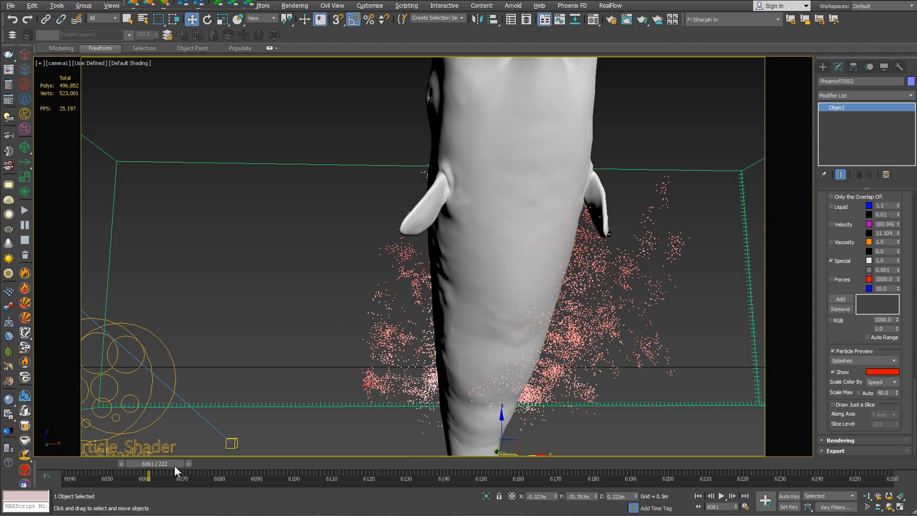
drag(188, 462, 63, 469)
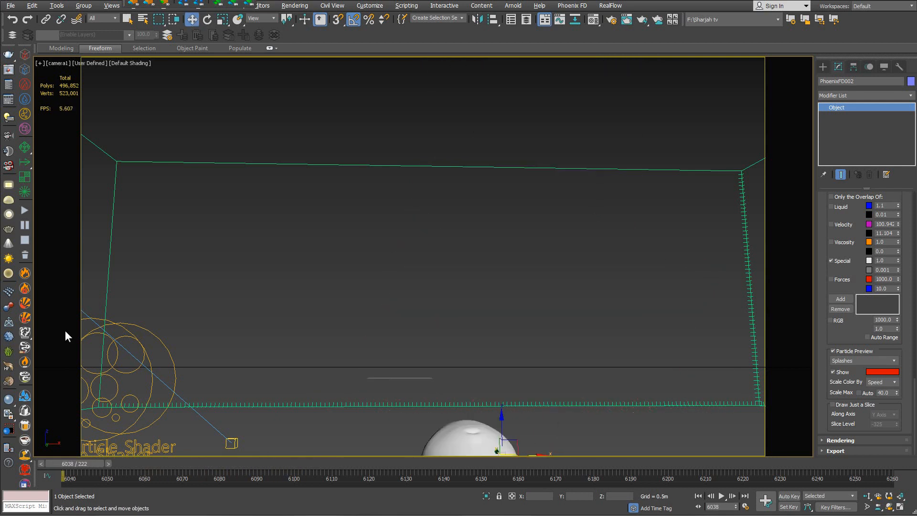
key(w)
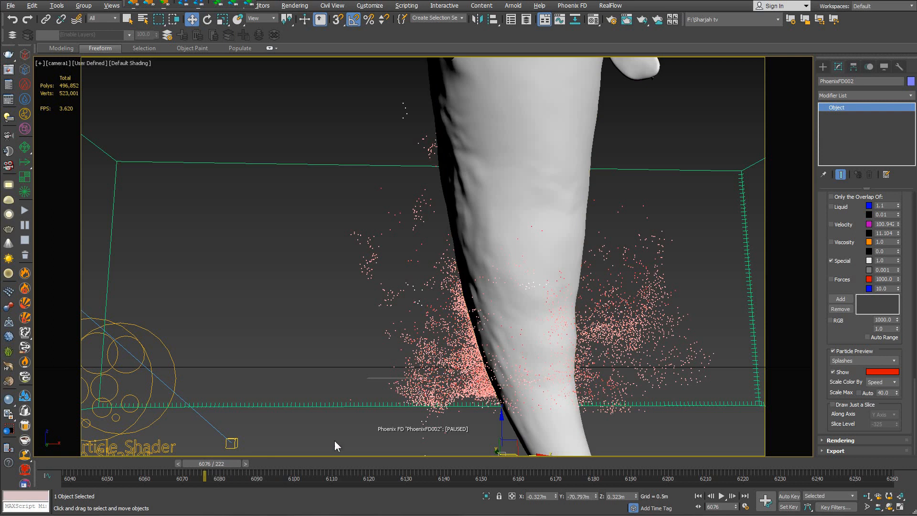
- Inspect the paused simulation's splash particles between frames 6077 and 6061, stopping at frame 6069
click(246, 464)
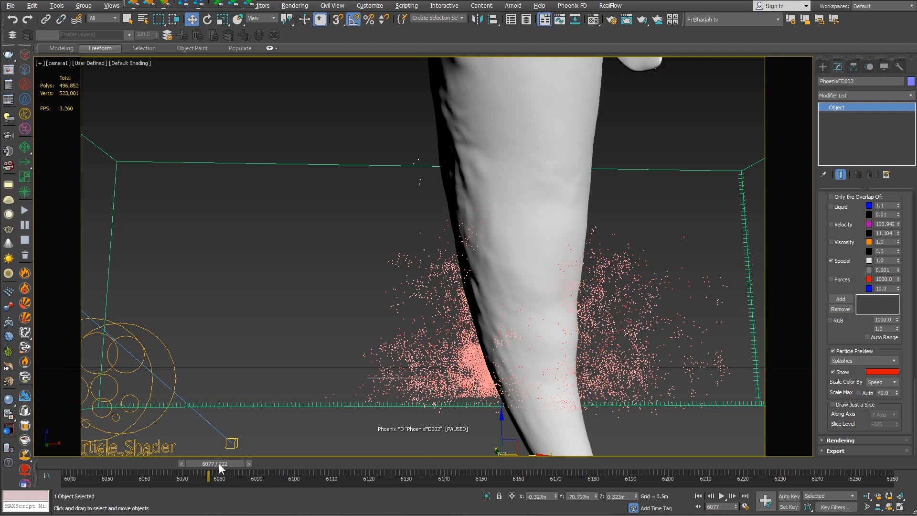
drag(220, 468, 162, 454)
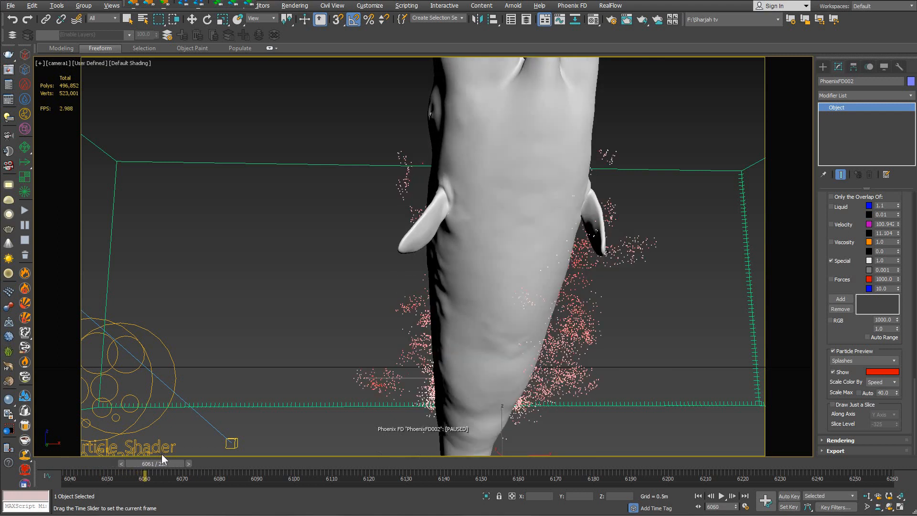
key(w)
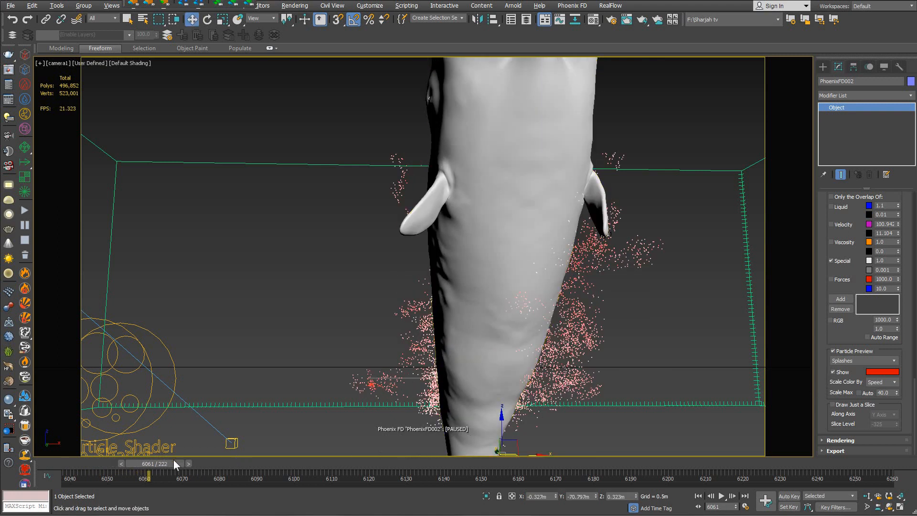
drag(161, 463, 197, 461)
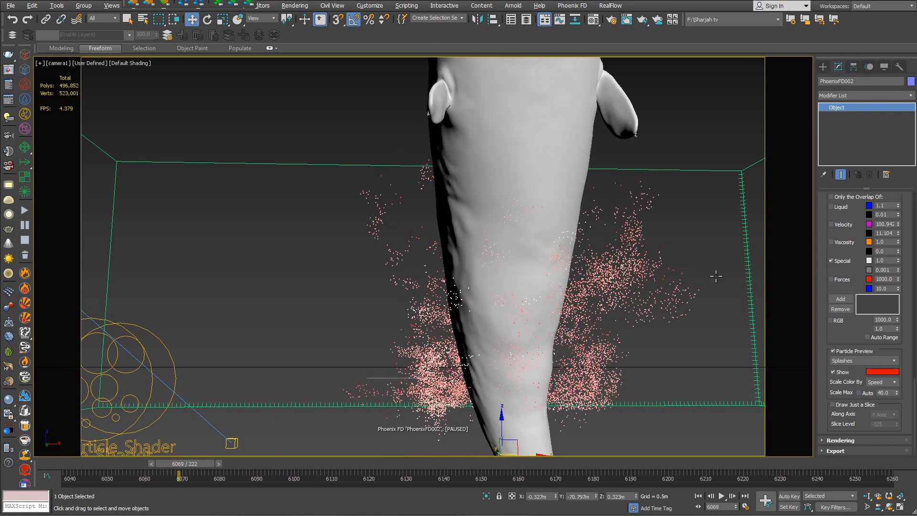
- Check the cache file content of the simulated frames, and scrub to frame 6073 to inspect the splashes
drag(862, 213, 864, 509)
drag(823, 260, 823, 265)
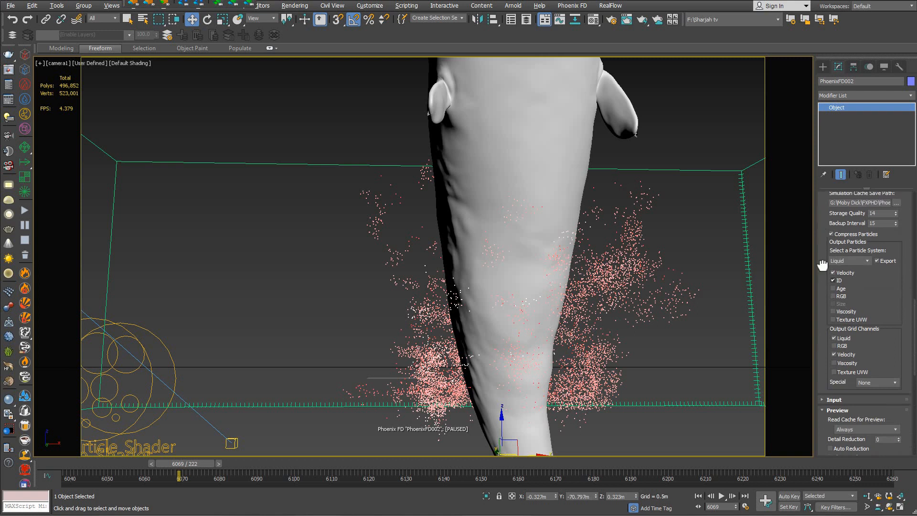
scroll(823, 265, up, 10)
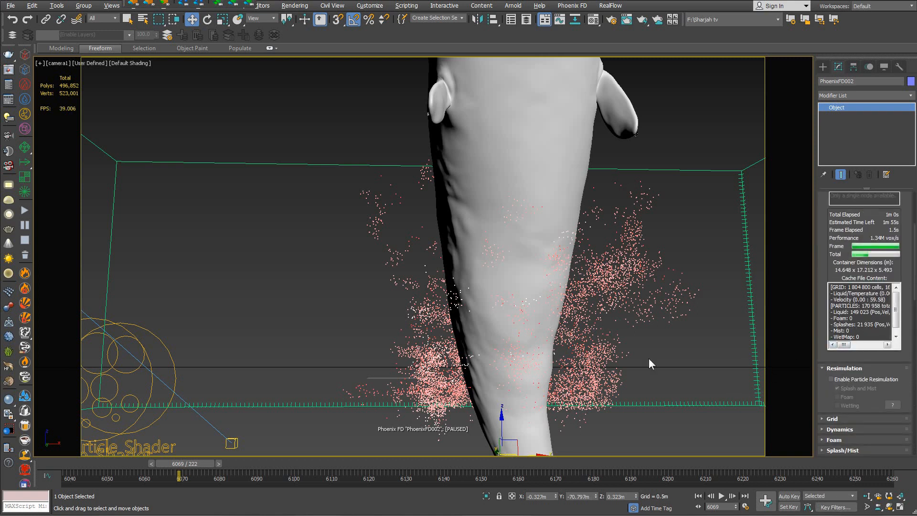
drag(180, 462, 208, 451)
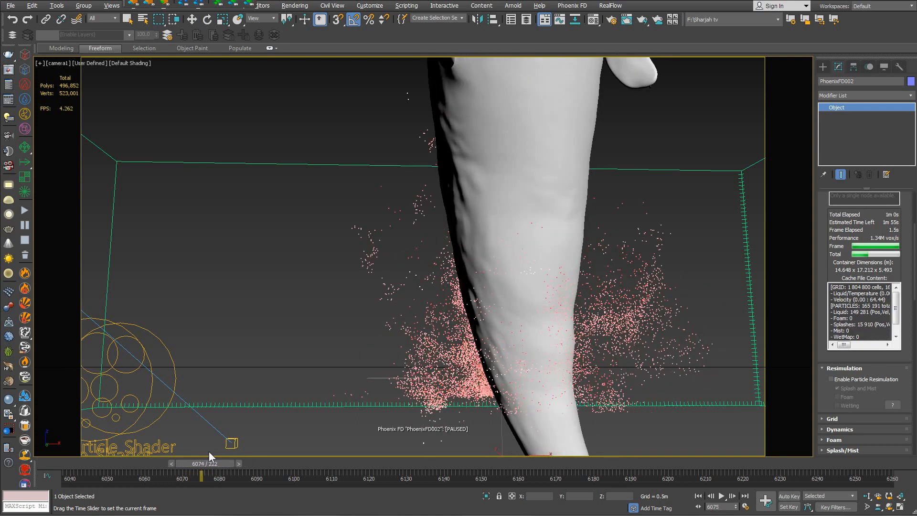
key(w)
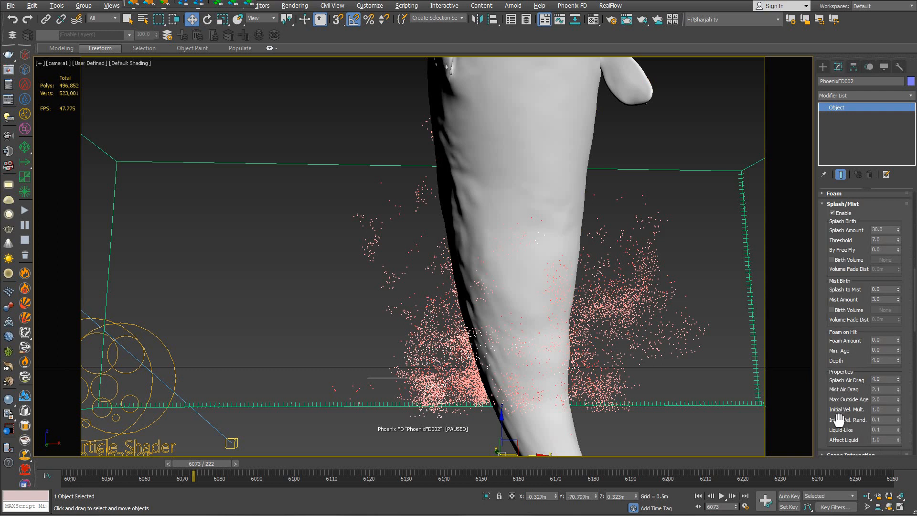
- Set the Splash/Mist Liquid-Like property to 3.0, run the simulation again and pause it at frame 6066
scroll(867, 334, down, 5)
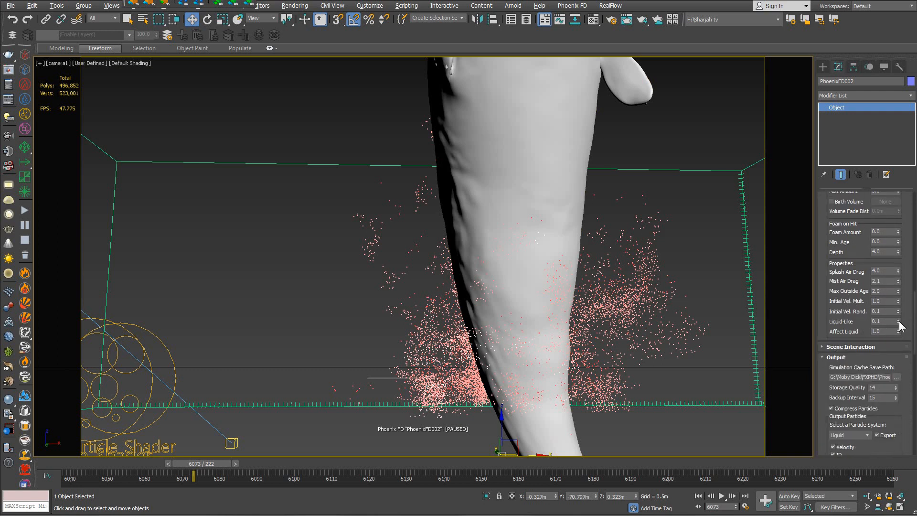
double_click(879, 322)
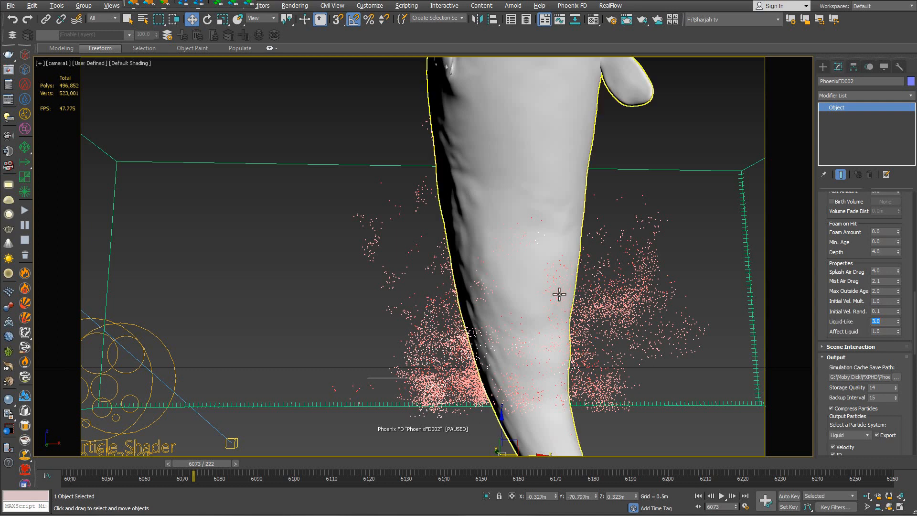
click(24, 211)
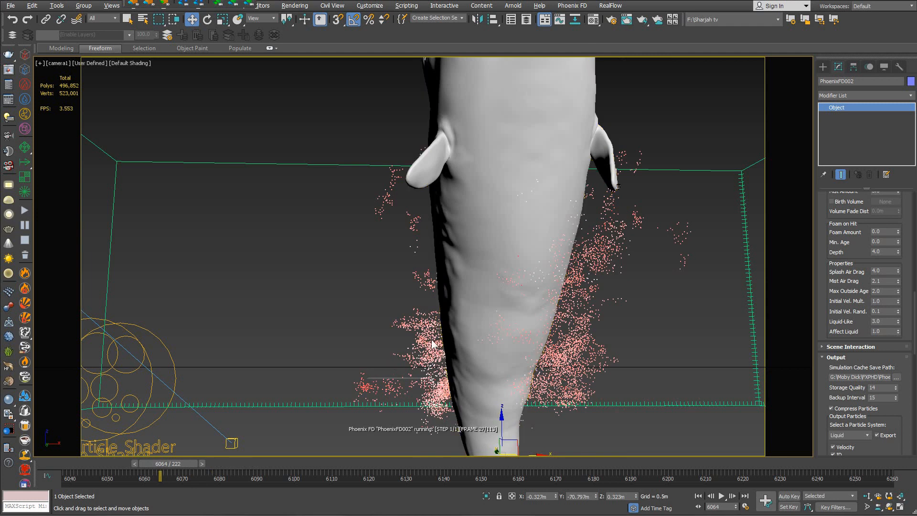
click(24, 225)
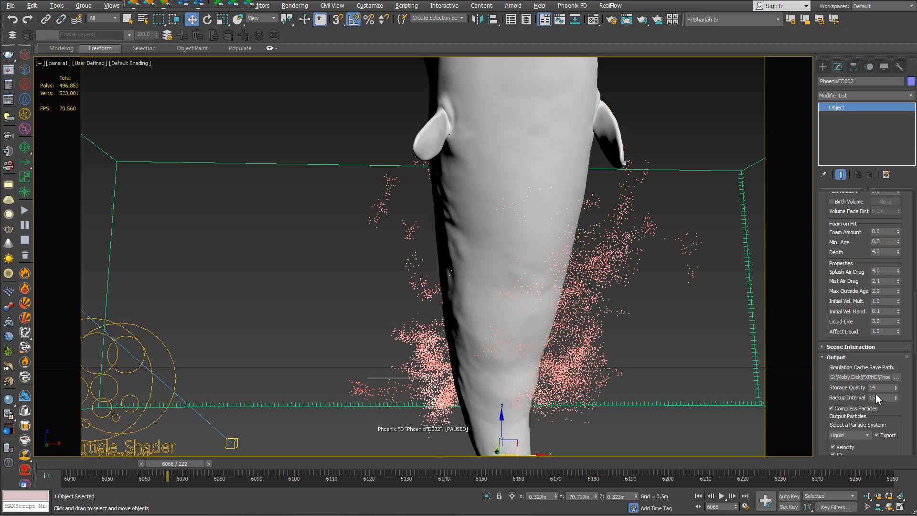
- Scrub the timeline from frame 6082 back to 6061, then to 6072, to inspect the splashes and check the cache file content
drag(182, 462, 242, 462)
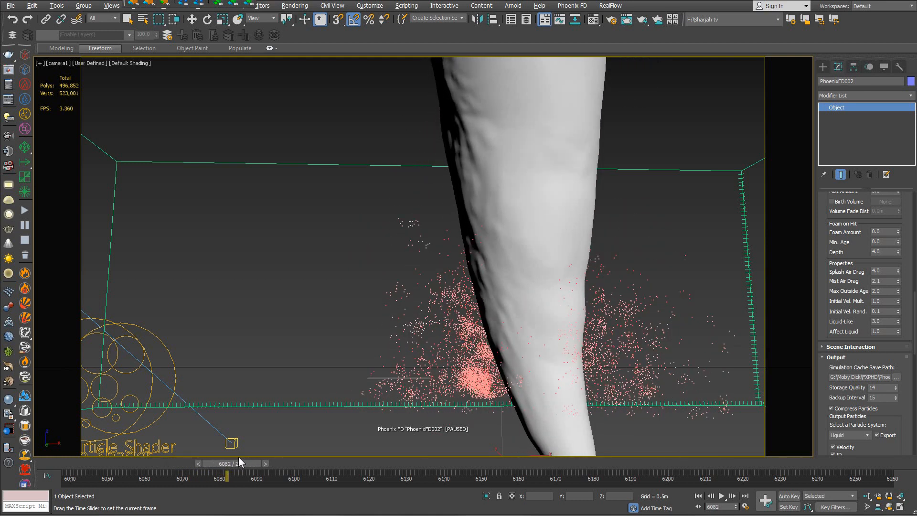
drag(239, 458, 166, 453)
key(w)
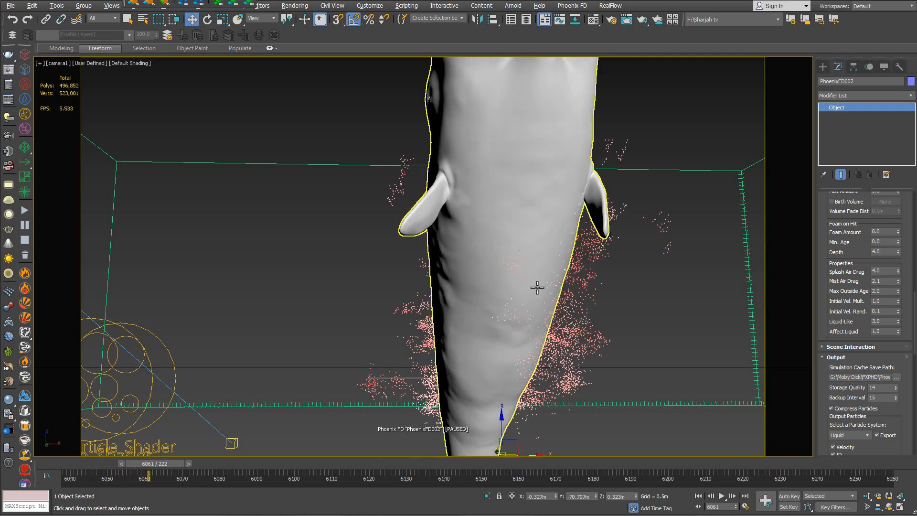
scroll(832, 219, up, 5)
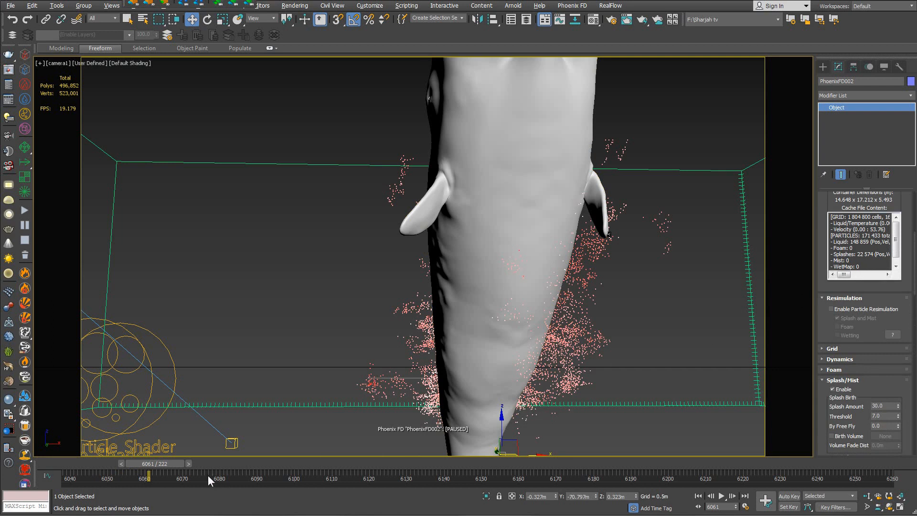
drag(169, 464, 195, 462)
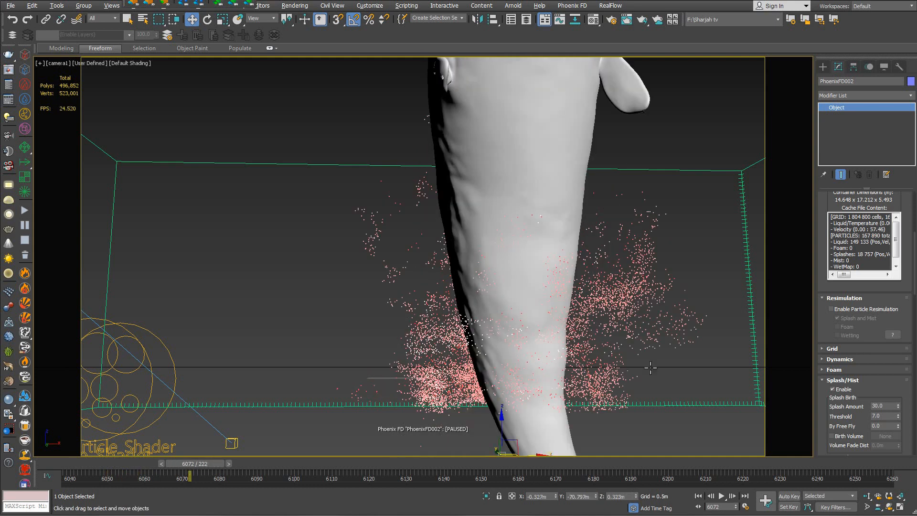
- Review the simulator's Splash/Mist settings, collapse them, and look over the particle and grid output channels
drag(829, 395, 828, 251)
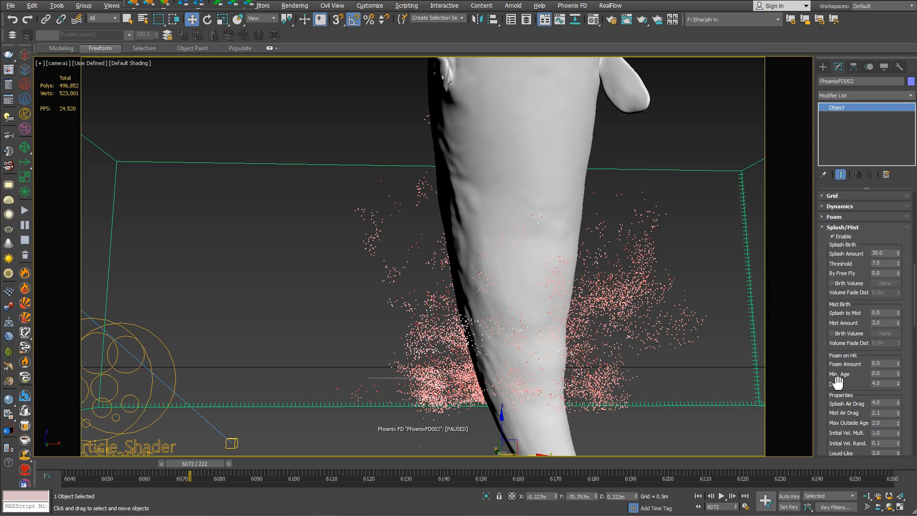
scroll(837, 381, down, 4)
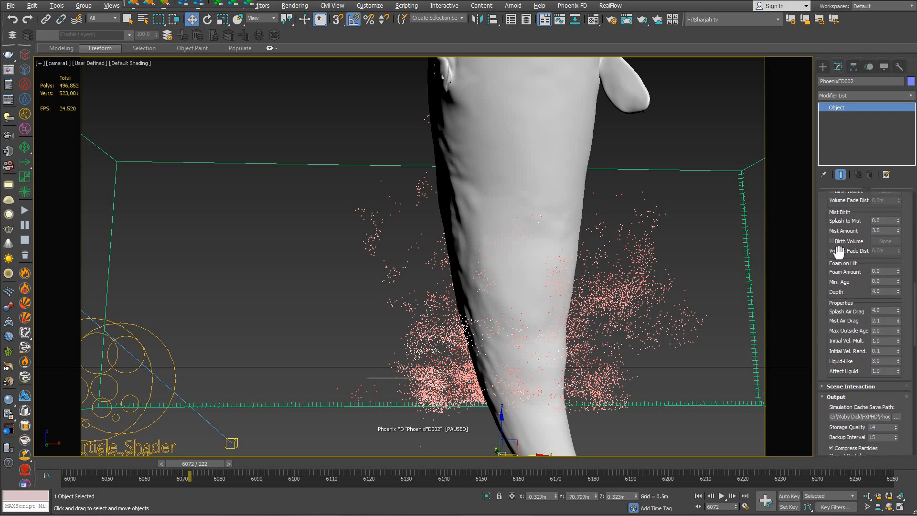
scroll(839, 258, up, 8)
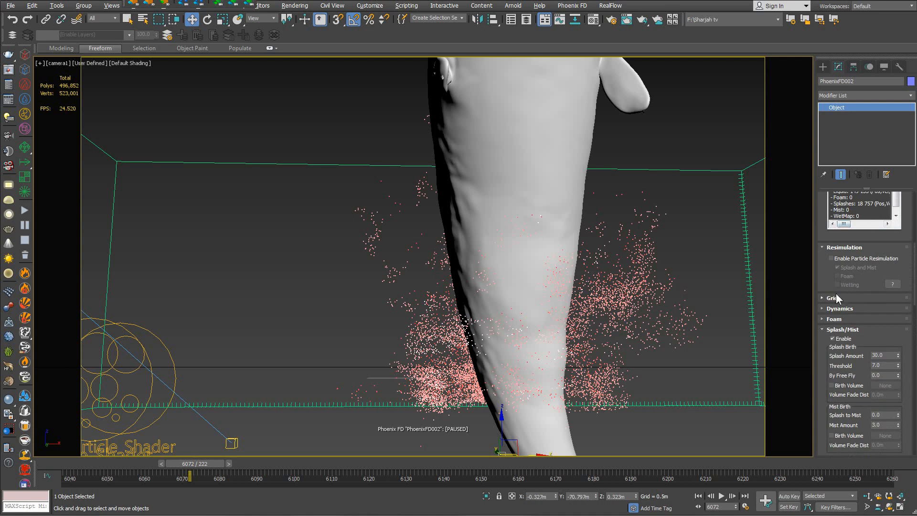
scroll(836, 295, up, 3)
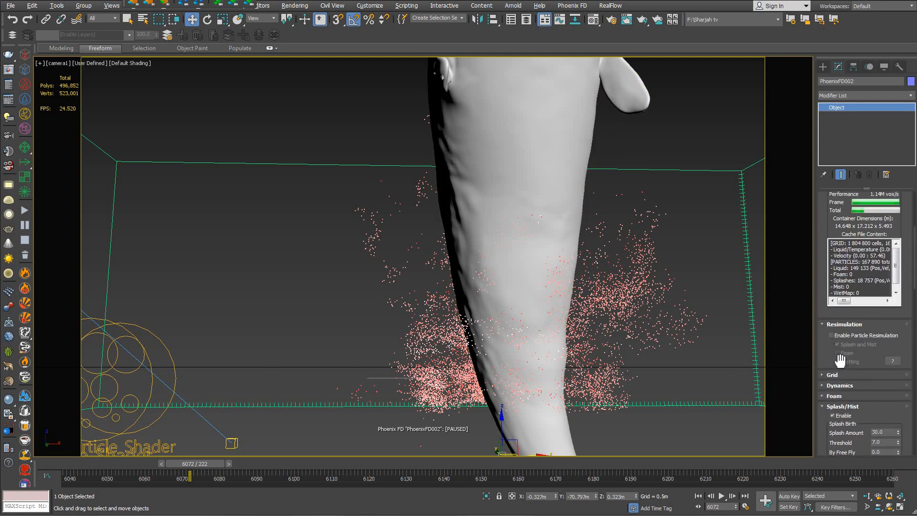
scroll(830, 356, down, 6)
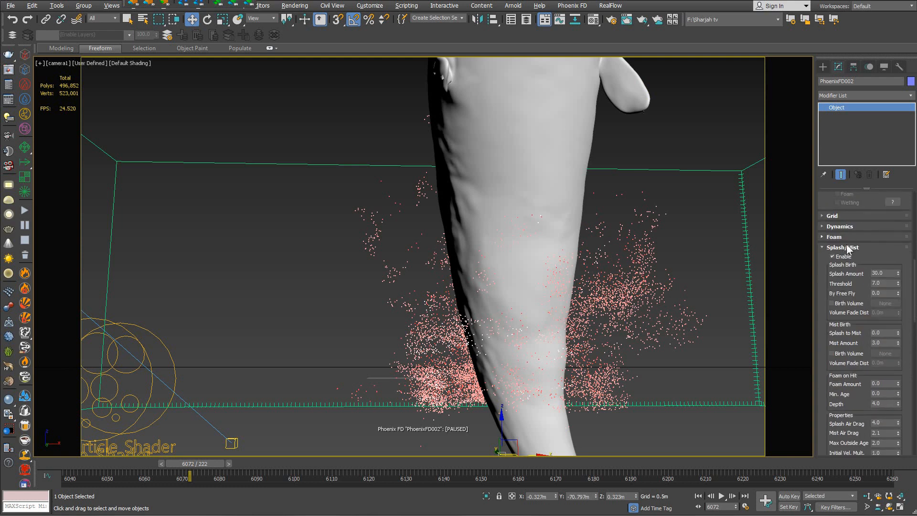
click(843, 247)
scroll(840, 301, down, 5)
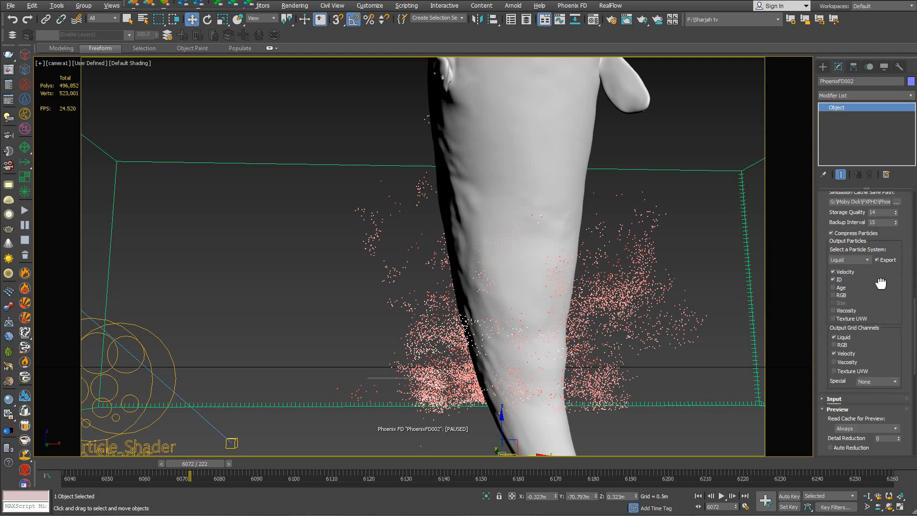
- Enable particle resimulation for the PhoenixFD002 simulator
drag(884, 268, 876, 510)
drag(822, 289, 829, 474)
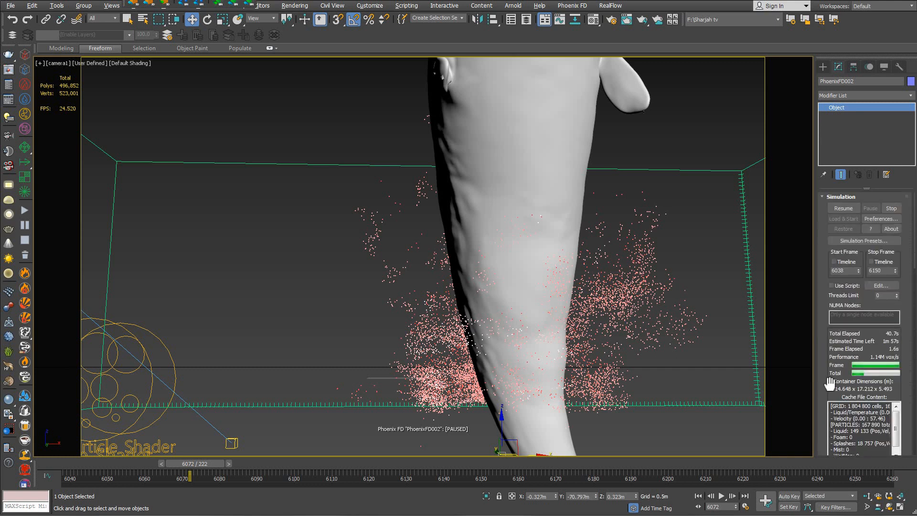
drag(829, 383, 836, 210)
click(831, 327)
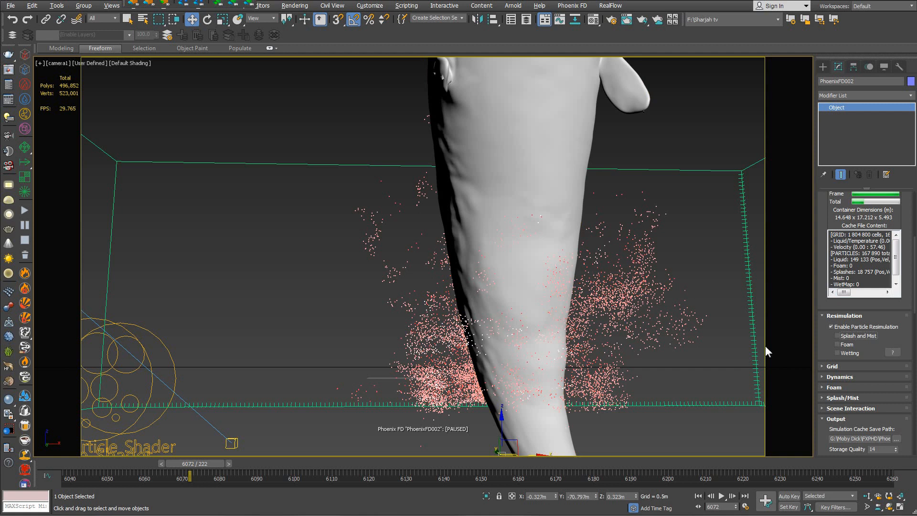
- Expand the Splash/Mist settings and set the Liquid-Like property to 1.0
drag(833, 351, 839, 208)
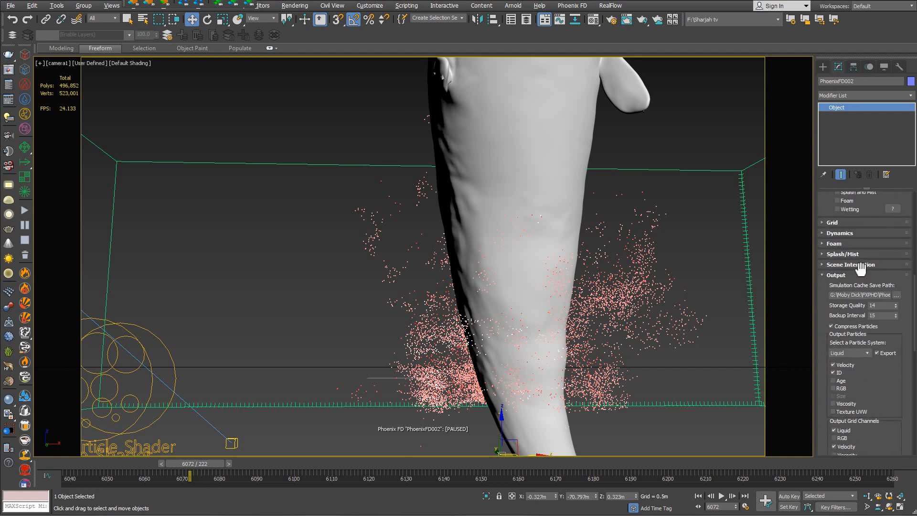
click(861, 258)
drag(842, 437, 848, 346)
double_click(876, 342)
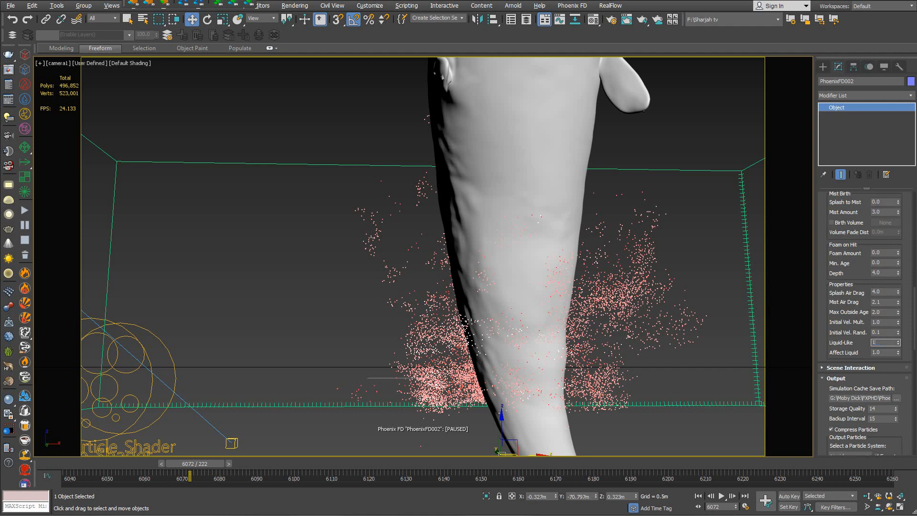
- Collapse the Splash/Mist settings and include Splash and Mist in the particle resimulation
drag(832, 262, 831, 492)
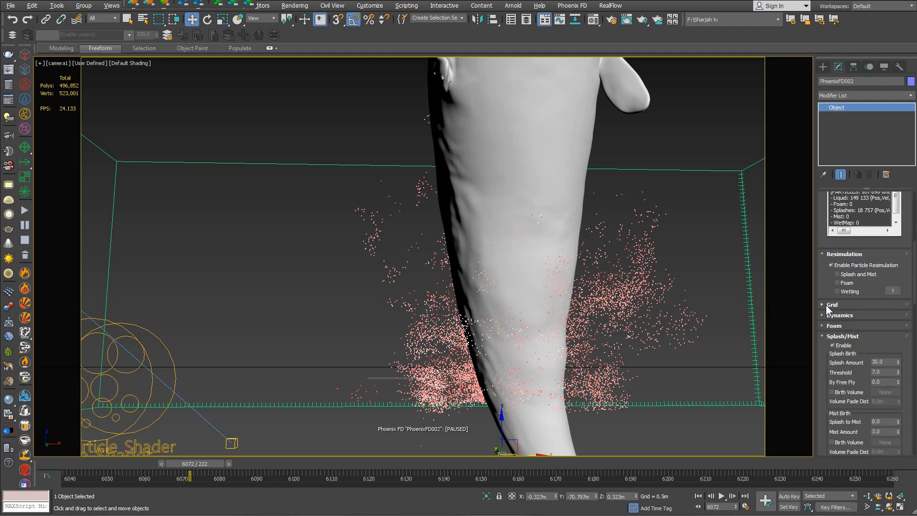
drag(826, 290, 827, 311)
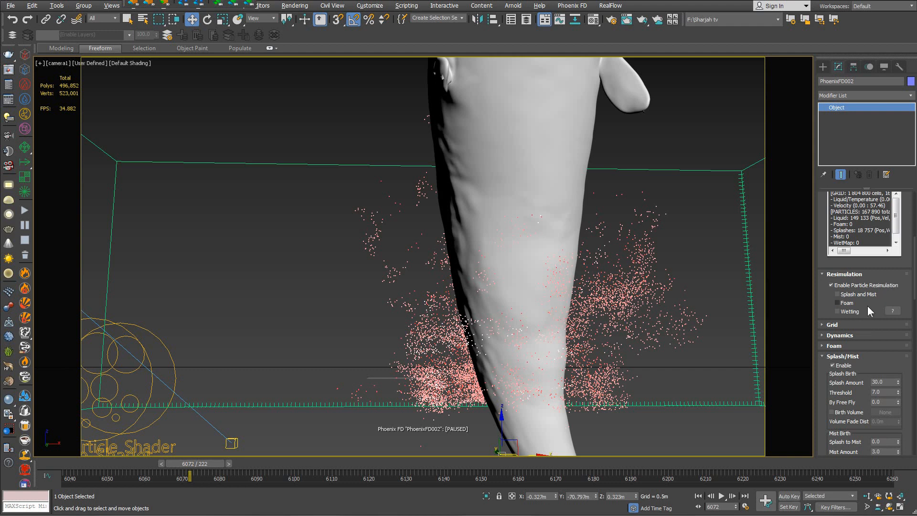
click(833, 356)
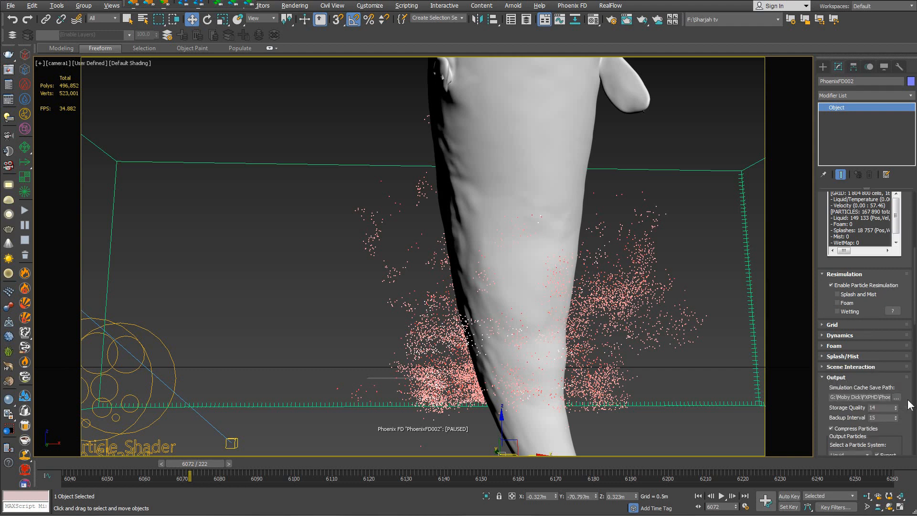
drag(830, 297, 838, 321)
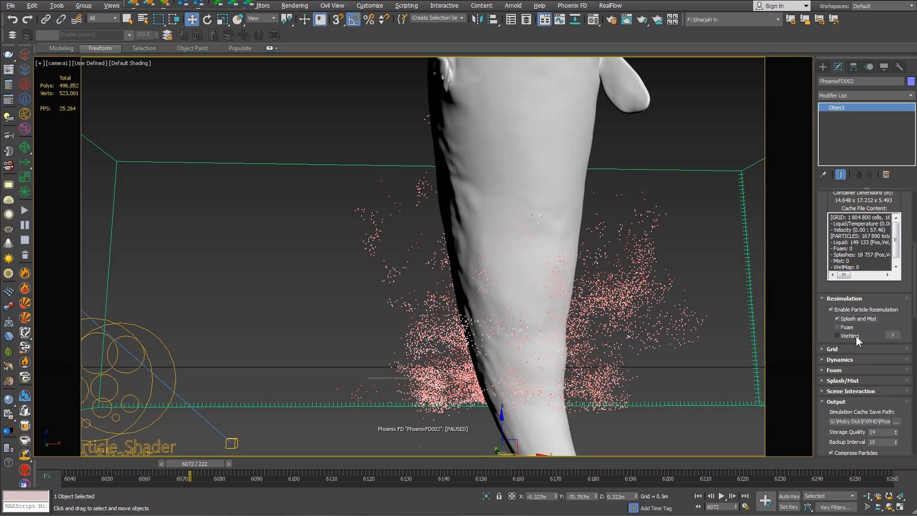
- Examine which Splash/Mist birth and property values can be adjusted for the particle resimulation
scroll(855, 334, down, 3)
click(844, 304)
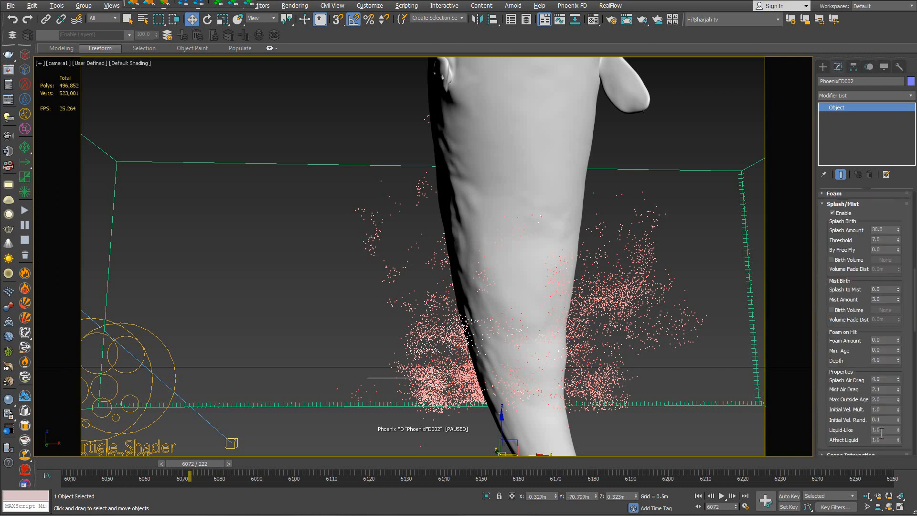
drag(833, 230, 827, 378)
scroll(833, 382, up, 2)
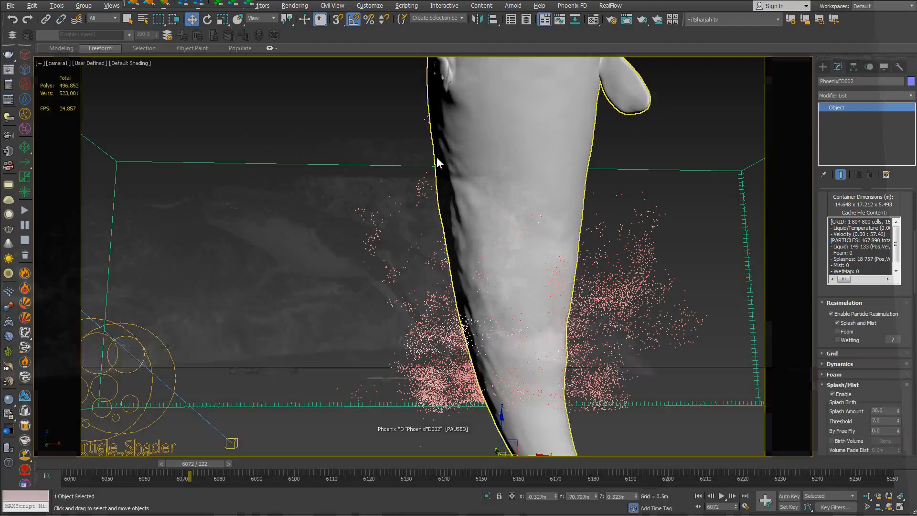
click(831, 385)
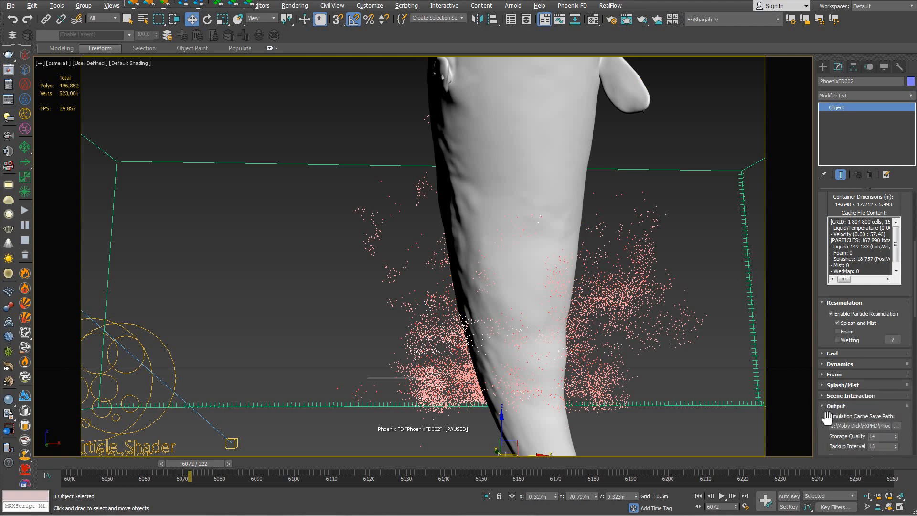
click(841, 386)
scroll(884, 380, down, 5)
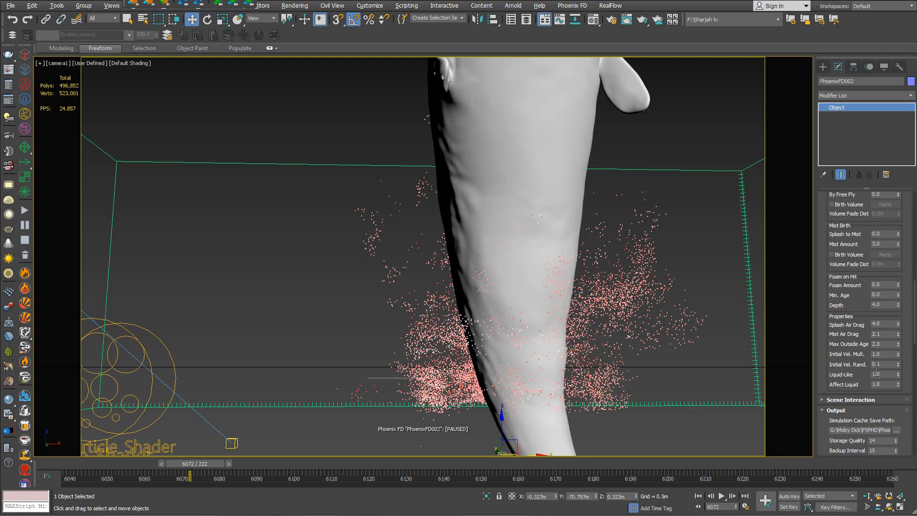
- Inspect the settings of the foam and splashes particle shaders, and reselect the PhoenixFD002 simulator
right_click(177, 365)
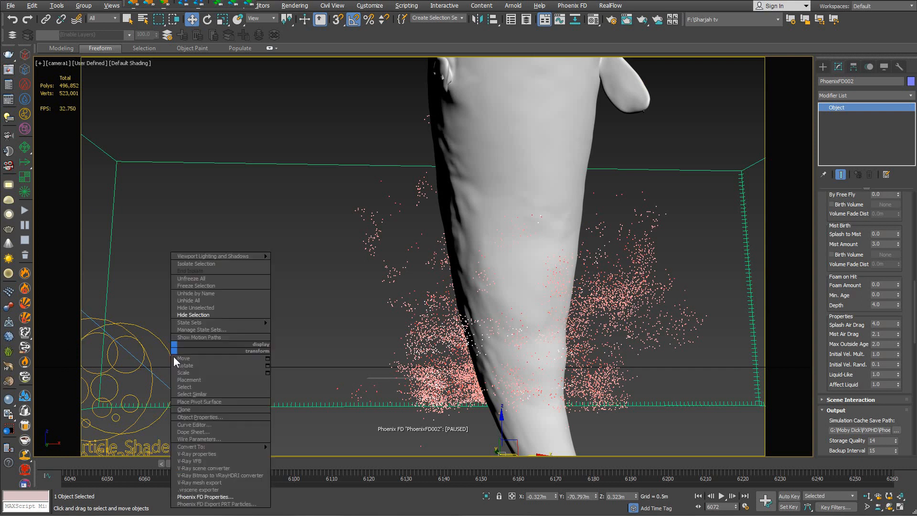
click(177, 358)
click(173, 358)
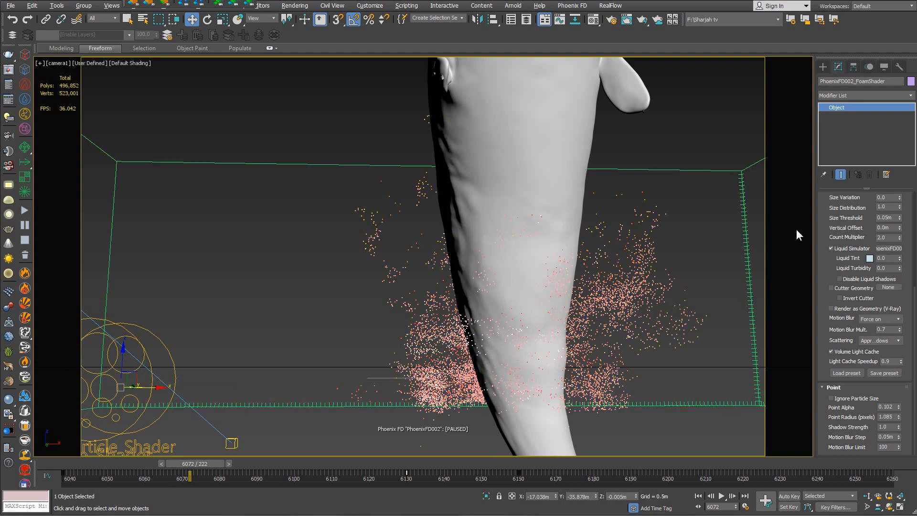
scroll(823, 211, up, 5)
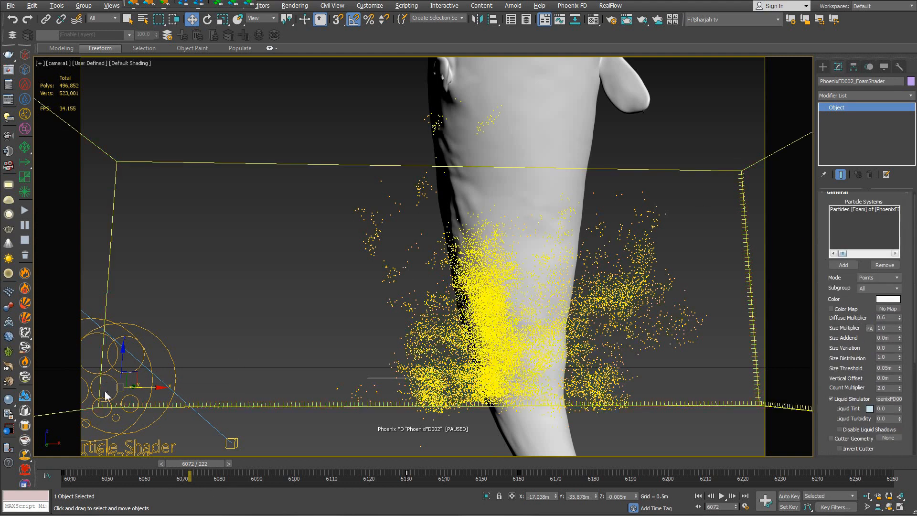
click(109, 323)
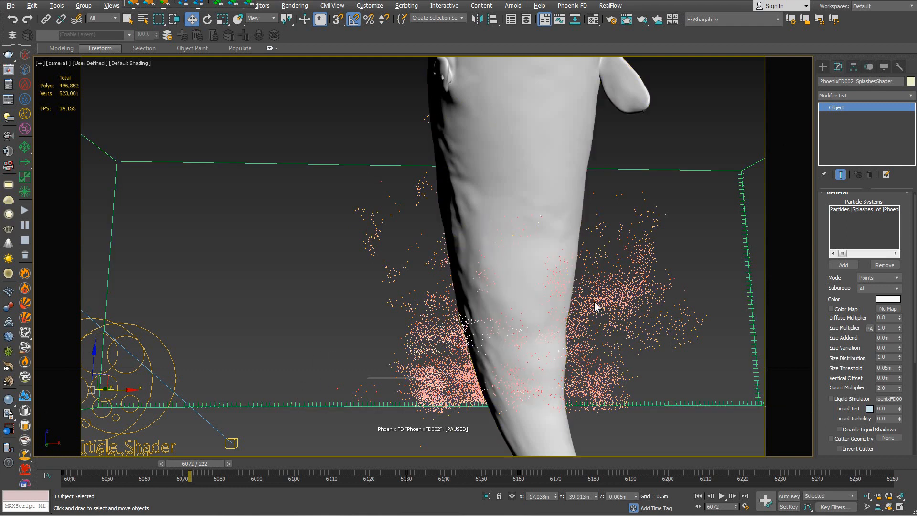
click(382, 406)
- Compare the Resimulation options with the Splash/Mist birth amounts, drag and Liquid-Like properties of the simulator
drag(829, 355, 854, 244)
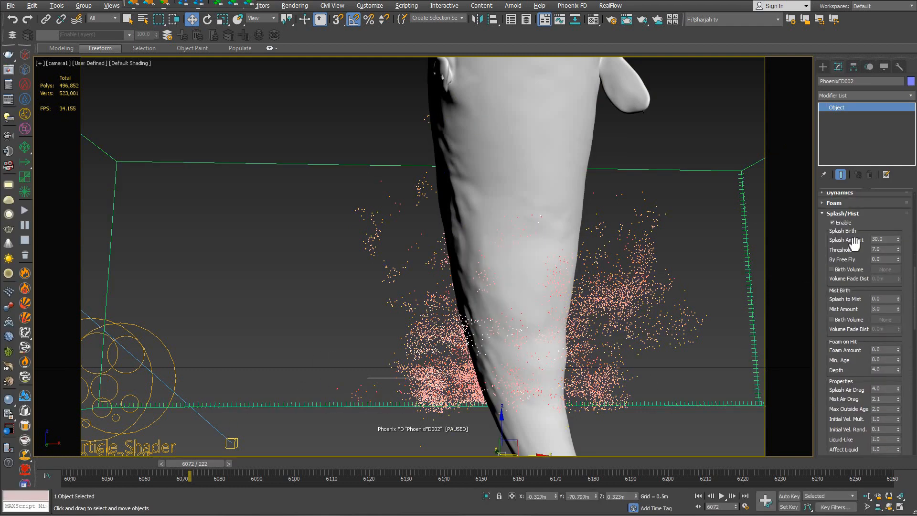
scroll(840, 249, up, 3)
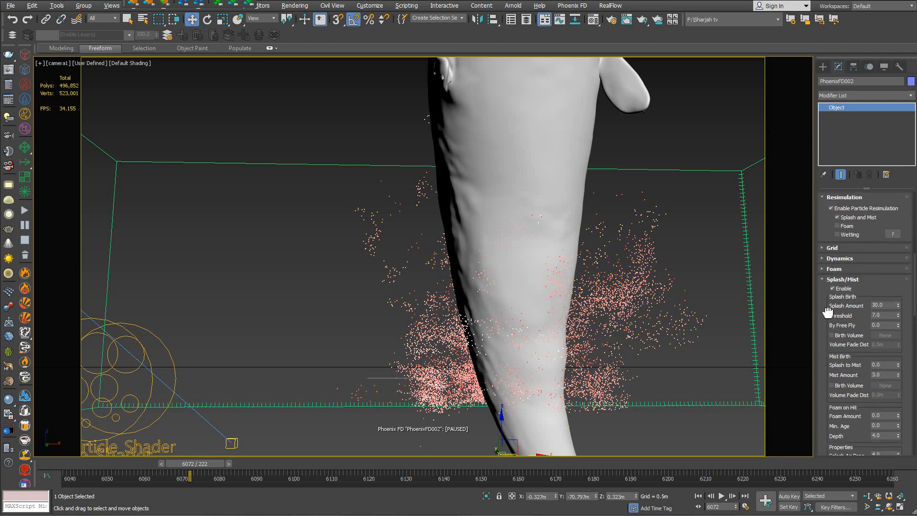
scroll(822, 354, down, 6)
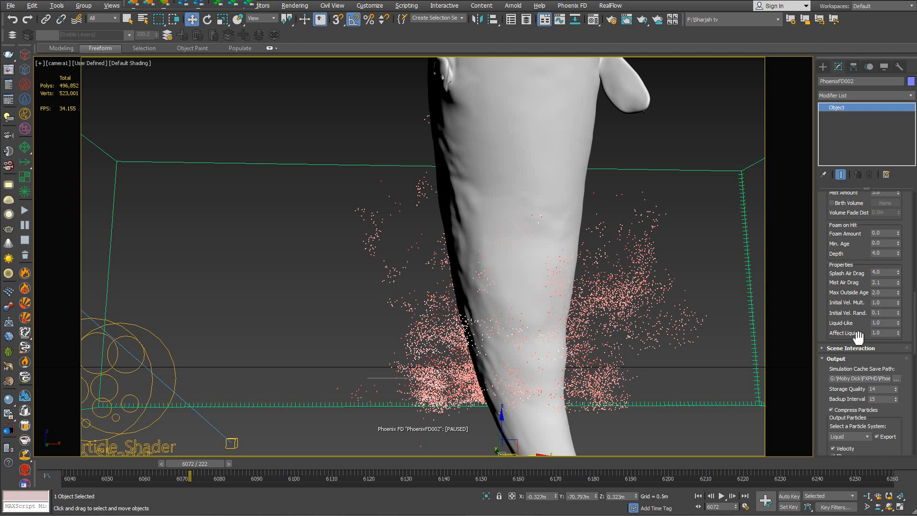
scroll(854, 303, up, 5)
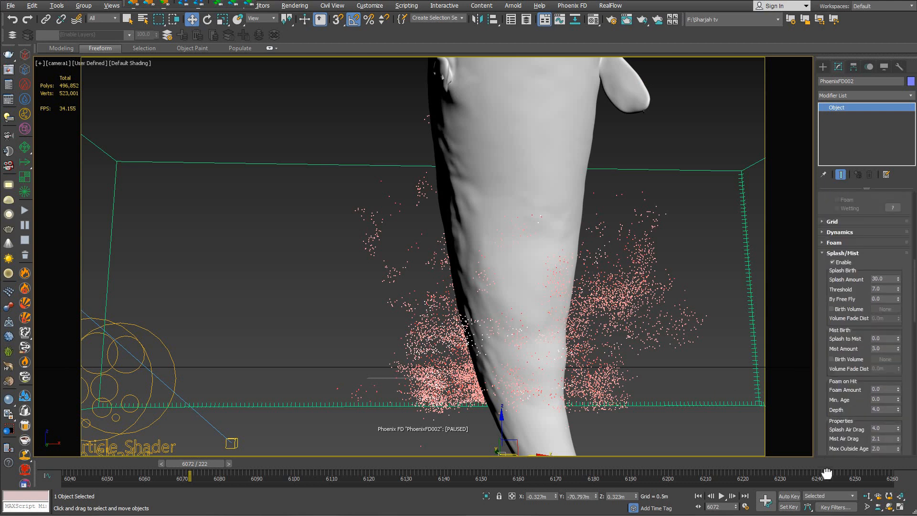
scroll(865, 284, up, 5)
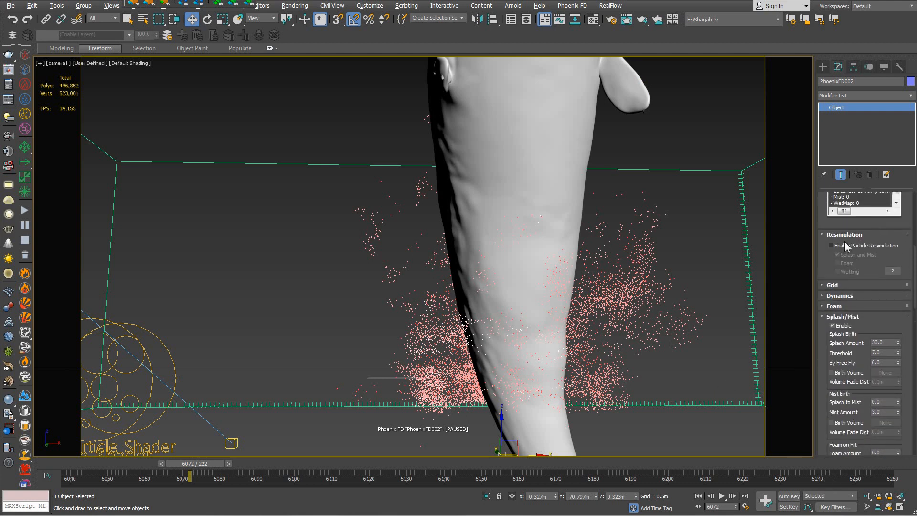
scroll(821, 258, down, 4)
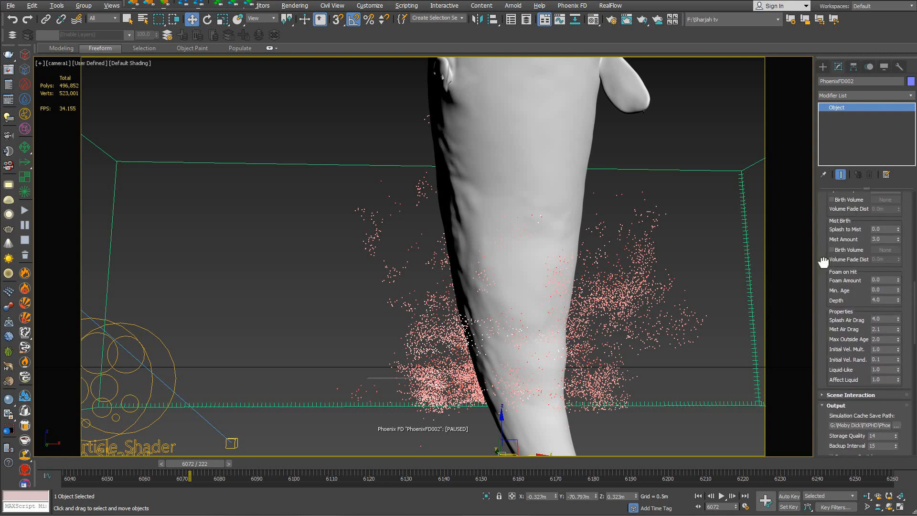
scroll(824, 262, up, 4)
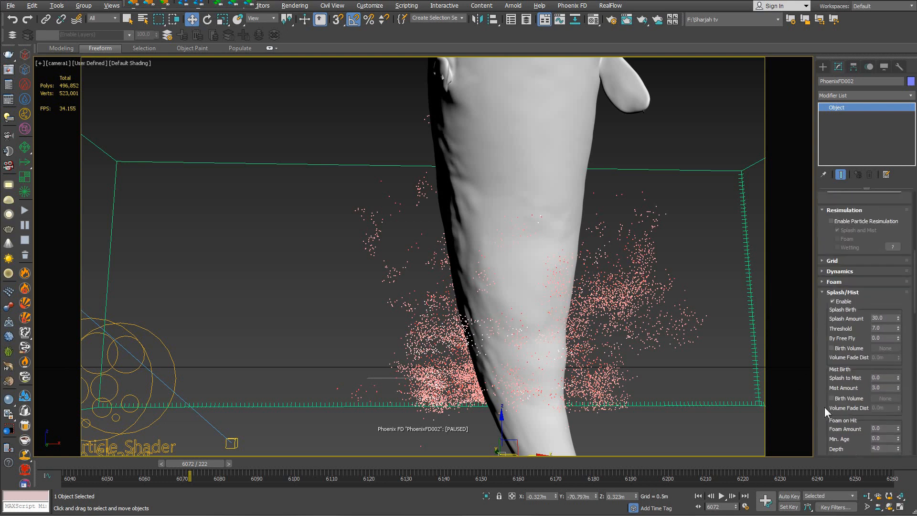
- Enable particle resimulation with Splash and Mist, stop the current simulation and start the resimulation from frame 6038, dismissing the warning
click(832, 221)
click(25, 211)
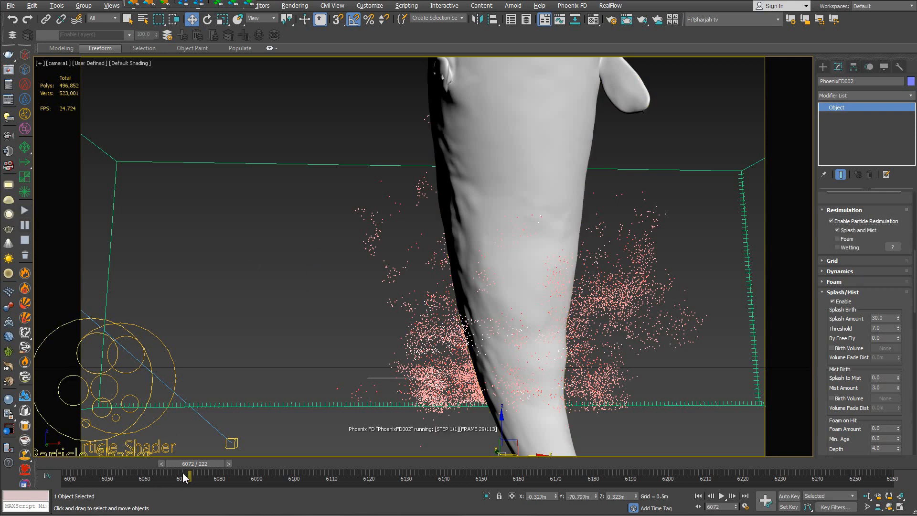
click(25, 243)
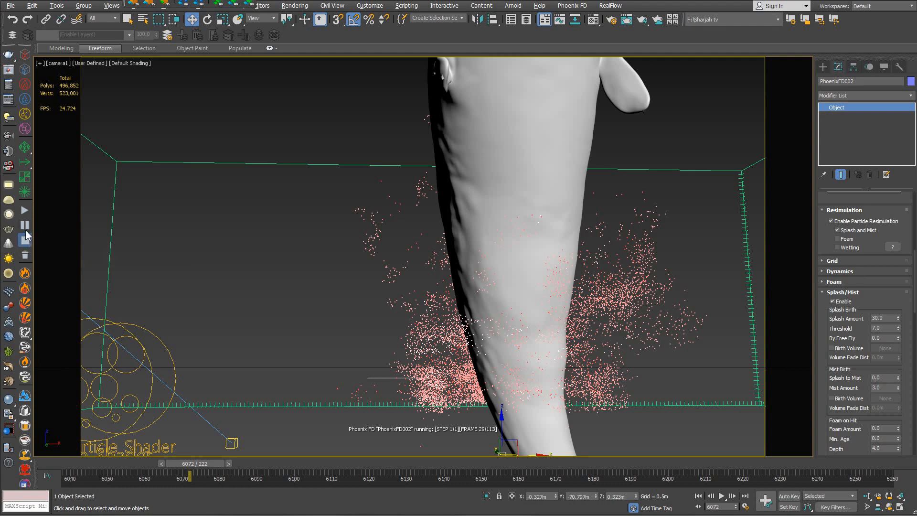
click(24, 210)
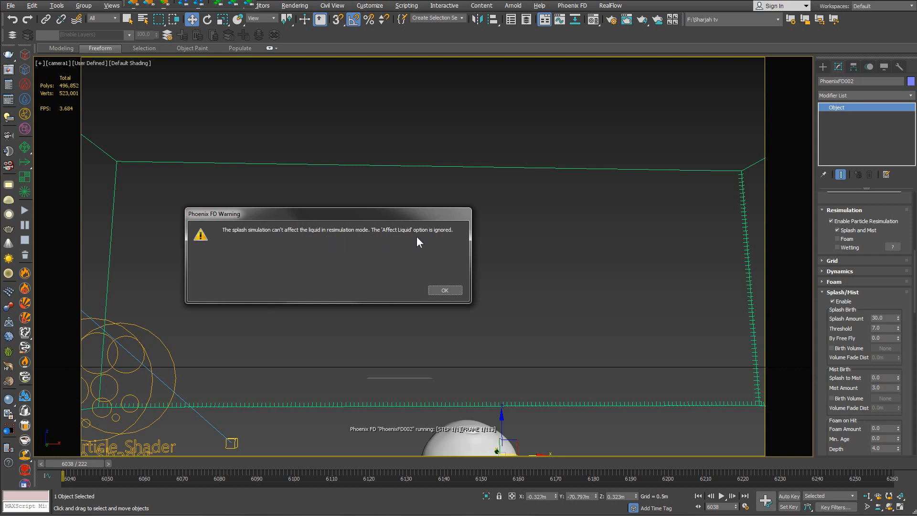
click(445, 290)
- Run the splash resimulation up to frame 6054, disable particle resimulation and return to the simulation controls
drag(822, 312, 834, 224)
scroll(834, 225, down, 3)
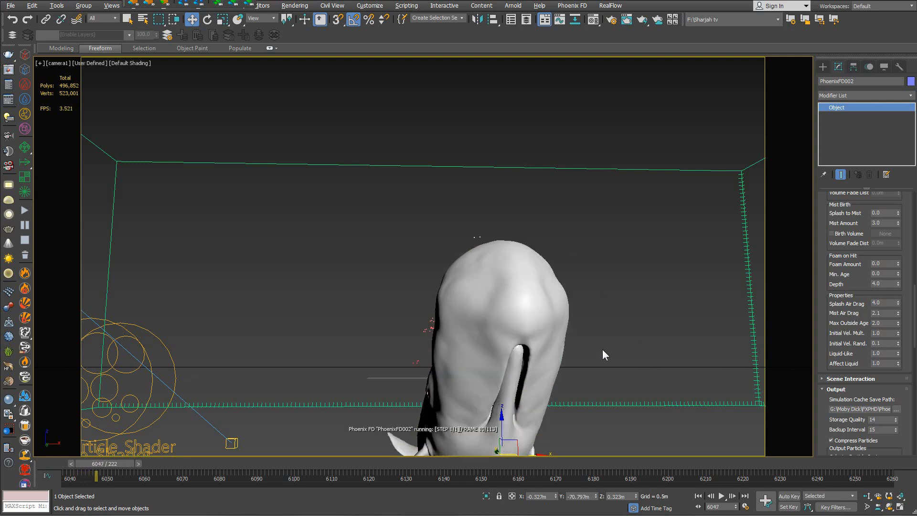
scroll(833, 264, up, 5)
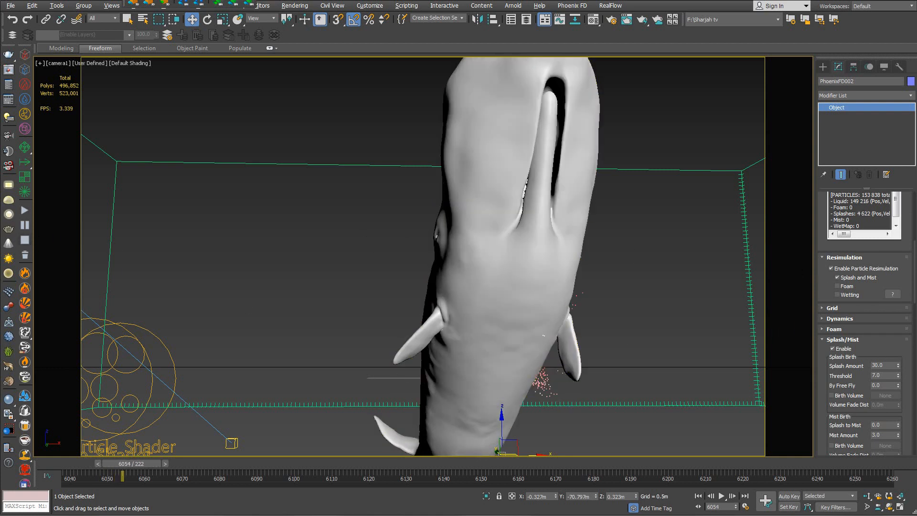
drag(830, 289, 829, 355)
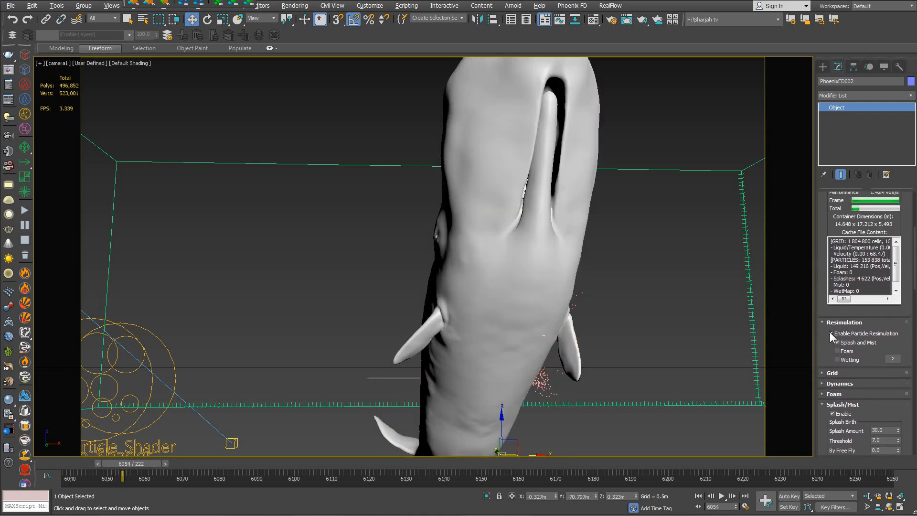
click(831, 333)
drag(823, 273, 827, 426)
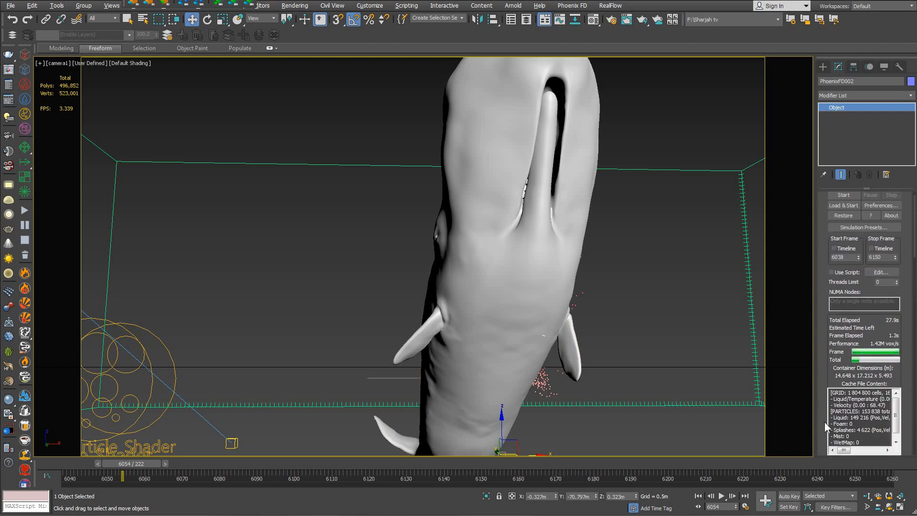